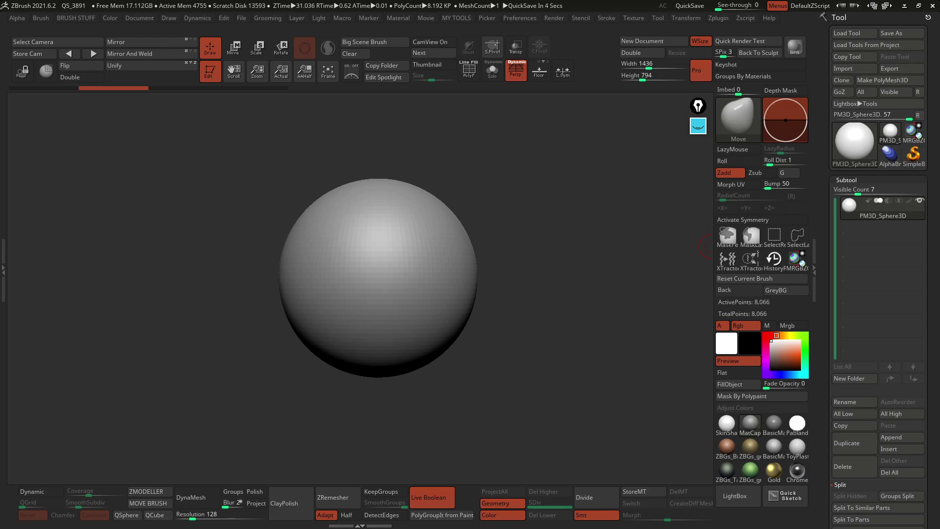
Select the SnakeCurve1 brush, dismiss its Sculptris Pro note, and show the Sculptris Pro stroke settings.
{"action": "left_click", "coordinate": [749, 112]}
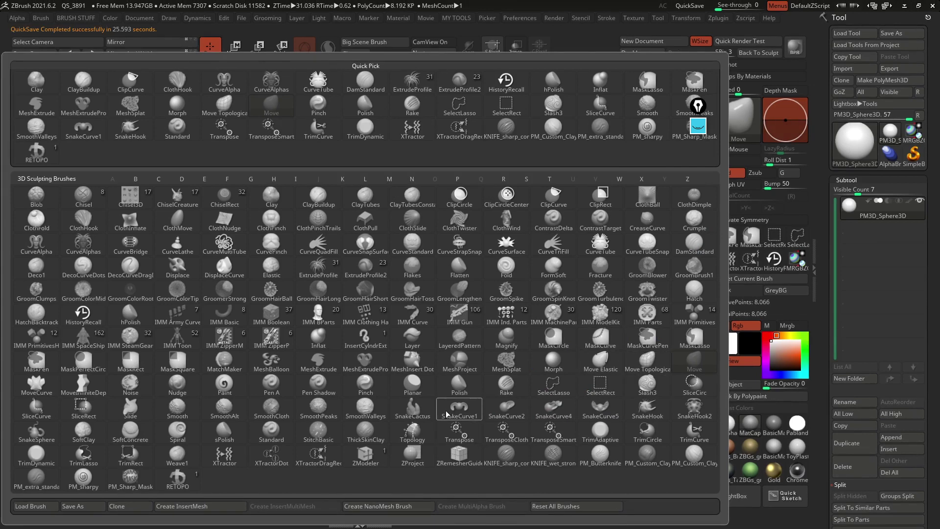
{"action": "mouse_move", "coordinate": [478, 414]}
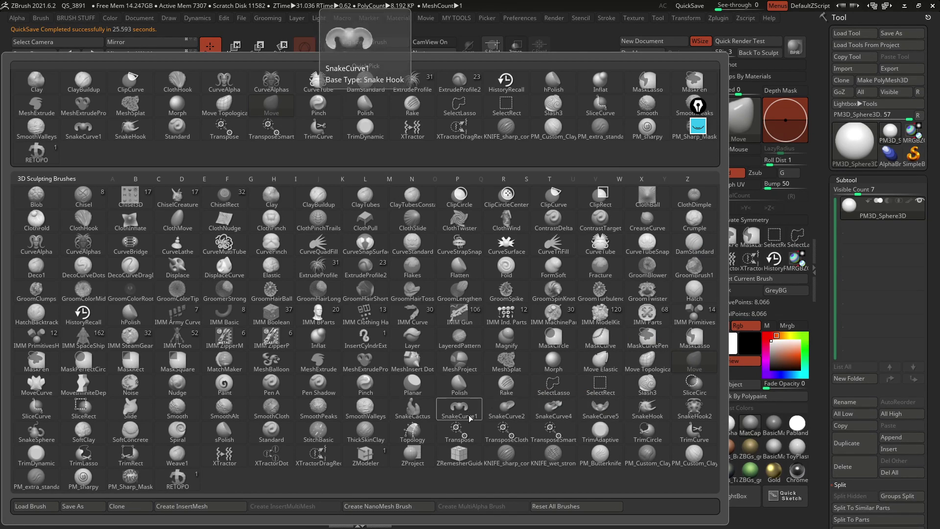
{"action": "mouse_move", "coordinate": [570, 408]}
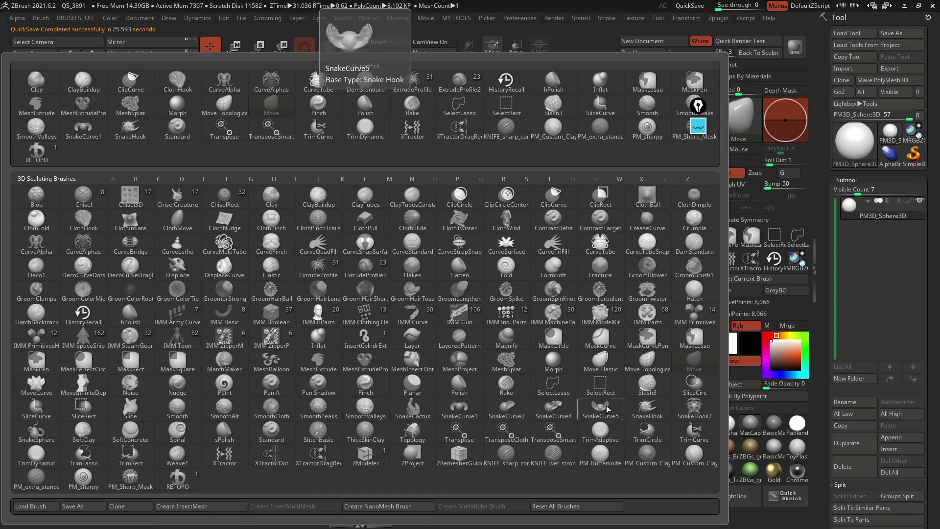
{"action": "left_click", "coordinate": [469, 408]}
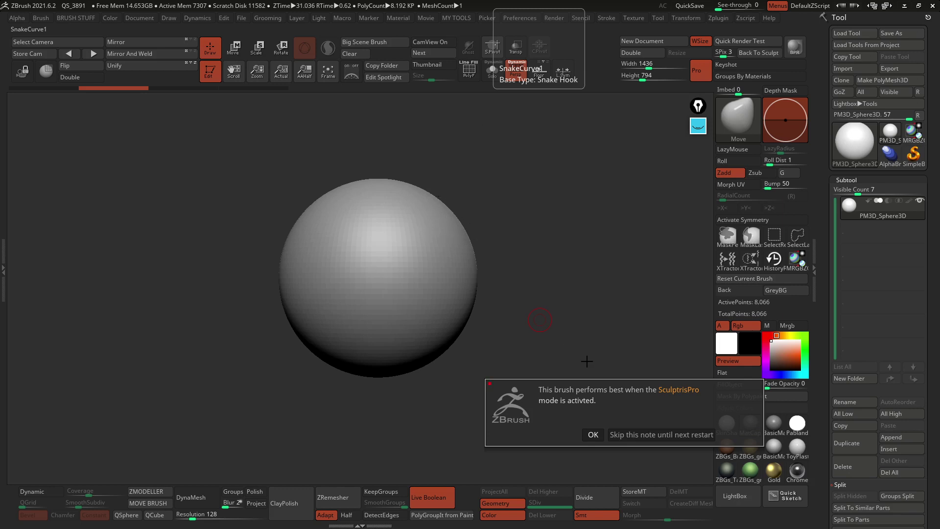
{"action": "left_click", "coordinate": [593, 435]}
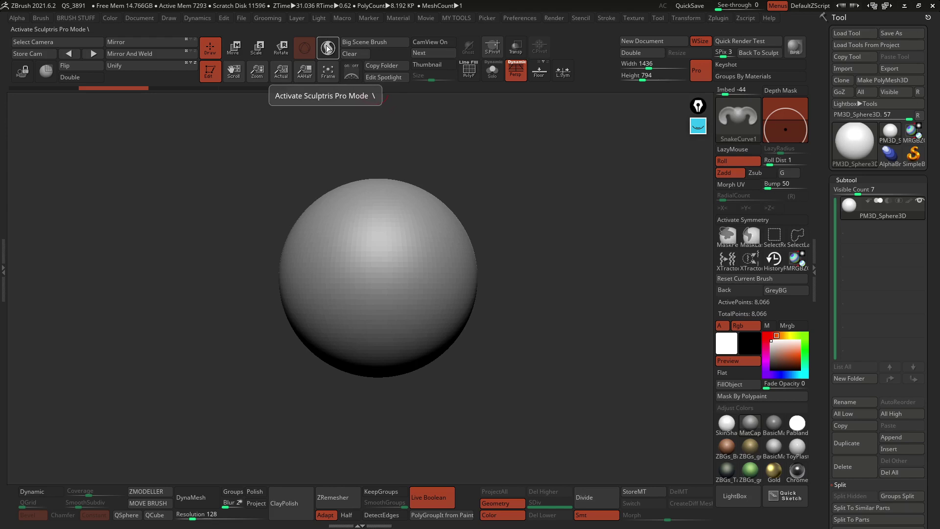
{"action": "left_click", "coordinate": [612, 19]}
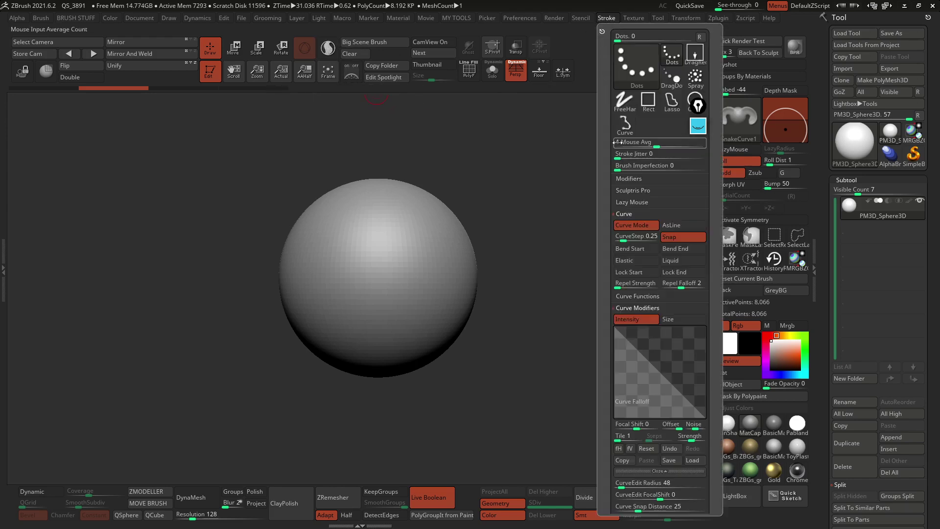
{"action": "left_click", "coordinate": [632, 191]}
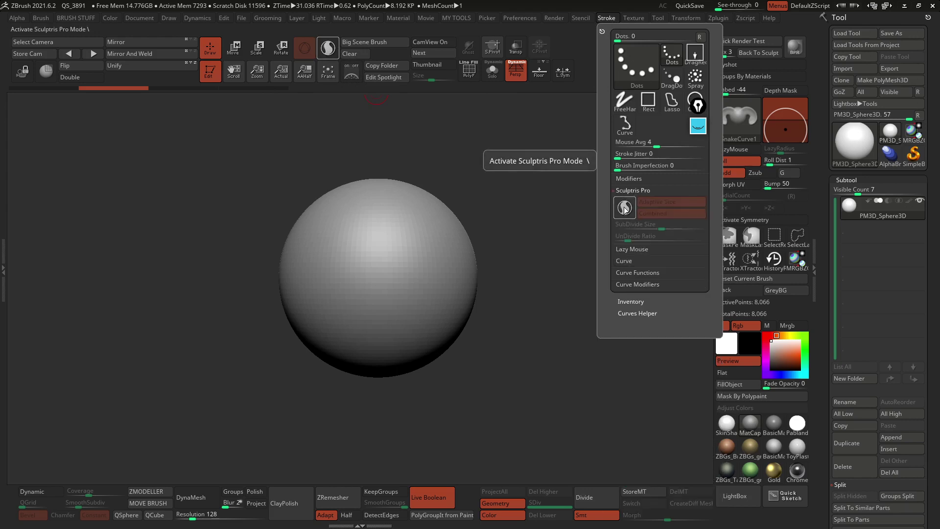
Draw an S-shaped curve across the front of the sphere and try pulling it outward without Sculptris Pro.
{"action": "mouse_move", "coordinate": [389, 188]}
{"action": "left_mouse_down"}
{"action": "mouse_move", "coordinate": [414, 206]}
{"action": "mouse_move", "coordinate": [402, 316]}
{"action": "mouse_move", "coordinate": [442, 274]}
{"action": "mouse_move", "coordinate": [450, 294]}
{"action": "left_mouse_up"}
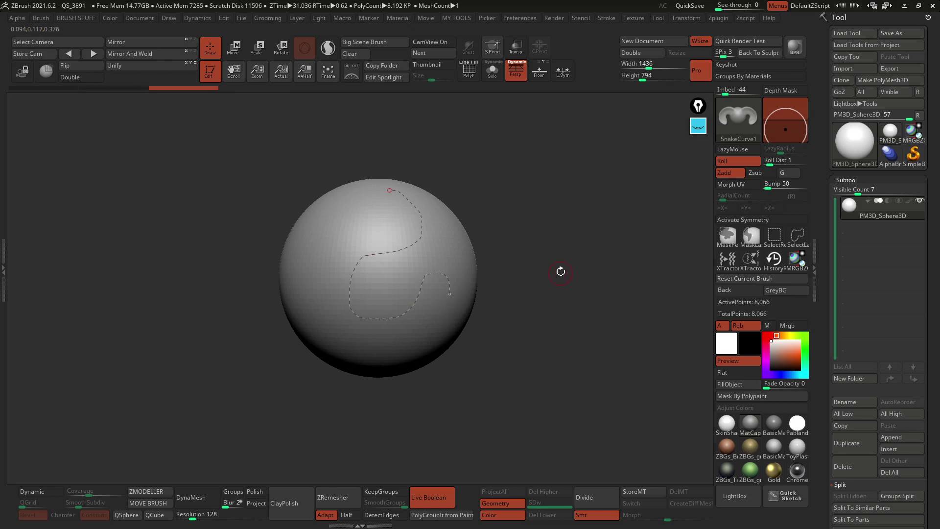
{"action": "left_click", "coordinate": [428, 219]}
{"action": "mouse_move", "coordinate": [428, 219]}
{"action": "left_mouse_down"}
{"action": "mouse_move", "coordinate": [475, 267]}
{"action": "mouse_move", "coordinate": [514, 270]}
{"action": "mouse_move", "coordinate": [455, 230]}
{"action": "mouse_move", "coordinate": [473, 190]}
{"action": "left_mouse_up"}
{"action": "mouse_move", "coordinate": [499, 273]}
{"action": "left_mouse_down"}
{"action": "mouse_move", "coordinate": [512, 240]}
{"action": "mouse_move", "coordinate": [570, 187]}
{"action": "mouse_move", "coordinate": [470, 231]}
{"action": "left_mouse_up"}
Undo the curve and the pull on the sphere.
{"action": "key", "text": "ctrl+z"}
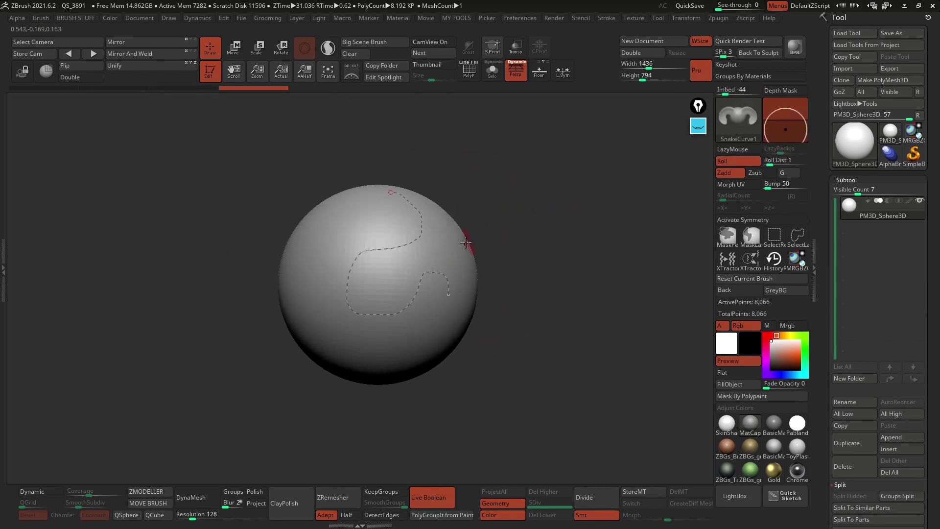
{"action": "key", "text": "ctrl+z"}
{"action": "key", "text": "ctrl+z"}
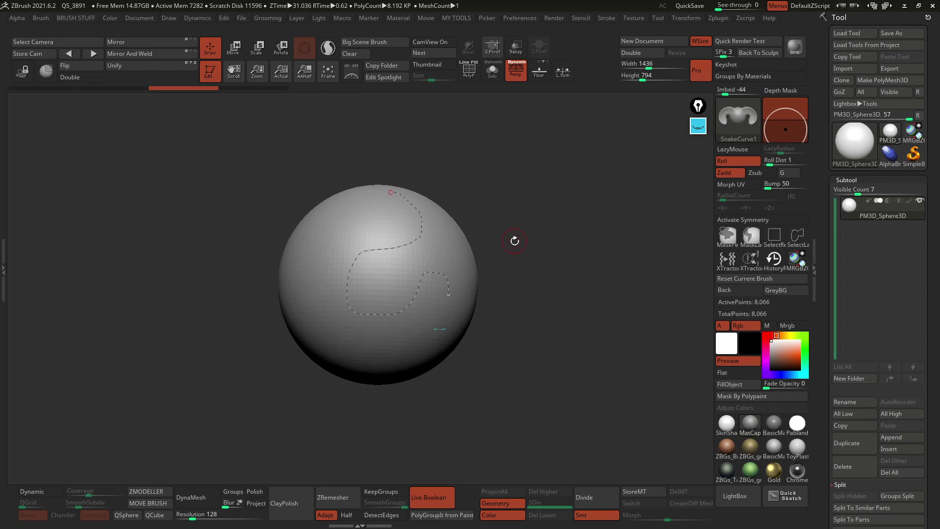
{"action": "key", "text": "ctrl+shift+z"}
{"action": "key", "text": "ctrl+z"}
{"action": "key", "text": "ctrl+z"}
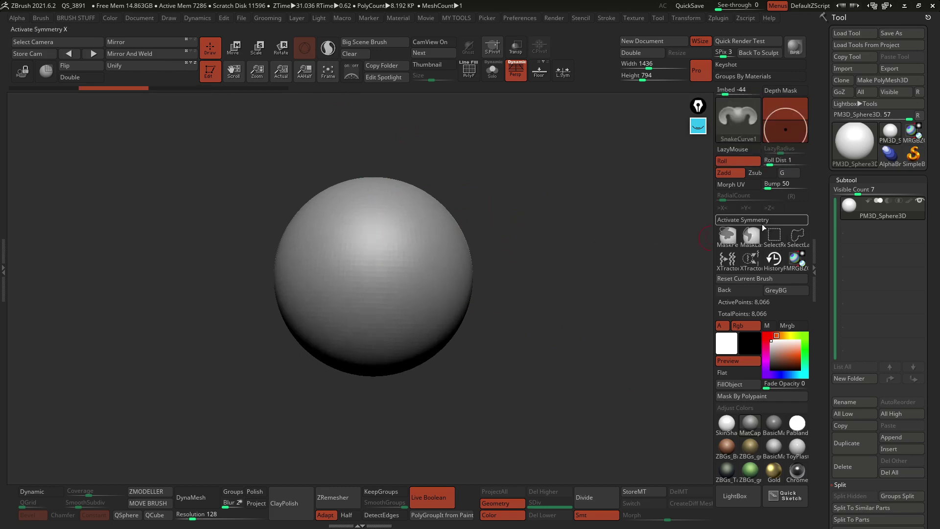
Activate Sculptris Pro mode and draw a new S-shaped curve across the front of the sphere.
{"action": "left_click", "coordinate": [328, 48]}
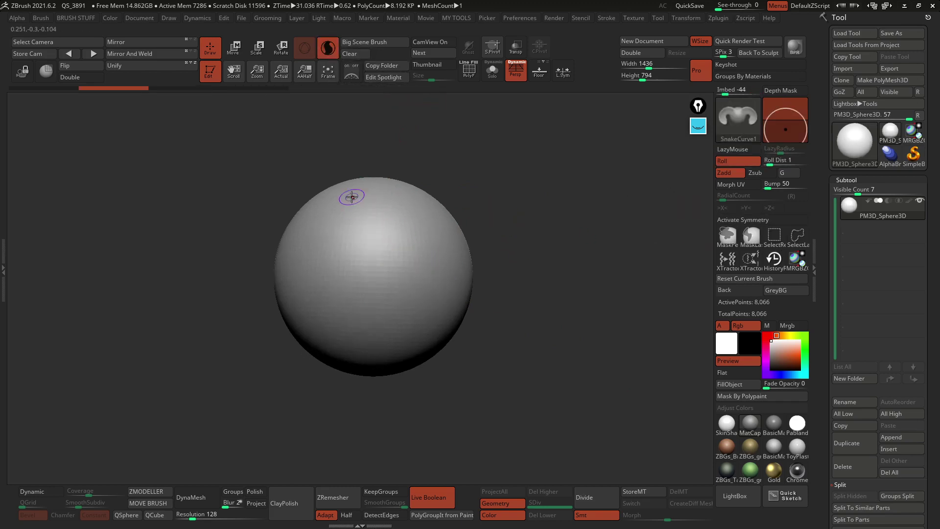
{"action": "key", "text": "ctrl+shift+z"}
{"action": "key", "text": "ctrl+z"}
{"action": "mouse_move", "coordinate": [359, 201]}
{"action": "left_mouse_down"}
{"action": "mouse_move", "coordinate": [412, 226]}
{"action": "mouse_move", "coordinate": [402, 324]}
{"action": "mouse_move", "coordinate": [444, 258]}
{"action": "mouse_move", "coordinate": [451, 273]}
{"action": "left_mouse_up"}
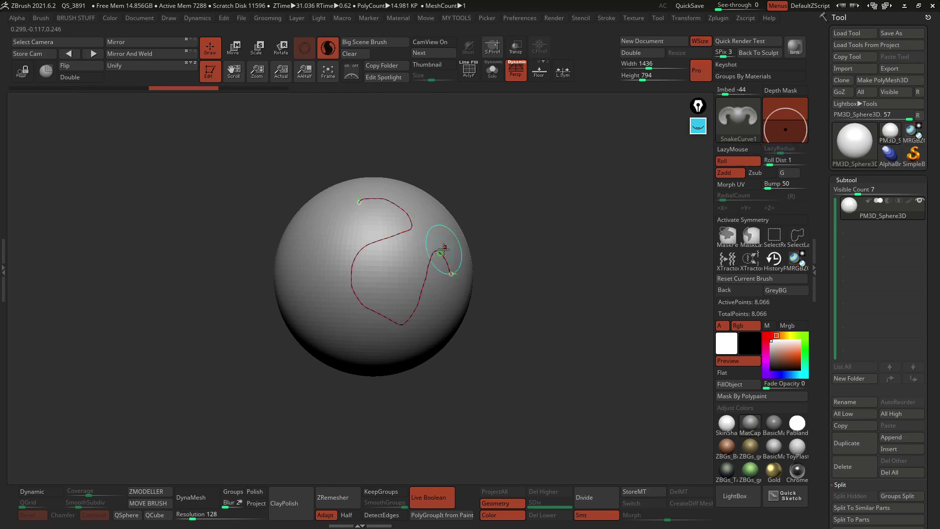
Pull the S-shaped curve away from the sphere to stretch the surface into a flowing, winding form.
{"action": "left_click_drag", "start_coordinate": [415, 228], "coordinate": [491, 214]}
{"action": "left_click_drag", "start_coordinate": [470, 387], "coordinate": [535, 351]}
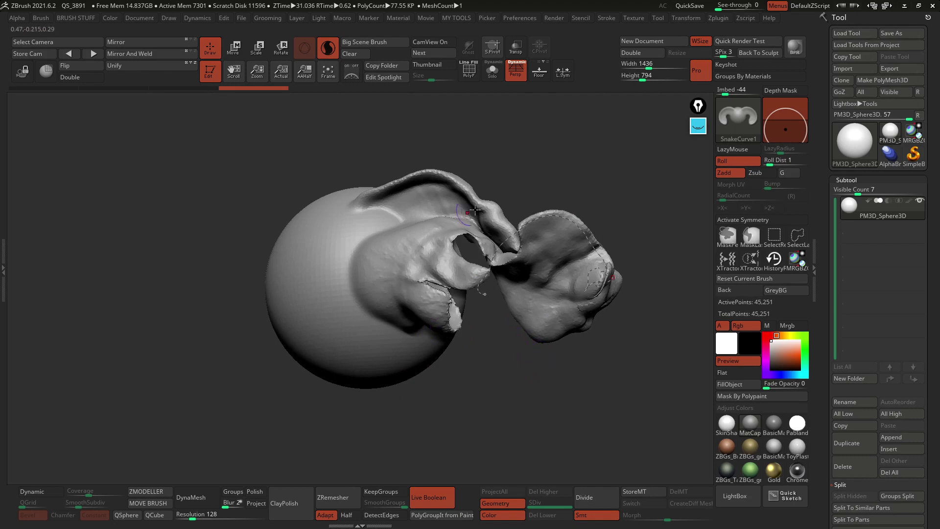
{"action": "left_click_drag", "start_coordinate": [479, 370], "coordinate": [541, 377]}
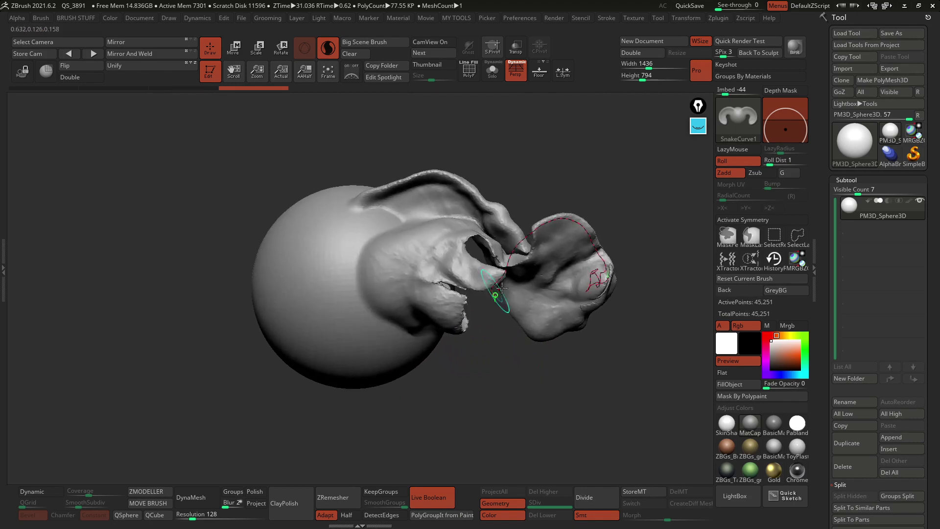
Draw a second curve down the side of the sphere and pull it outward into folds.
{"action": "mouse_move", "coordinate": [433, 194]}
{"action": "left_mouse_down"}
{"action": "mouse_move", "coordinate": [299, 231]}
{"action": "mouse_move", "coordinate": [297, 348]}
{"action": "mouse_move", "coordinate": [394, 344]}
{"action": "left_mouse_up"}
{"action": "right_click_drag", "start_coordinate": [356, 251], "coordinate": [323, 241]}
{"action": "left_click_drag", "start_coordinate": [335, 222], "coordinate": [282, 253]}
{"action": "right_click_drag", "start_coordinate": [327, 280], "coordinate": [395, 264]}
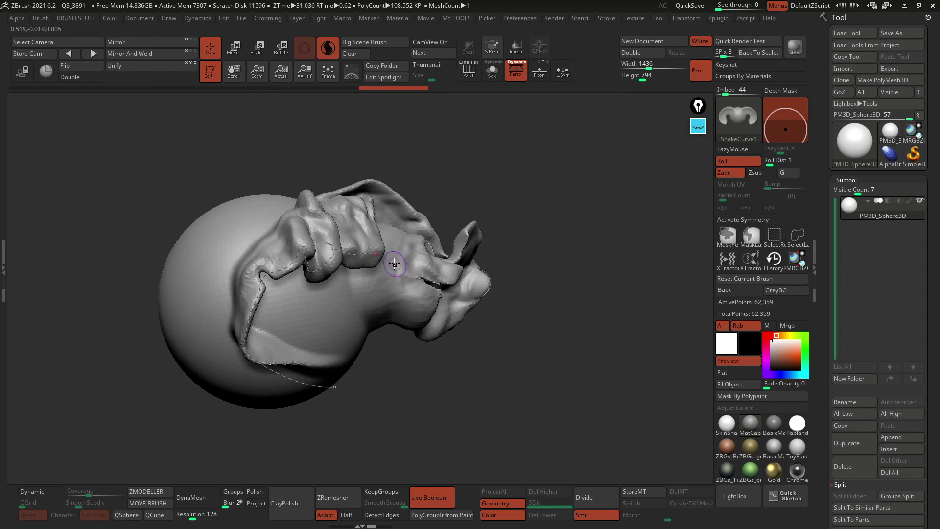
Enlarge the brush and pull the side curve outward again into a broad, bulky mass.
{"action": "right_click", "coordinate": [504, 188]}
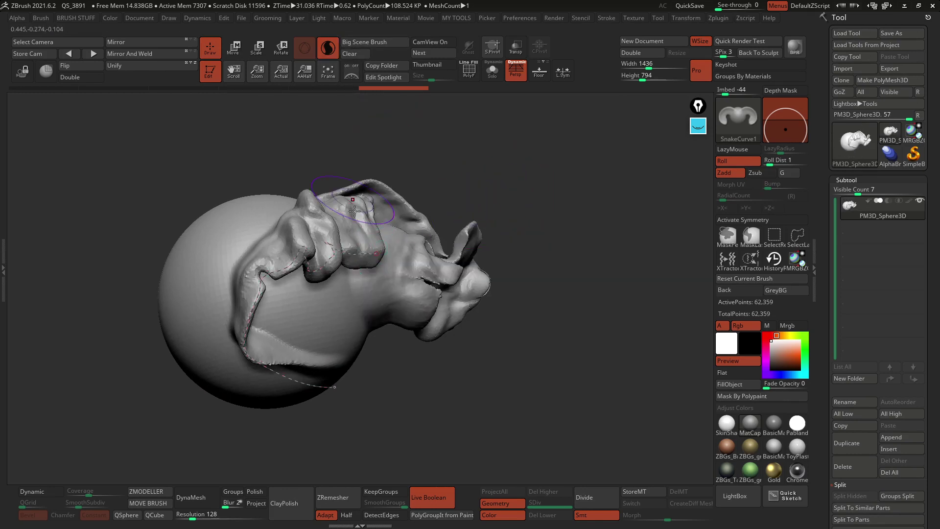
{"action": "left_click", "coordinate": [391, 253]}
{"action": "left_click_drag", "start_coordinate": [392, 253], "coordinate": [441, 248]}
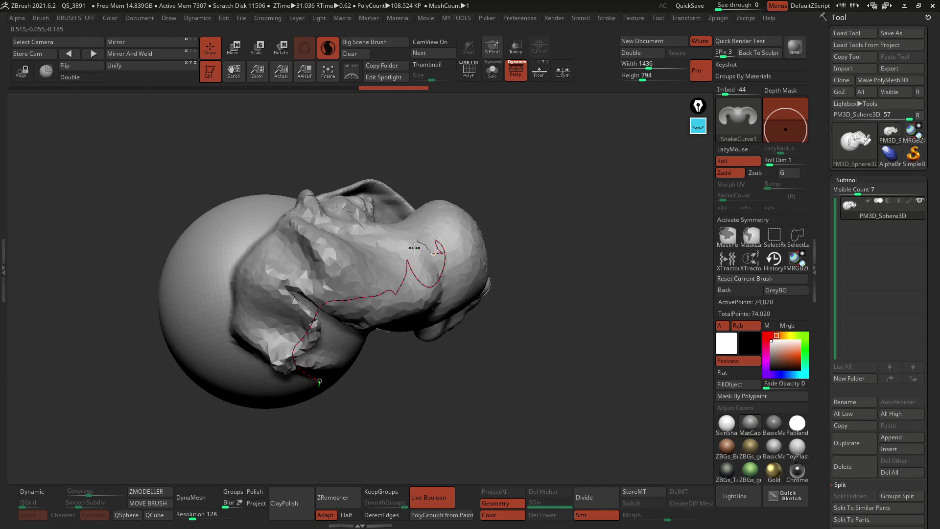
{"action": "left_click", "coordinate": [417, 247]}
Turn on the PolyFrame wireframe display to inspect the mesh density, and reduce the brush's draw size.
{"action": "right_click_drag", "start_coordinate": [413, 253], "coordinate": [432, 194]}
{"action": "left_click", "coordinate": [469, 77]}
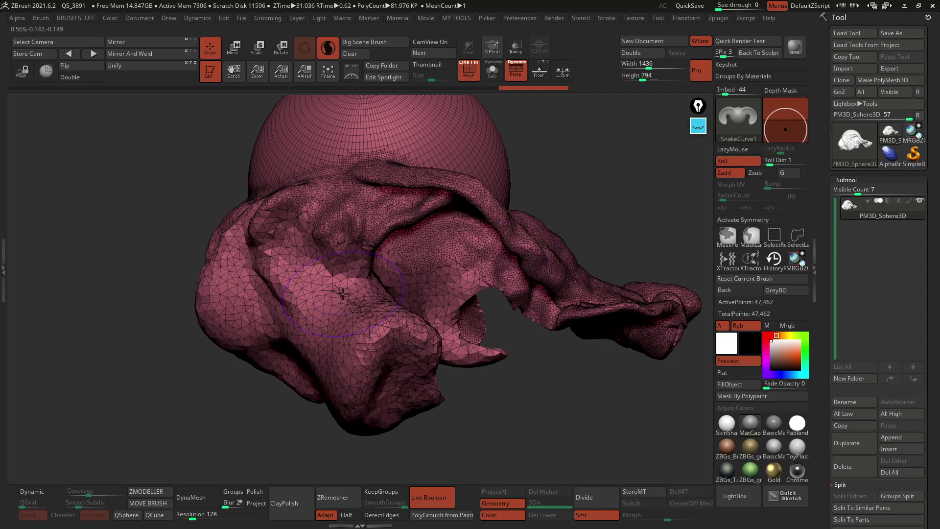
{"action": "right_click_drag", "start_coordinate": [343, 294], "coordinate": [361, 266]}
{"action": "key", "text": "space"}
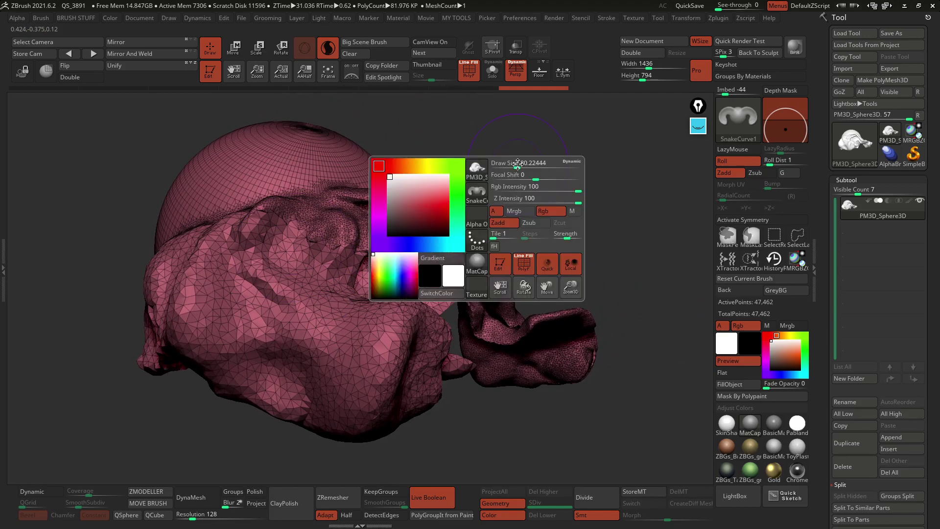
{"action": "left_click_drag", "start_coordinate": [517, 164], "coordinate": [510, 164]}
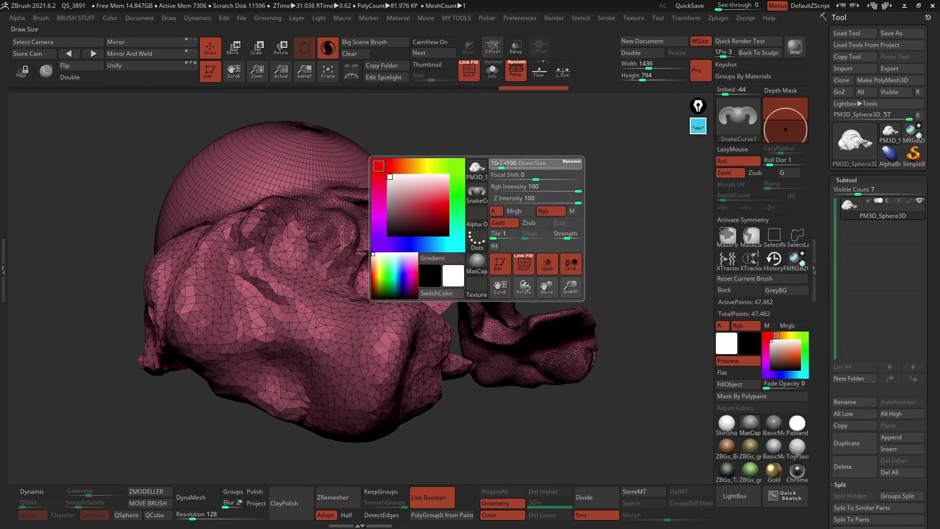
Draw a curve across the unsculpted part of the sphere and pull it outward into a ridge with the small brush.
{"action": "right_click_drag", "start_coordinate": [470, 196], "coordinate": [505, 220]}
{"action": "mouse_move", "coordinate": [493, 208]}
{"action": "left_mouse_down"}
{"action": "mouse_move", "coordinate": [360, 242]}
{"action": "mouse_move", "coordinate": [287, 249]}
{"action": "left_mouse_up"}
{"action": "right_click_drag", "start_coordinate": [423, 220], "coordinate": [413, 228]}
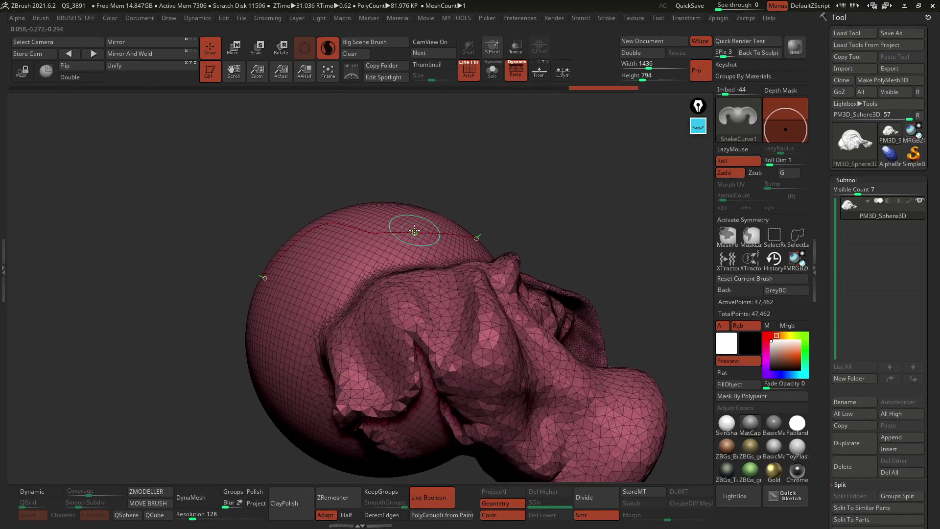
{"action": "mouse_move", "coordinate": [414, 230]}
{"action": "left_mouse_down"}
{"action": "mouse_move", "coordinate": [442, 184]}
{"action": "mouse_move", "coordinate": [502, 203]}
{"action": "left_mouse_up"}
{"action": "right_click_drag", "start_coordinate": [520, 216], "coordinate": [465, 262]}
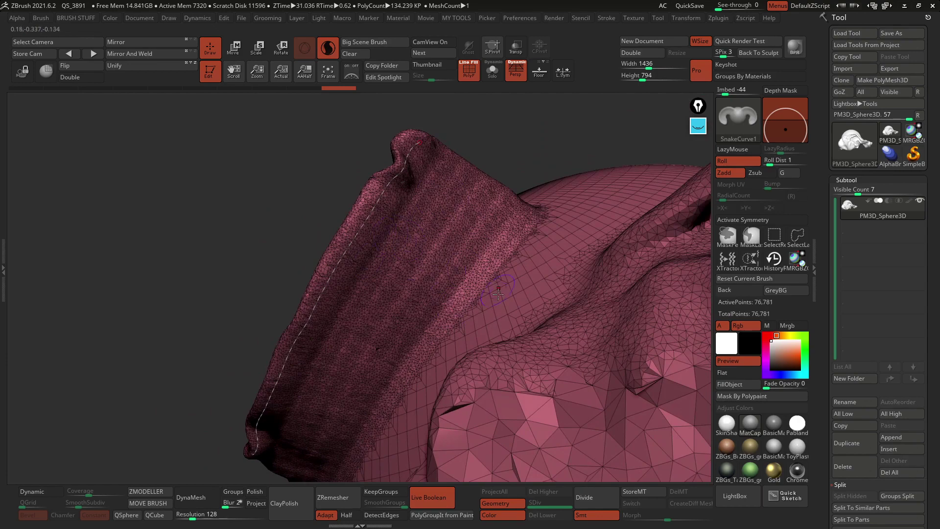
{"action": "mouse_move", "coordinate": [416, 367]}
{"action": "right_mouse_down"}
{"action": "mouse_move", "coordinate": [361, 273]}
{"action": "mouse_move", "coordinate": [279, 215]}
{"action": "right_mouse_up"}
Increase the draw size and pull the ridge's curve outward again to compare the mesh density.
{"action": "key", "text": "space"}
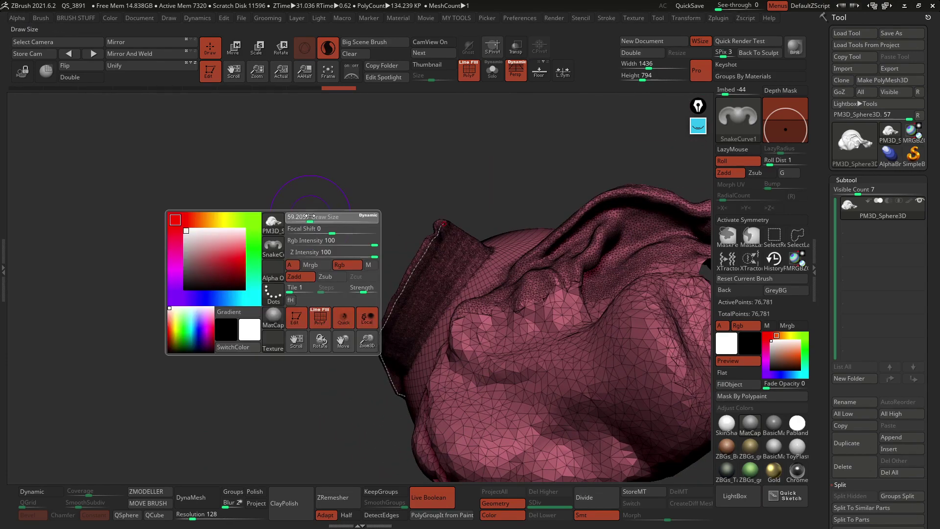
{"action": "left_click", "coordinate": [397, 286]}
{"action": "key", "text": "ctrl+z"}
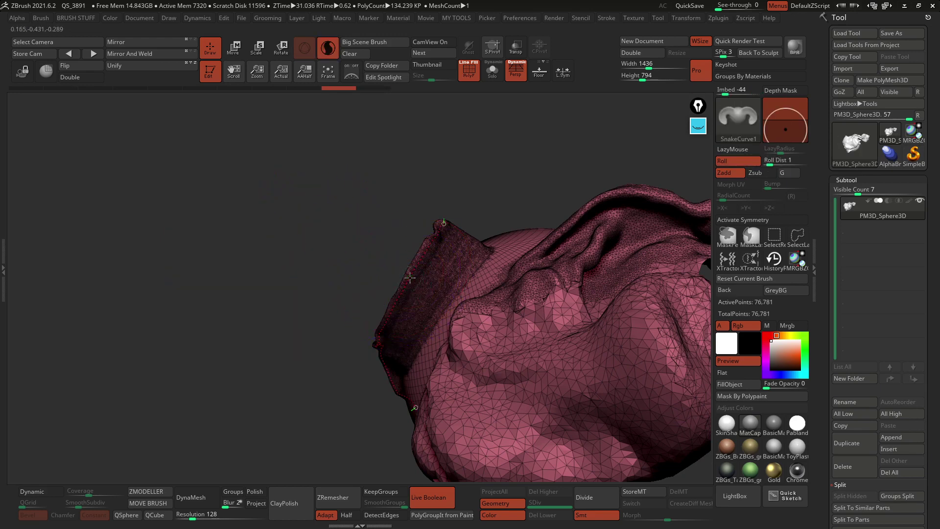
{"action": "left_click_drag", "start_coordinate": [410, 278], "coordinate": [318, 248]}
{"action": "mouse_move", "coordinate": [319, 248]}
{"action": "right_mouse_down"}
{"action": "mouse_move", "coordinate": [421, 305]}
{"action": "mouse_move", "coordinate": [478, 212]}
{"action": "right_mouse_up"}
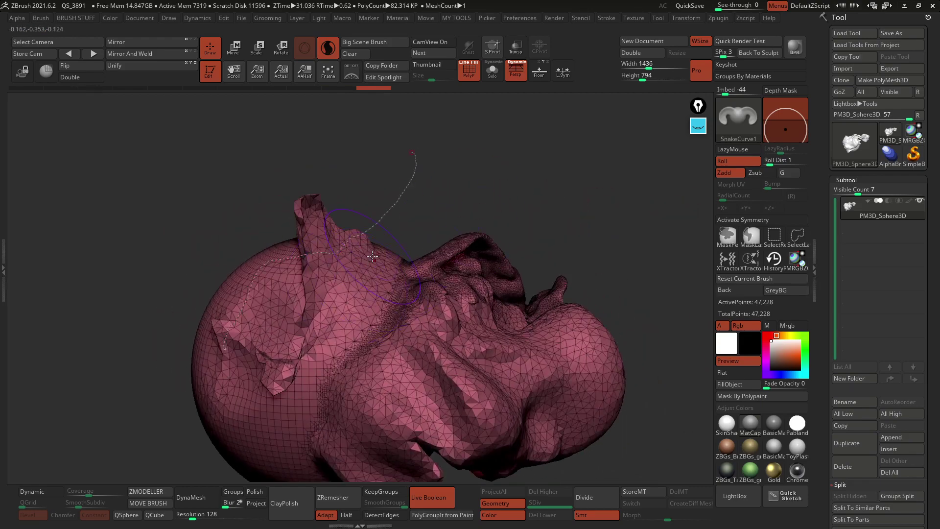
{"action": "left_click_drag", "start_coordinate": [468, 175], "coordinate": [333, 258]}
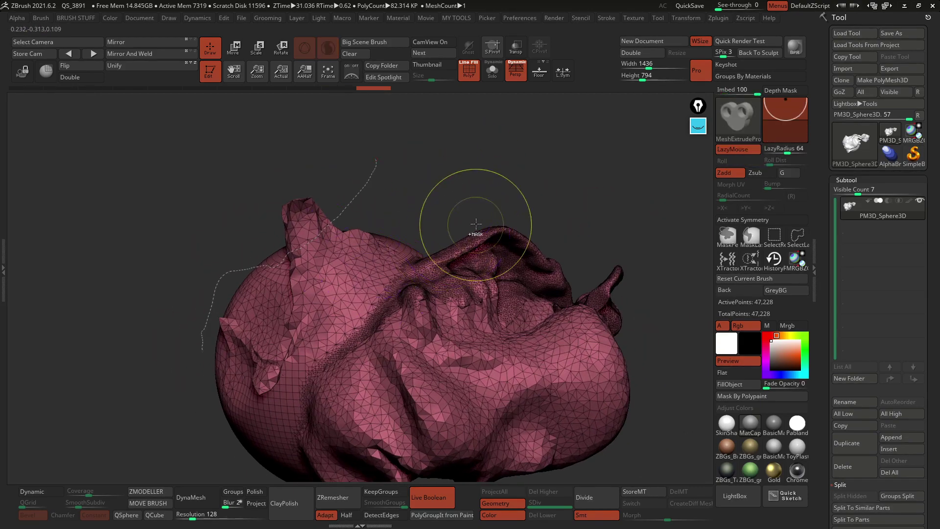
Undo all the SnakeCurve1 deformations back to the plain sphere.
{"action": "key", "text": "ctrl+z"}
{"action": "key", "text": "ctrl+z"}
{"action": "key", "text": "ctrl+z"}
{"action": "key", "text": "ctrl+z"}
{"action": "key", "text": "ctrl+z"}
{"action": "key", "text": "ctrl+z"}
{"action": "key", "text": "ctrl+z"}
{"action": "key", "text": "ctrl+z"}
{"action": "right_click", "coordinate": [505, 256]}
{"action": "mouse_move", "coordinate": [522, 257]}
{"action": "left_mouse_down"}
{"action": "mouse_move", "coordinate": [520, 235]}
{"action": "mouse_move", "coordinate": [615, 176]}
{"action": "mouse_move", "coordinate": [580, 204]}
{"action": "left_mouse_up"}
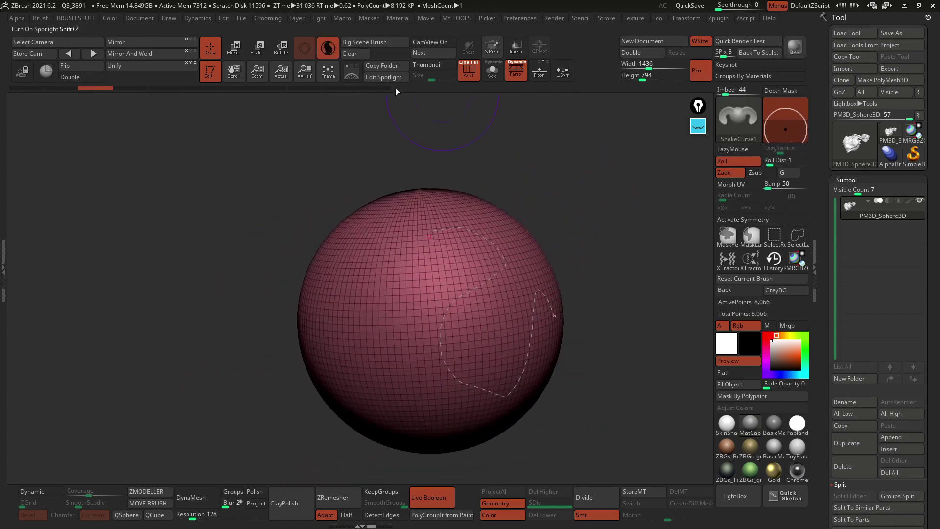
Turn off the PolyFrame wireframe display on the sphere.
{"action": "left_click", "coordinate": [465, 69]}
{"action": "mouse_move", "coordinate": [524, 260]}
{"action": "right_mouse_down", "text": "ctrl"}
{"action": "mouse_move", "coordinate": [516, 212]}
{"action": "mouse_move", "coordinate": [538, 212]}
{"action": "right_mouse_up", "text": "ctrl"}
{"action": "right_click_drag", "start_coordinate": [560, 254], "coordinate": [537, 304]}
{"action": "right_click_drag", "start_coordinate": [585, 227], "coordinate": [556, 201]}
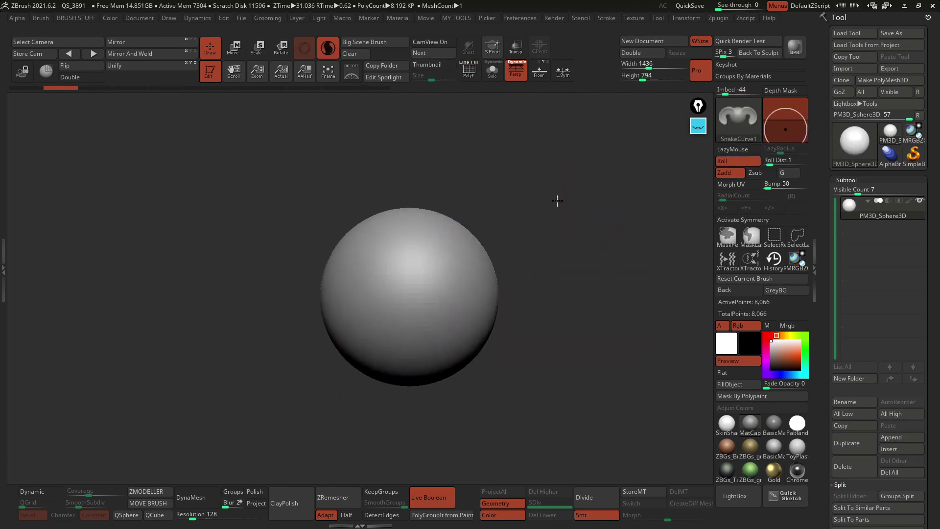
Activate symmetry across the X axis and draw a looping curve on one side of the sphere.
{"action": "left_click", "coordinate": [777, 220]}
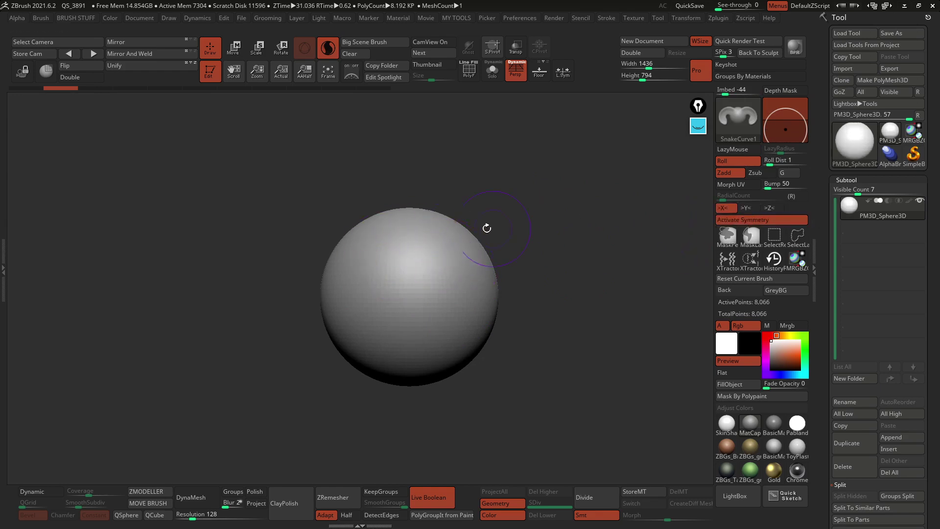
{"action": "mouse_move", "coordinate": [466, 293]}
{"action": "right_mouse_down"}
{"action": "mouse_move", "coordinate": [503, 258]}
{"action": "mouse_move", "coordinate": [575, 262]}
{"action": "right_mouse_up"}
{"action": "right_click_drag", "start_coordinate": [500, 264], "coordinate": [386, 271], "text": "alt"}
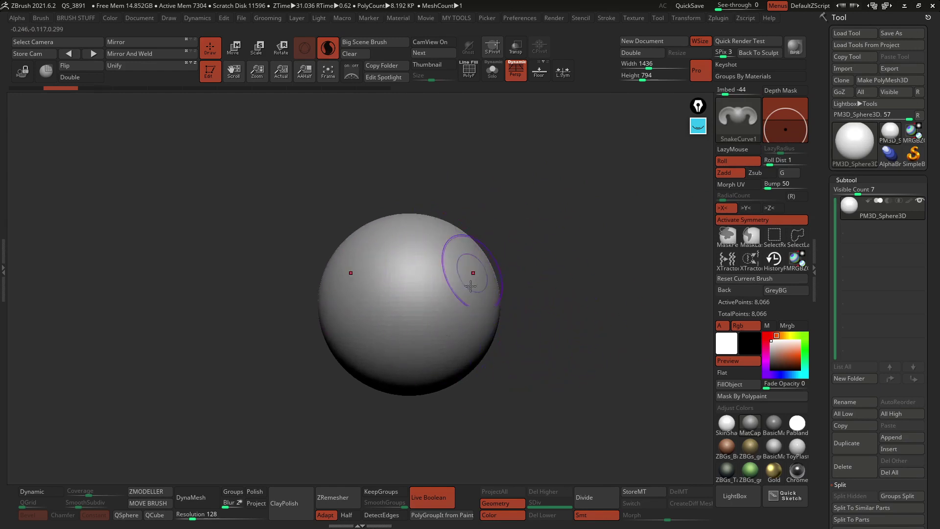
{"action": "left_click_drag", "start_coordinate": [512, 261], "coordinate": [500, 262]}
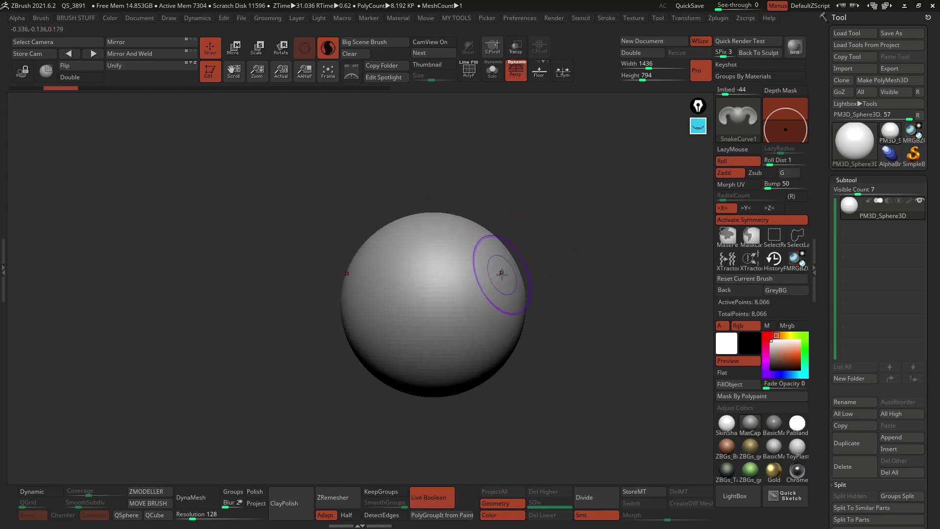
{"action": "mouse_move", "coordinate": [467, 337]}
{"action": "right_mouse_down", "text": "alt"}
{"action": "mouse_move", "coordinate": [525, 269]}
{"action": "mouse_move", "coordinate": [554, 281]}
{"action": "mouse_move", "coordinate": [505, 285]}
{"action": "right_mouse_up", "text": "alt"}
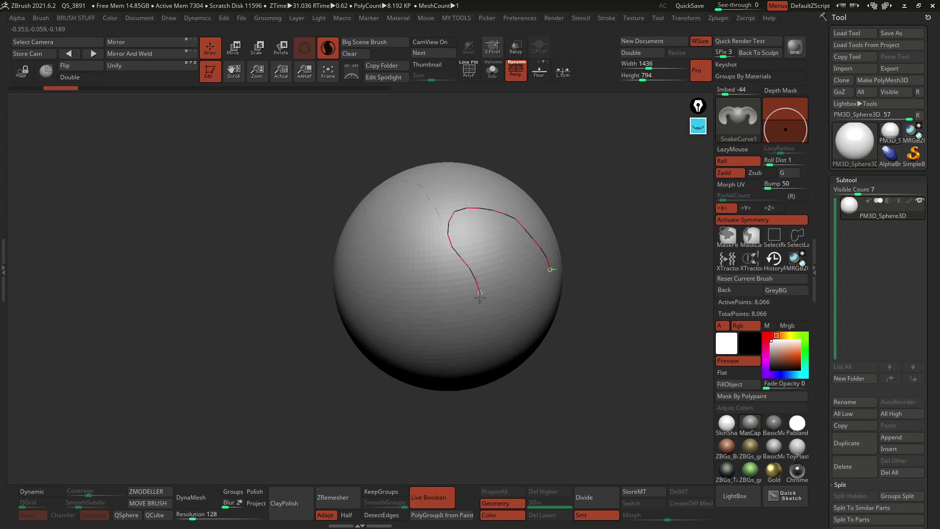
{"action": "mouse_move", "coordinate": [423, 358]}
{"action": "left_mouse_down"}
{"action": "mouse_move", "coordinate": [516, 364]}
{"action": "mouse_move", "coordinate": [605, 324]}
{"action": "left_mouse_up"}
Pull the looping curve outward to form mirrored lobes on both sides of the sphere.
{"action": "left_click_drag", "start_coordinate": [584, 277], "coordinate": [558, 277], "text": "alt"}
{"action": "right_click_drag", "start_coordinate": [558, 277], "coordinate": [470, 271]}
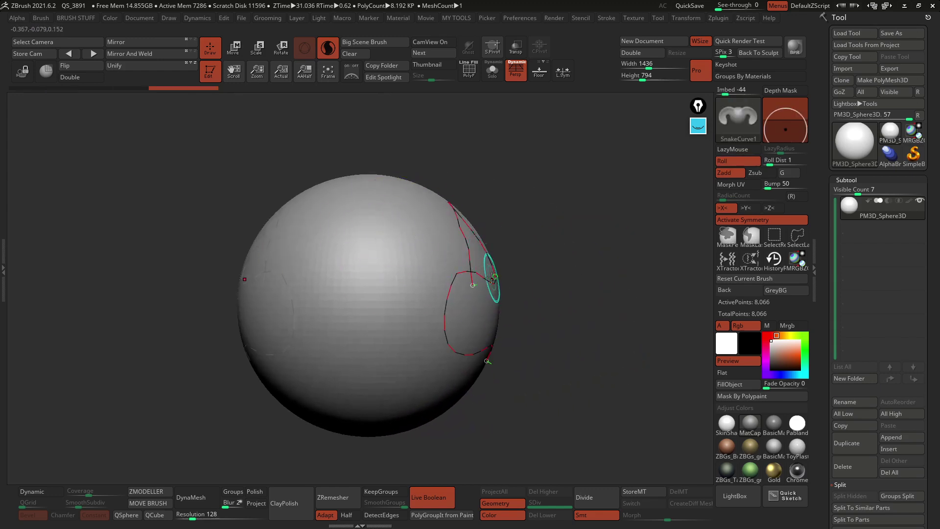
{"action": "left_click", "coordinate": [494, 277]}
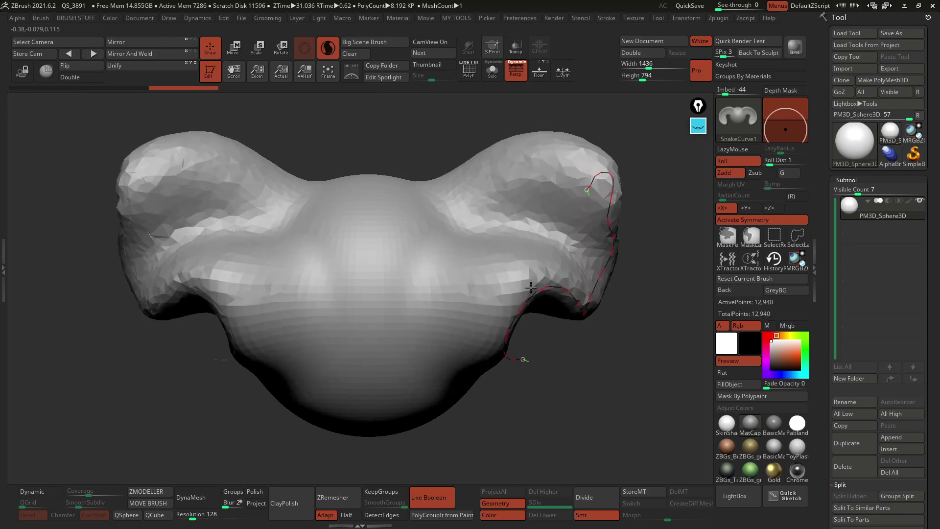
Draw another SnakeCurve1 curve below the side lobes and pull the surface outward into mirrored jagged folds.
{"action": "left_click_drag", "start_coordinate": [533, 279], "coordinate": [448, 367]}
{"action": "right_click_drag", "start_coordinate": [558, 375], "coordinate": [571, 333], "text": "ctrl"}
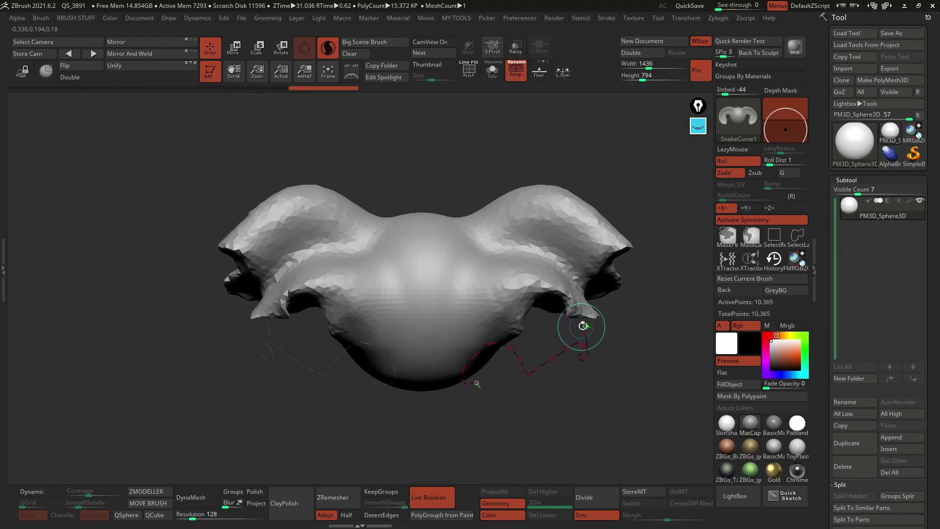
{"action": "mouse_move", "coordinate": [579, 325]}
{"action": "left_mouse_down"}
{"action": "mouse_move", "coordinate": [568, 293]}
{"action": "mouse_move", "coordinate": [576, 296]}
{"action": "left_mouse_up"}
{"action": "mouse_move", "coordinate": [541, 267]}
{"action": "left_mouse_down", "text": "shift"}
{"action": "mouse_move", "coordinate": [497, 248]}
{"action": "mouse_move", "coordinate": [506, 240]}
{"action": "left_mouse_up", "text": "shift"}
{"action": "right_click_drag", "start_coordinate": [506, 240], "coordinate": [475, 230]}
{"action": "left_click_drag", "start_coordinate": [476, 229], "coordinate": [504, 262]}
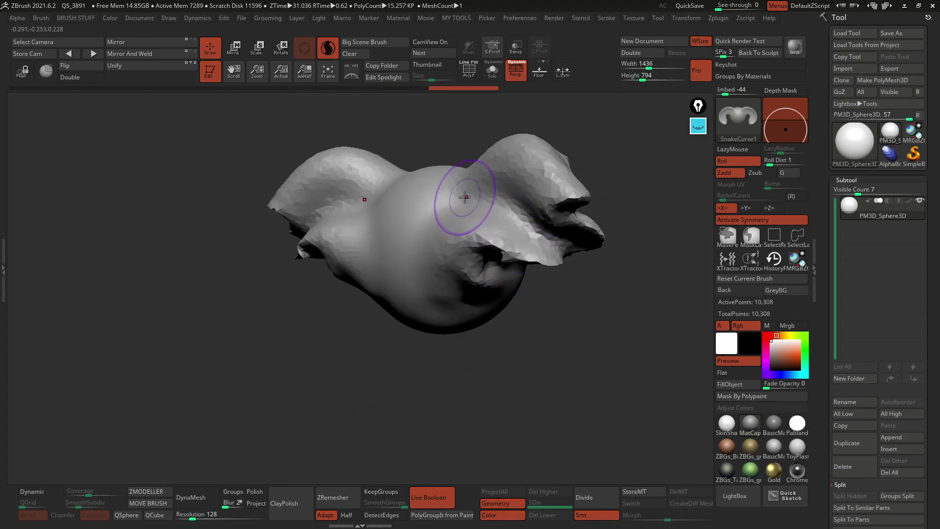
Adjust the brush and pull new curves across the upper lobes and lower body into narrower mirrored folds and curls.
{"action": "key", "text": "space"}
{"action": "key", "text": "space"}
{"action": "left_click_drag", "start_coordinate": [468, 203], "coordinate": [457, 202]}
{"action": "left_click_drag", "start_coordinate": [420, 243], "coordinate": [443, 298]}
{"action": "mouse_move", "coordinate": [453, 303]}
{"action": "right_mouse_down"}
{"action": "mouse_move", "coordinate": [478, 292]}
{"action": "mouse_move", "coordinate": [456, 220]}
{"action": "right_mouse_up"}
{"action": "key", "text": "b"}
{"action": "left_click_drag", "start_coordinate": [493, 184], "coordinate": [416, 185]}
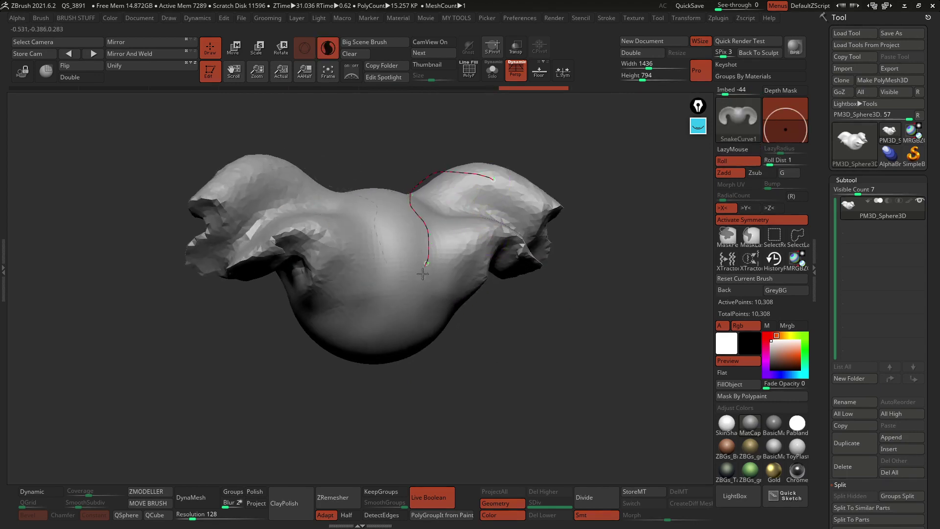
{"action": "left_click_drag", "start_coordinate": [420, 282], "coordinate": [418, 318]}
{"action": "left_click_drag", "start_coordinate": [422, 210], "coordinate": [465, 220]}
{"action": "mouse_move", "coordinate": [553, 254]}
{"action": "left_mouse_down"}
{"action": "mouse_move", "coordinate": [503, 296]}
{"action": "mouse_move", "coordinate": [436, 323]}
{"action": "mouse_move", "coordinate": [466, 363]}
{"action": "mouse_move", "coordinate": [412, 368]}
{"action": "left_mouse_up"}
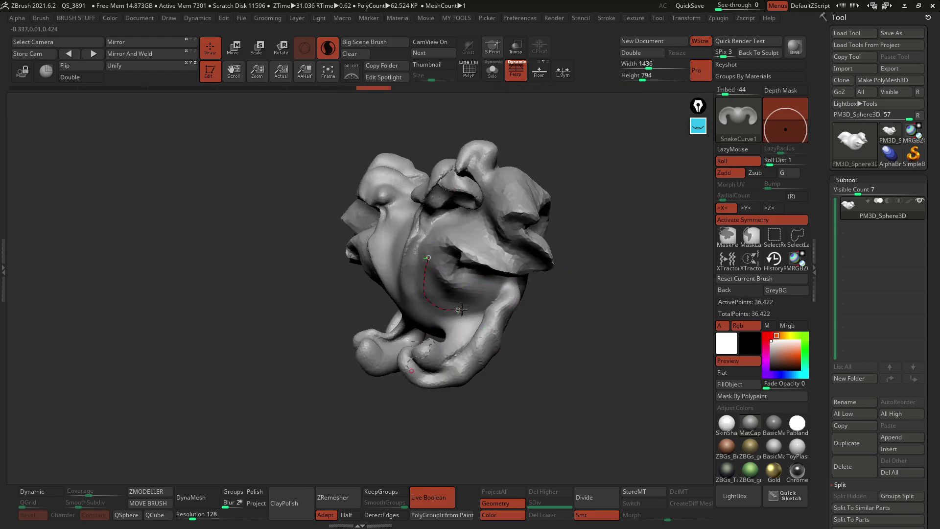
Draw curves on the side of the body and pull them into additional thick mirrored rolls.
{"action": "left_click_drag", "start_coordinate": [469, 308], "coordinate": [495, 286]}
{"action": "left_click_drag", "start_coordinate": [549, 308], "coordinate": [599, 291]}
{"action": "mouse_move", "coordinate": [466, 304]}
{"action": "left_mouse_down"}
{"action": "mouse_move", "coordinate": [504, 305]}
{"action": "mouse_move", "coordinate": [504, 342]}
{"action": "left_mouse_up"}
{"action": "right_click_drag", "start_coordinate": [510, 288], "coordinate": [512, 268]}
{"action": "mouse_move", "coordinate": [494, 235]}
{"action": "right_mouse_down"}
{"action": "mouse_move", "coordinate": [441, 240]}
{"action": "mouse_move", "coordinate": [455, 256]}
{"action": "mouse_move", "coordinate": [486, 260]}
{"action": "right_mouse_up"}
{"action": "left_click", "coordinate": [489, 263]}
{"action": "right_click_drag", "start_coordinate": [604, 275], "coordinate": [562, 244], "text": "shift"}
{"action": "mouse_move", "coordinate": [476, 215]}
{"action": "right_mouse_down"}
{"action": "mouse_move", "coordinate": [391, 221]}
{"action": "mouse_move", "coordinate": [489, 240]}
{"action": "right_mouse_up"}
{"action": "left_click_drag", "start_coordinate": [495, 240], "coordinate": [503, 251], "text": "shift"}
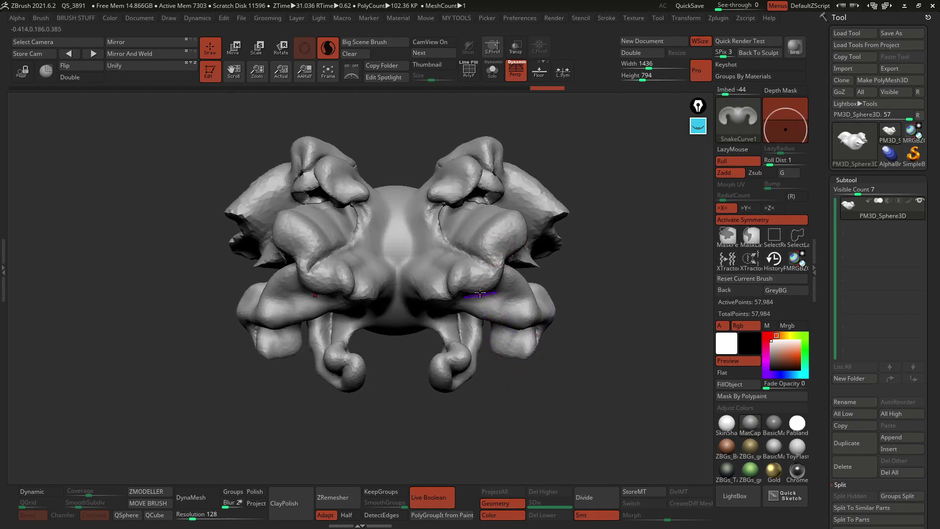
Pull a curve beside the body's centre outward into a pair of rounded mirrored knobs.
{"action": "right_click_drag", "start_coordinate": [535, 267], "coordinate": [512, 266], "text": "alt"}
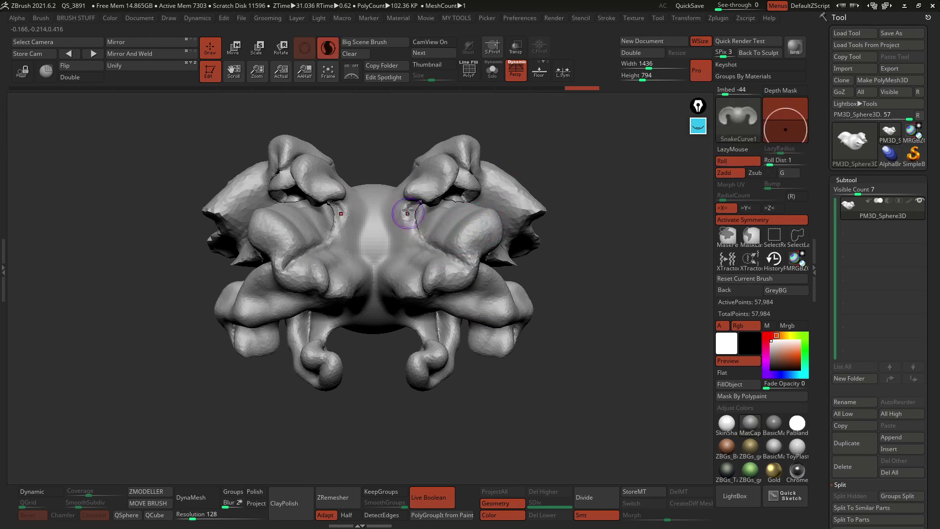
{"action": "left_click", "coordinate": [444, 223]}
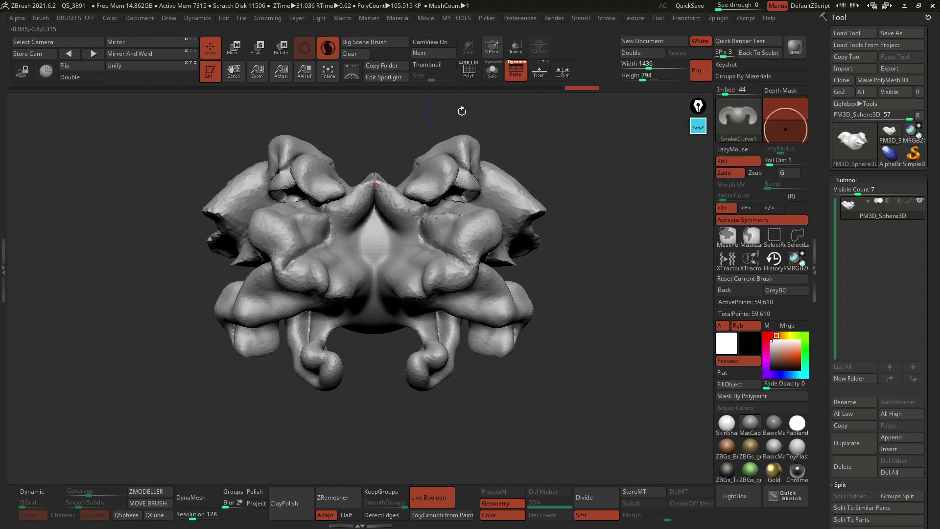
{"action": "key", "text": "ctrl+z"}
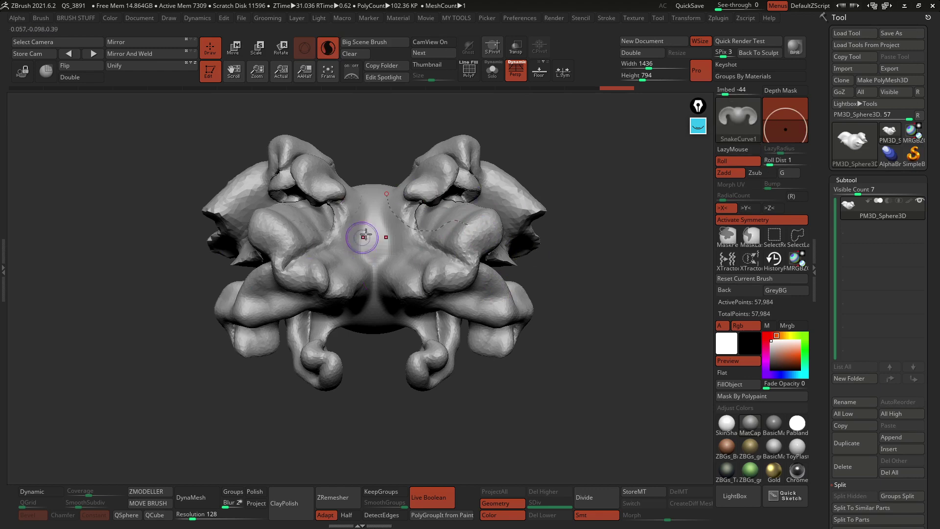
{"action": "left_click_drag", "start_coordinate": [375, 223], "coordinate": [409, 254]}
{"action": "left_click", "coordinate": [410, 253]}
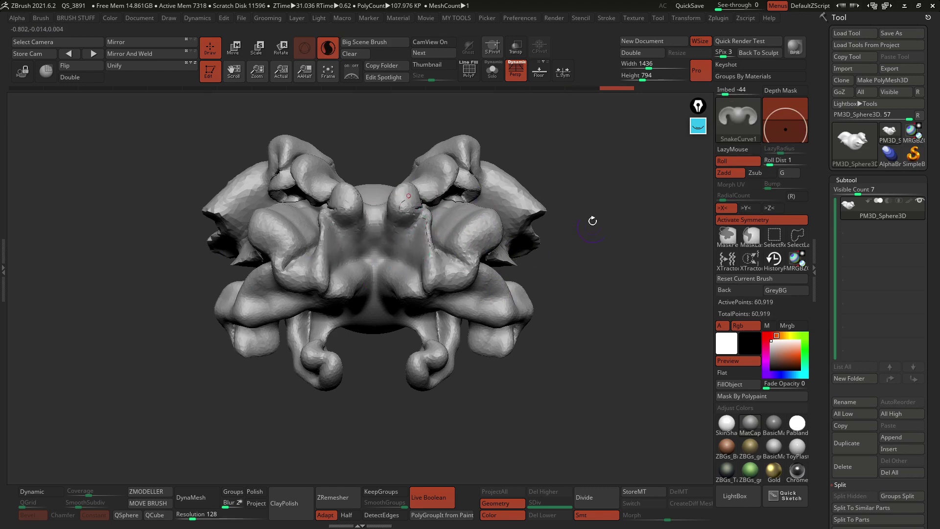
{"action": "right_click_drag", "start_coordinate": [507, 192], "coordinate": [494, 190]}
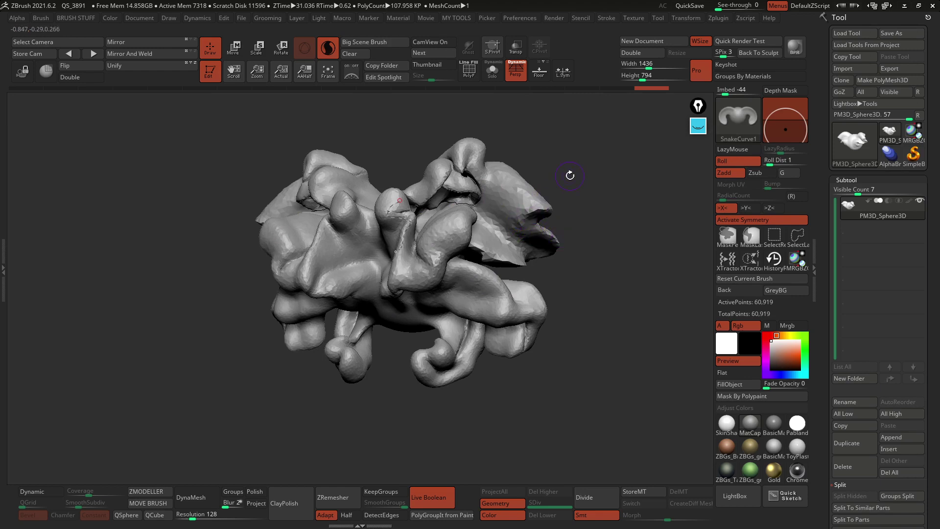
{"action": "left_click_drag", "start_coordinate": [608, 199], "coordinate": [607, 191], "text": "shift"}
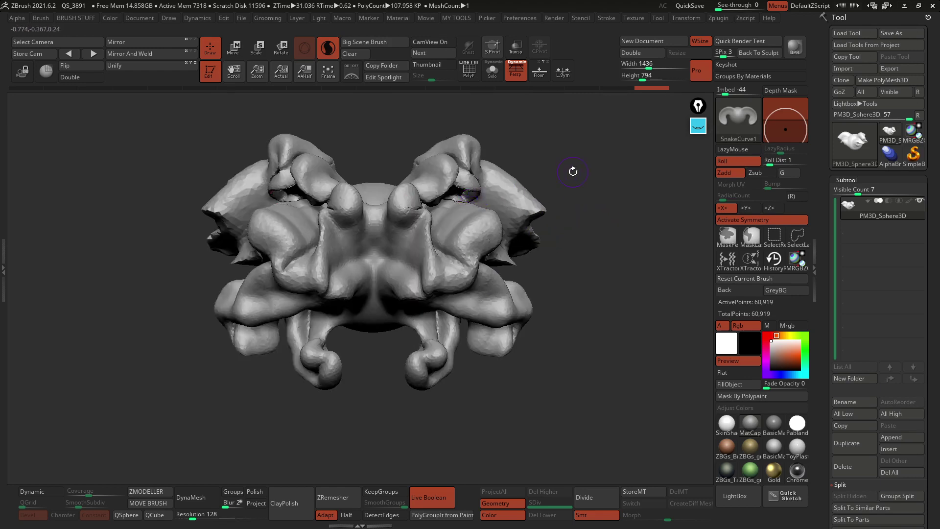
{"action": "left_click_drag", "start_coordinate": [607, 258], "coordinate": [608, 265]}
{"action": "scroll", "coordinate": [840, 258], "scroll_direction": "down", "scroll_amount": 2}
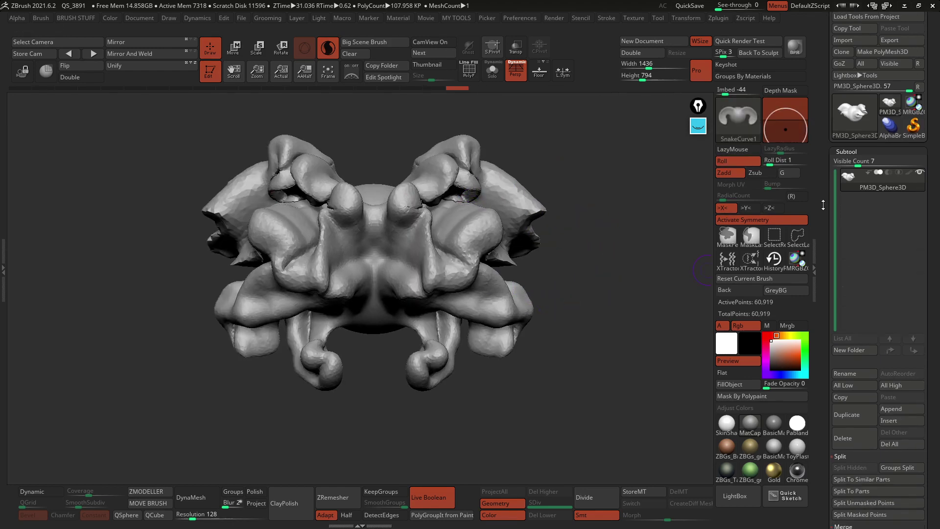
Switch to the SnakeCurve2 brush and pull thin mirrored horns from the top of the form.
{"action": "left_click", "coordinate": [731, 118]}
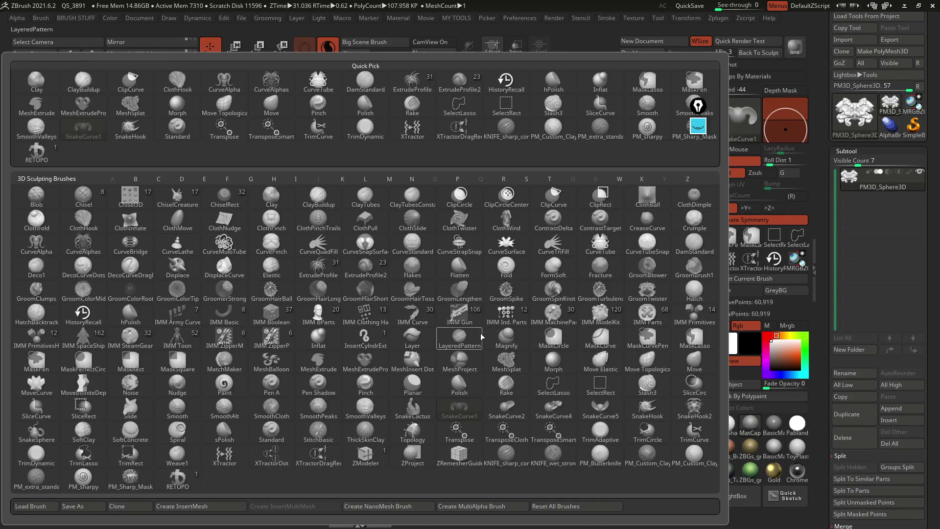
{"action": "left_click", "coordinate": [508, 411]}
{"action": "left_click_drag", "start_coordinate": [554, 135], "coordinate": [570, 186]}
{"action": "left_click_drag", "start_coordinate": [435, 187], "coordinate": [474, 142]}
{"action": "left_click_drag", "start_coordinate": [546, 183], "coordinate": [553, 139]}
{"action": "mouse_move", "coordinate": [537, 260]}
{"action": "left_mouse_down"}
{"action": "mouse_move", "coordinate": [551, 256]}
{"action": "mouse_move", "coordinate": [361, 194]}
{"action": "left_mouse_up"}
{"action": "mouse_move", "coordinate": [529, 220]}
{"action": "right_mouse_down"}
{"action": "mouse_move", "coordinate": [470, 235]}
{"action": "mouse_move", "coordinate": [440, 264]}
{"action": "mouse_move", "coordinate": [384, 270]}
{"action": "mouse_move", "coordinate": [445, 247]}
{"action": "mouse_move", "coordinate": [468, 303]}
{"action": "right_mouse_up"}
{"action": "left_click_drag", "start_coordinate": [484, 264], "coordinate": [505, 265]}
{"action": "mouse_move", "coordinate": [512, 190]}
{"action": "left_mouse_down"}
{"action": "mouse_move", "coordinate": [489, 186]}
{"action": "mouse_move", "coordinate": [519, 176]}
{"action": "mouse_move", "coordinate": [511, 172]}
{"action": "left_mouse_up"}
{"action": "right_click_drag", "start_coordinate": [464, 169], "coordinate": [449, 281]}
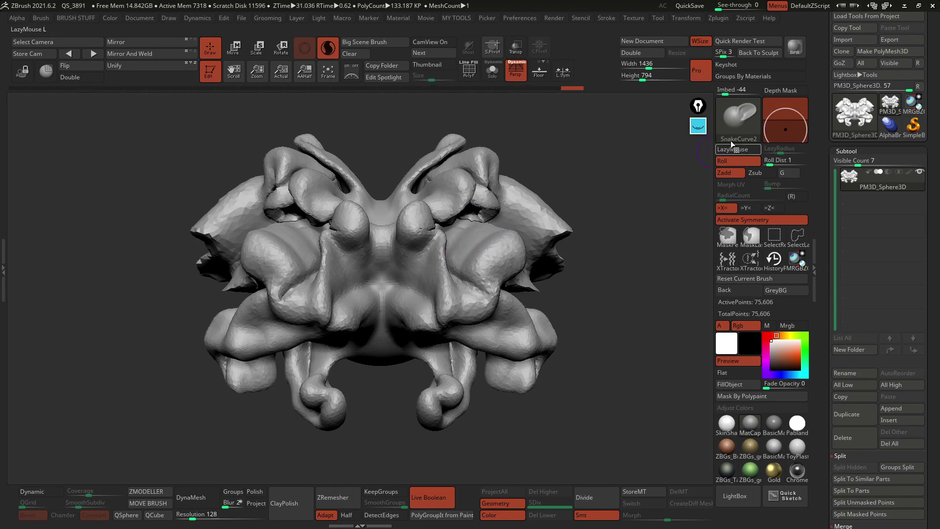
Switch to the SnakeCurve4 brush and pull hollow, cup-shaped mirrored folds from the side lobes.
{"action": "left_click", "coordinate": [744, 110]}
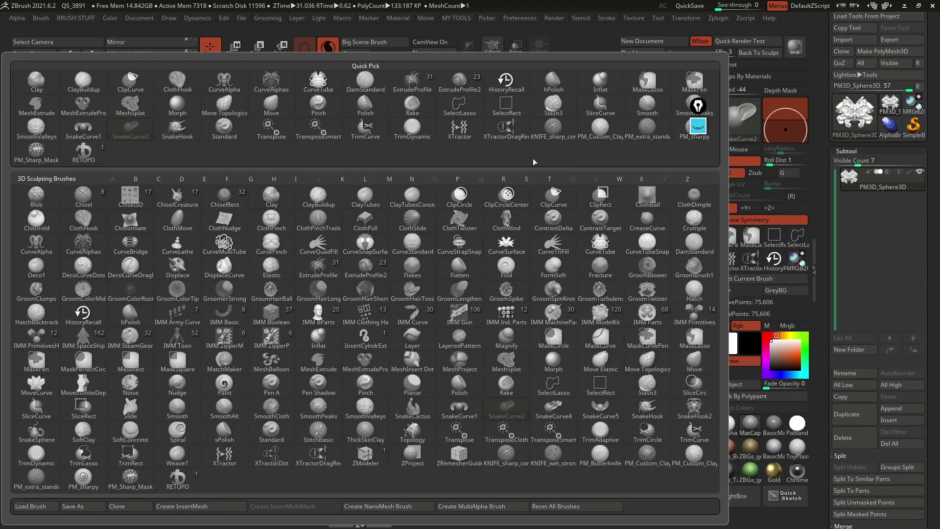
{"action": "left_click", "coordinate": [561, 409]}
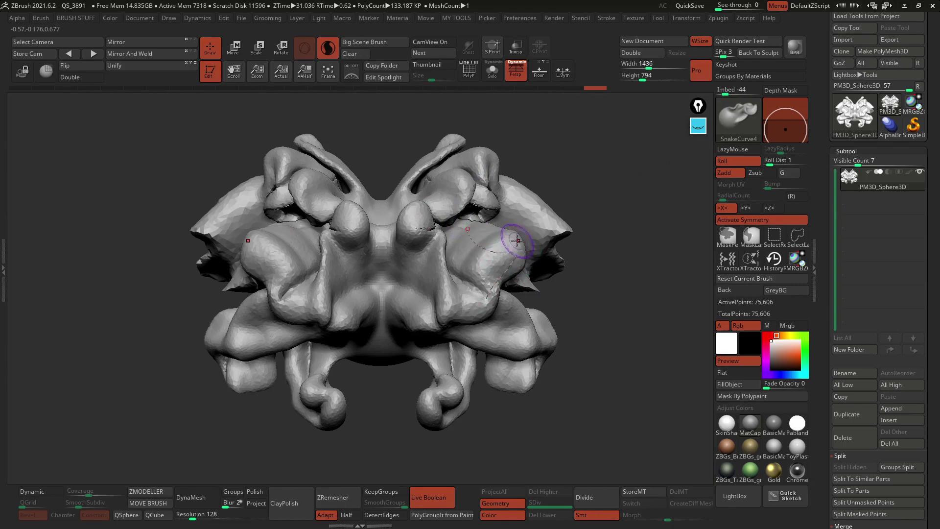
{"action": "left_click_drag", "start_coordinate": [509, 252], "coordinate": [515, 238]}
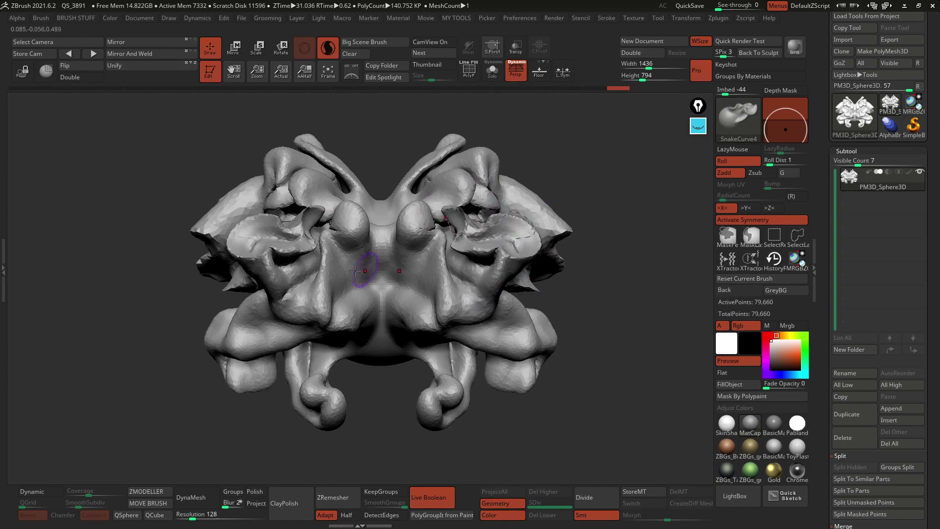
{"action": "left_click_drag", "start_coordinate": [460, 298], "coordinate": [471, 312]}
{"action": "key", "text": "ctrl+z"}
{"action": "right_click_drag", "start_coordinate": [420, 264], "coordinate": [431, 245], "text": "alt"}
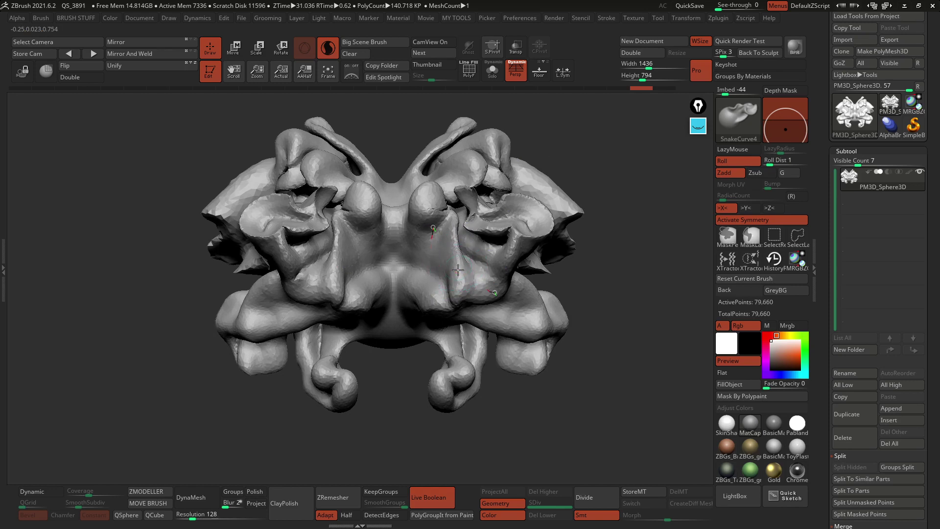
Try to pull the curve below the central knobs straight down into a broad hollow fold.
{"action": "left_click", "coordinate": [454, 301]}
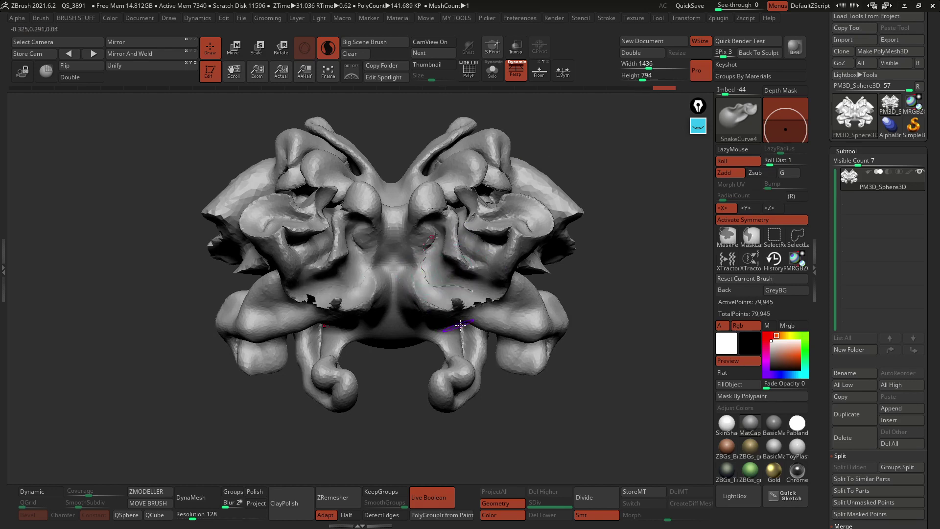
{"action": "right_click_drag", "start_coordinate": [510, 295], "coordinate": [483, 298]}
{"action": "key", "text": "ctrl+z"}
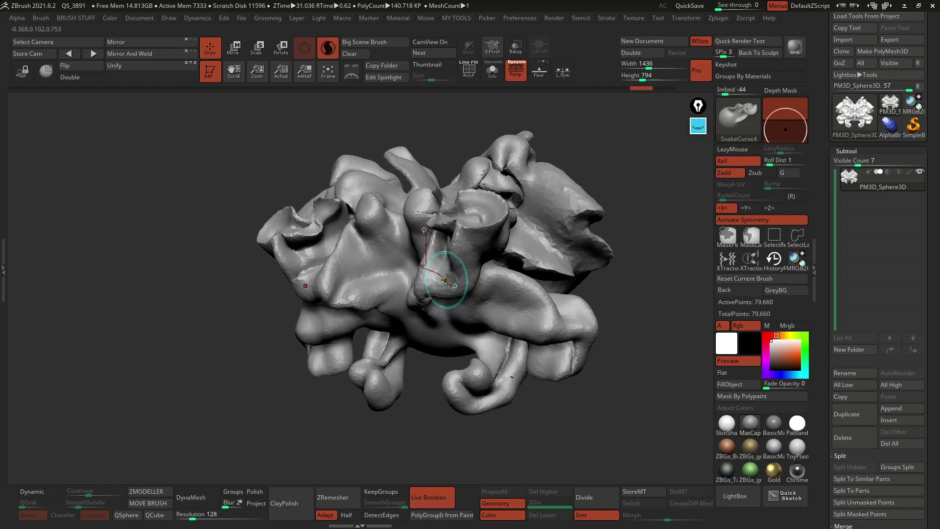
Pull the curve below the central knobs outward from an angled view into small mirrored cupped lips.
{"action": "left_click", "coordinate": [446, 279]}
{"action": "left_click_drag", "start_coordinate": [477, 291], "coordinate": [482, 292]}
{"action": "right_click_drag", "start_coordinate": [483, 292], "coordinate": [512, 294]}
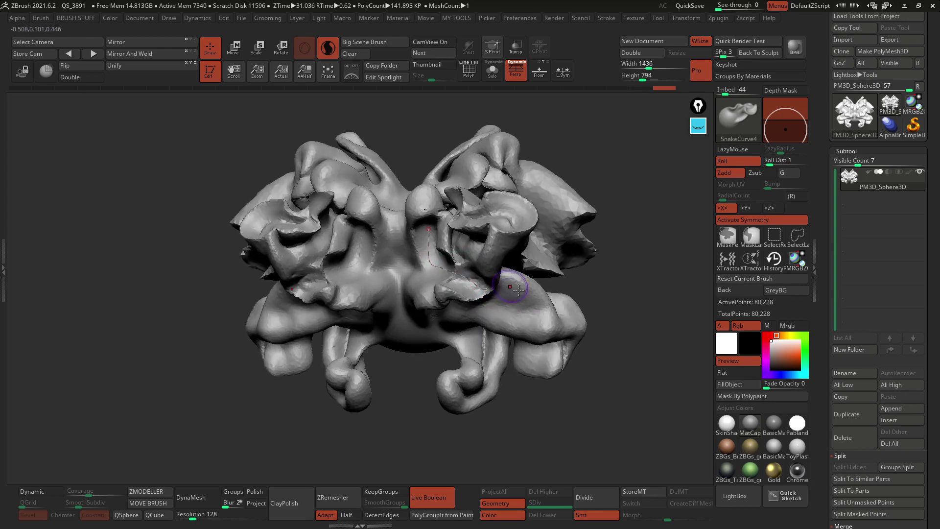
{"action": "left_click_drag", "start_coordinate": [368, 263], "coordinate": [385, 259], "text": "shift"}
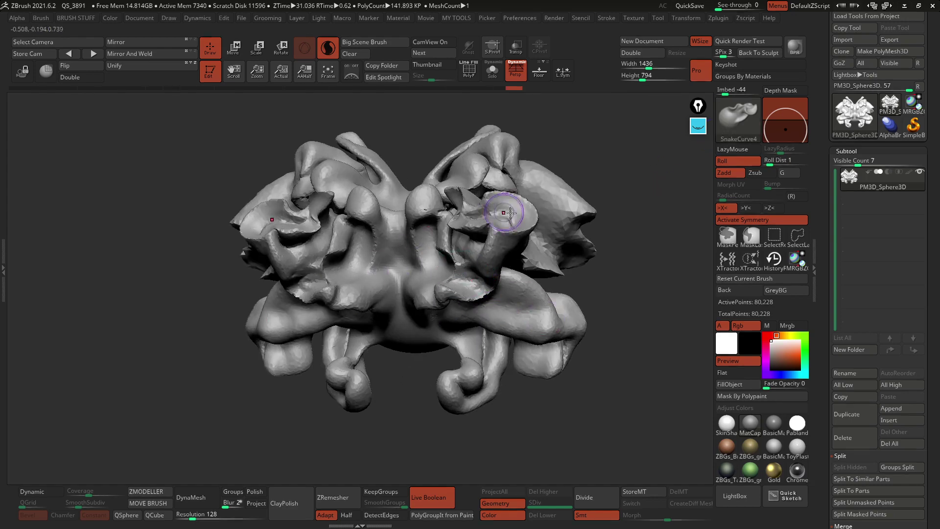
{"action": "right_click_drag", "start_coordinate": [568, 190], "coordinate": [588, 177], "text": "shift"}
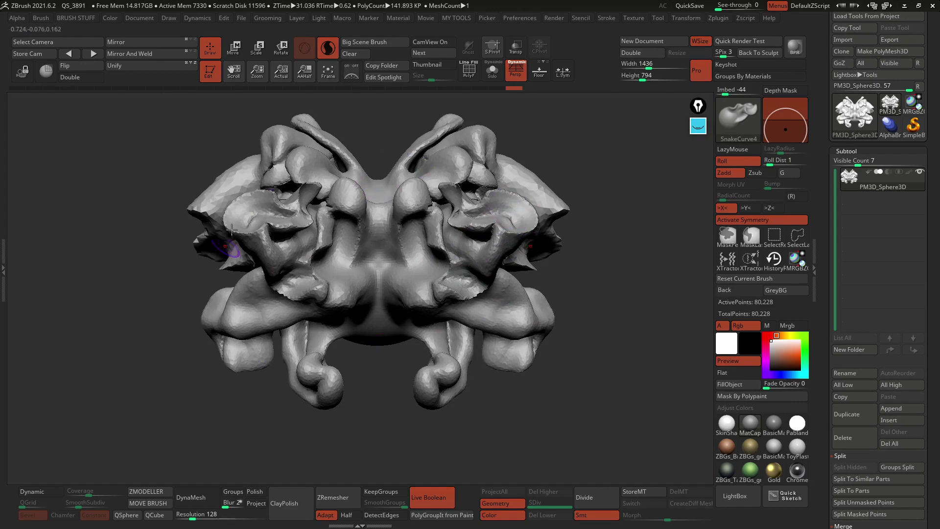
{"action": "right_click_drag", "start_coordinate": [258, 197], "coordinate": [395, 182]}
{"action": "mouse_move", "coordinate": [416, 254]}
{"action": "right_mouse_down"}
{"action": "mouse_move", "coordinate": [374, 245]}
{"action": "mouse_move", "coordinate": [395, 263]}
{"action": "mouse_move", "coordinate": [460, 231]}
{"action": "right_mouse_up"}
Switch to the SnakeCurve5 brush.
{"action": "left_click", "coordinate": [724, 131]}
{"action": "left_click", "coordinate": [753, 116]}
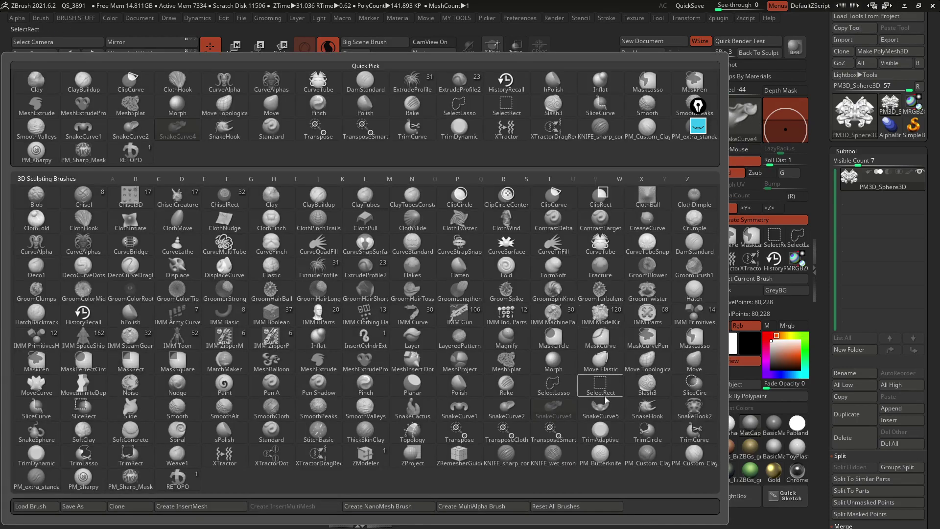
{"action": "left_click", "coordinate": [601, 419]}
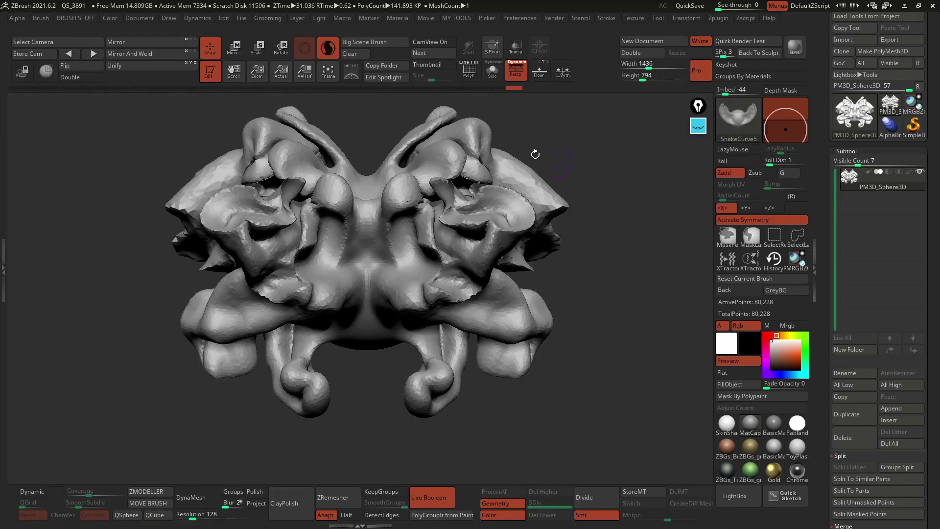
{"action": "mouse_move", "coordinate": [469, 199]}
{"action": "right_mouse_down"}
{"action": "mouse_move", "coordinate": [508, 238]}
{"action": "mouse_move", "coordinate": [393, 269]}
{"action": "right_mouse_up"}
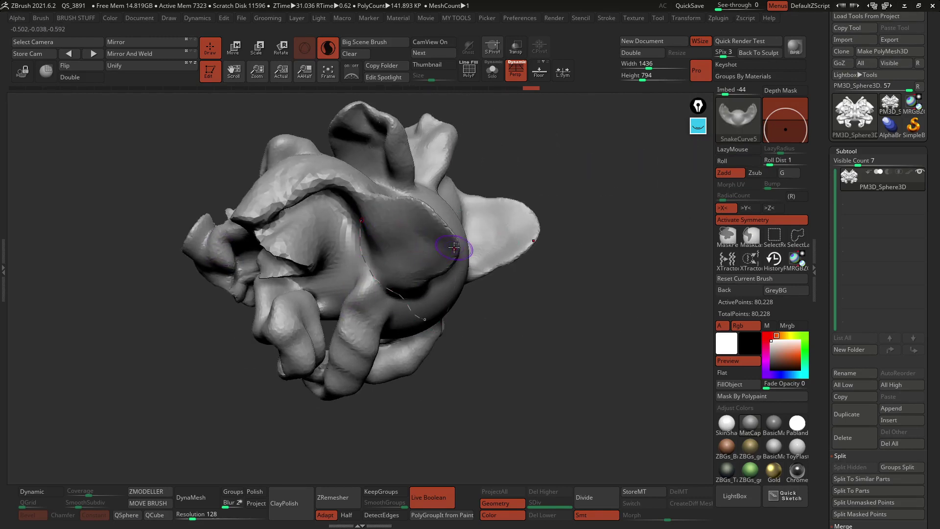
Try pulling broad, thin mirrored flaps out of the smooth back of the form with SnakeCurve5.
{"action": "key", "text": "2"}
{"action": "key", "text": "1"}
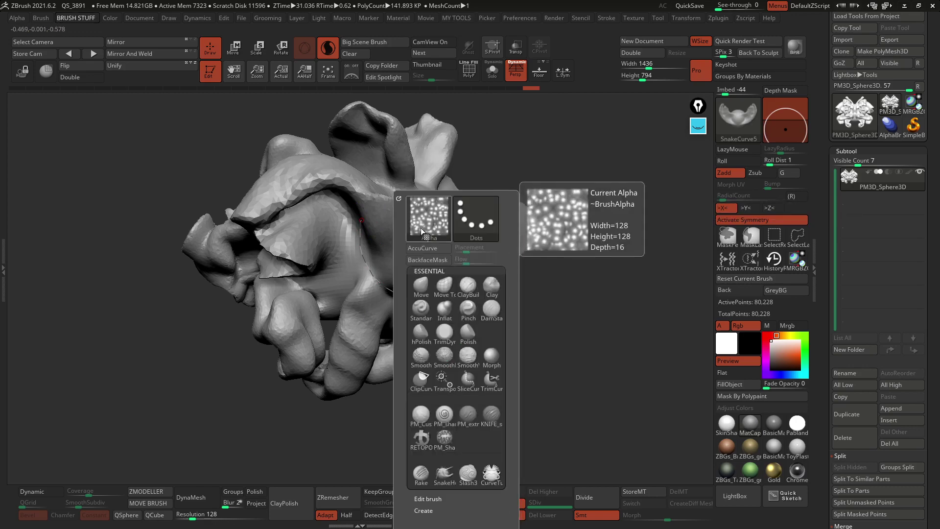
{"action": "right_click_drag", "start_coordinate": [341, 275], "coordinate": [363, 283]}
{"action": "left_click_drag", "start_coordinate": [379, 276], "coordinate": [376, 308]}
{"action": "mouse_move", "coordinate": [378, 309]}
{"action": "right_mouse_down"}
{"action": "mouse_move", "coordinate": [431, 274]}
{"action": "mouse_move", "coordinate": [457, 271]}
{"action": "right_mouse_up"}
{"action": "key", "text": "ctrl+z"}
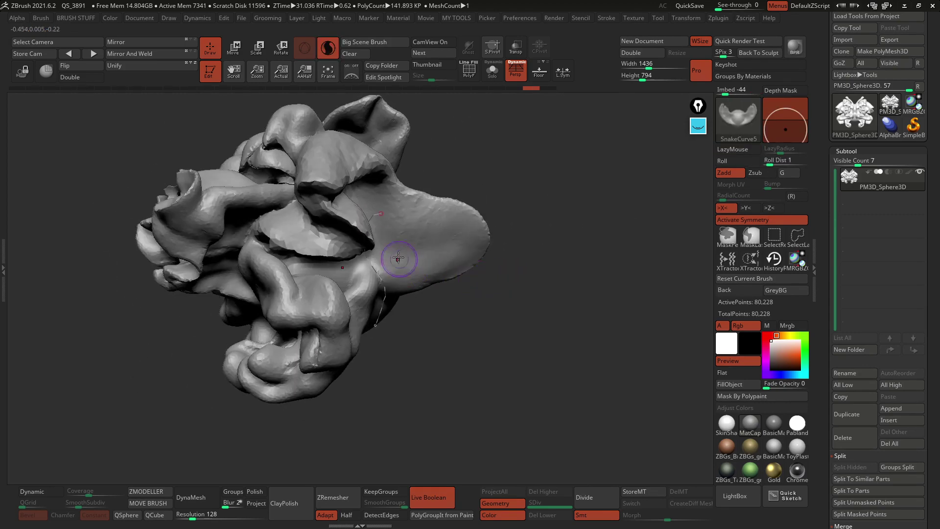
{"action": "mouse_move", "coordinate": [394, 250]}
{"action": "left_mouse_down"}
{"action": "mouse_move", "coordinate": [372, 275]}
{"action": "mouse_move", "coordinate": [453, 319]}
{"action": "left_mouse_up"}
{"action": "mouse_move", "coordinate": [522, 301]}
{"action": "right_mouse_down"}
{"action": "mouse_move", "coordinate": [482, 275]}
{"action": "mouse_move", "coordinate": [462, 279]}
{"action": "right_mouse_up"}
{"action": "key", "text": "ctrl+z"}
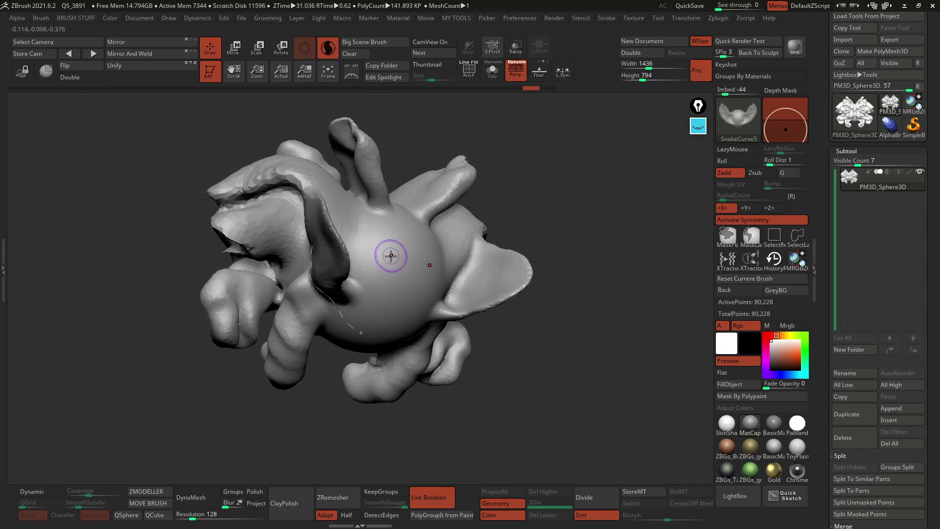
Draw a curve on the back, set the brush alpha to Alpha 54, and try pulling mirrored ear-like flaps.
{"action": "mouse_move", "coordinate": [445, 241]}
{"action": "right_mouse_down"}
{"action": "mouse_move", "coordinate": [486, 261]}
{"action": "mouse_move", "coordinate": [632, 274]}
{"action": "right_mouse_up"}
{"action": "left_click", "coordinate": [637, 273]}
{"action": "right_click_drag", "start_coordinate": [569, 261], "coordinate": [411, 253], "text": "alt"}
{"action": "mouse_move", "coordinate": [452, 187]}
{"action": "right_mouse_down"}
{"action": "mouse_move", "coordinate": [436, 279]}
{"action": "mouse_move", "coordinate": [425, 206]}
{"action": "right_mouse_up"}
{"action": "left_click_drag", "start_coordinate": [413, 202], "coordinate": [498, 158]}
{"action": "key", "text": "b"}
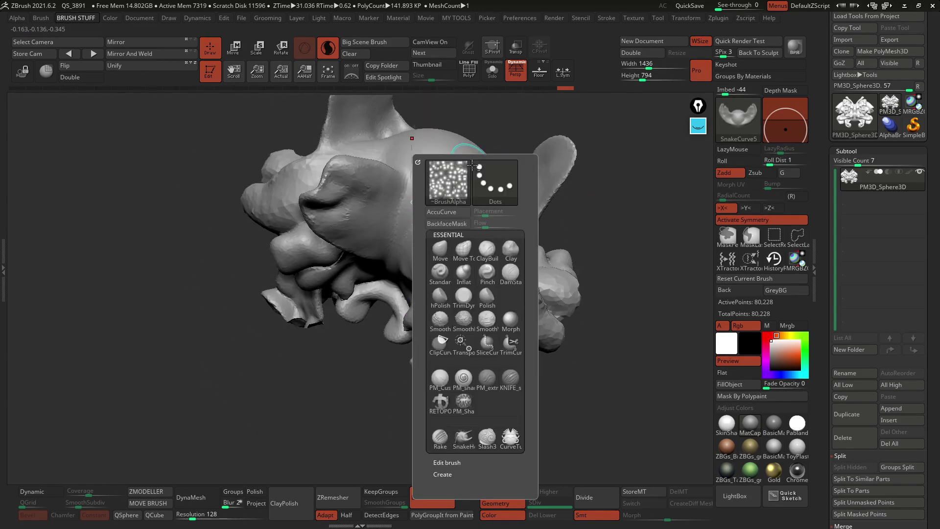
{"action": "left_click", "coordinate": [451, 194]}
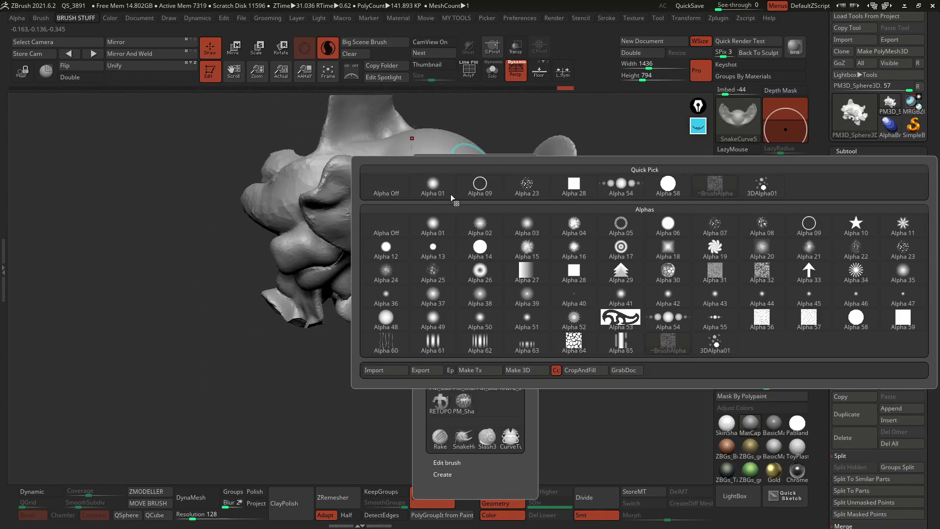
{"action": "left_click", "coordinate": [620, 183]}
{"action": "left_click", "coordinate": [466, 163]}
{"action": "right_click_drag", "start_coordinate": [482, 208], "coordinate": [460, 191]}
{"action": "key", "text": "ctrl+z"}
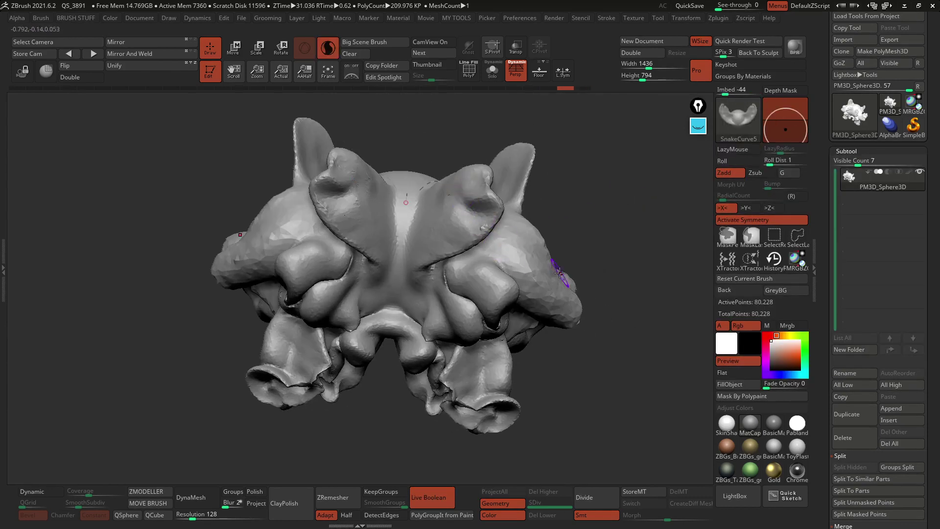
{"action": "mouse_move", "coordinate": [603, 213]}
{"action": "right_mouse_down"}
{"action": "mouse_move", "coordinate": [608, 185]}
{"action": "mouse_move", "coordinate": [619, 221]}
{"action": "mouse_move", "coordinate": [571, 222]}
{"action": "mouse_move", "coordinate": [584, 310]}
{"action": "mouse_move", "coordinate": [544, 218]}
{"action": "right_mouse_up"}
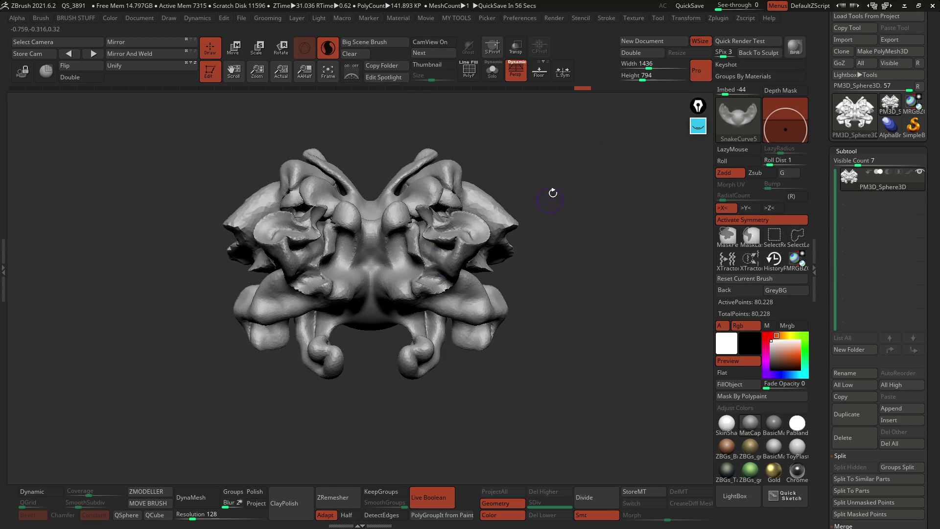
{"action": "left_click_drag", "start_coordinate": [557, 185], "coordinate": [506, 158]}
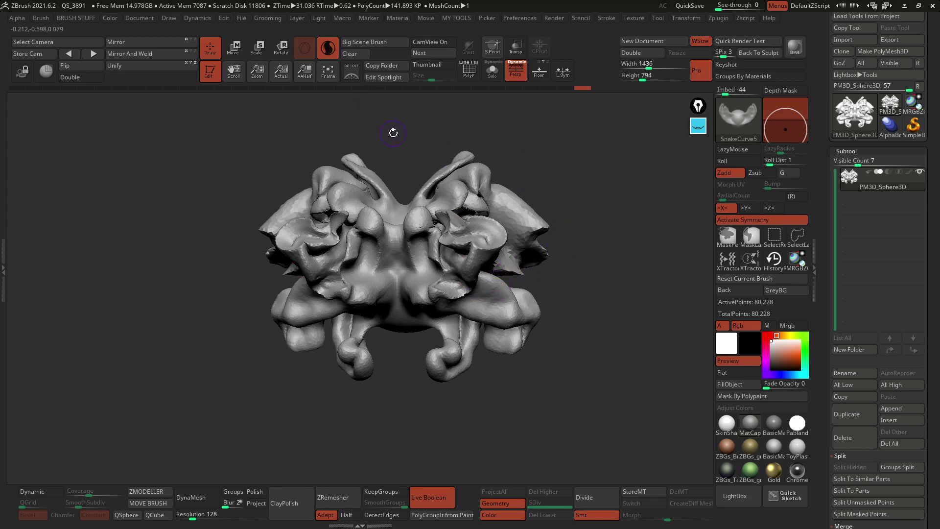
{"action": "left_click", "coordinate": [341, 18]}
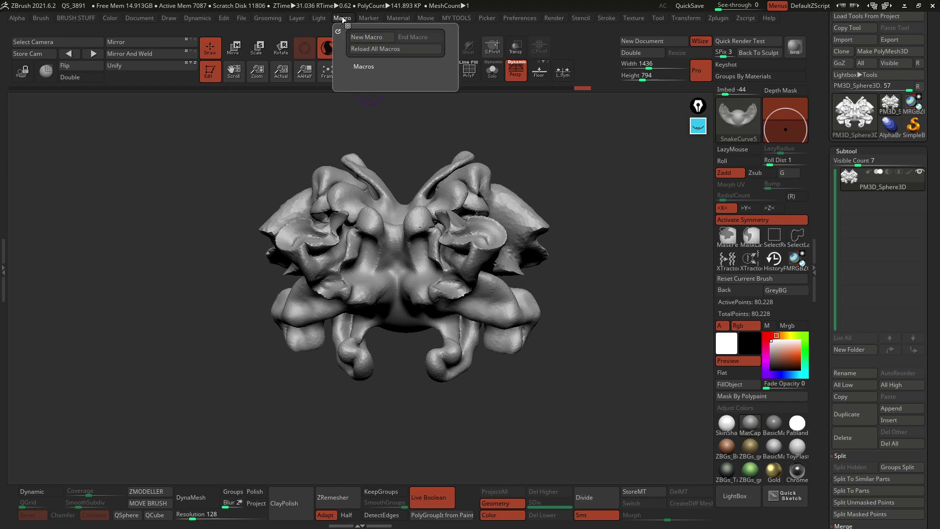
Add a mirrored pair of eye spheres to the form with the Append Eyes macro.
{"action": "left_click", "coordinate": [365, 66]}
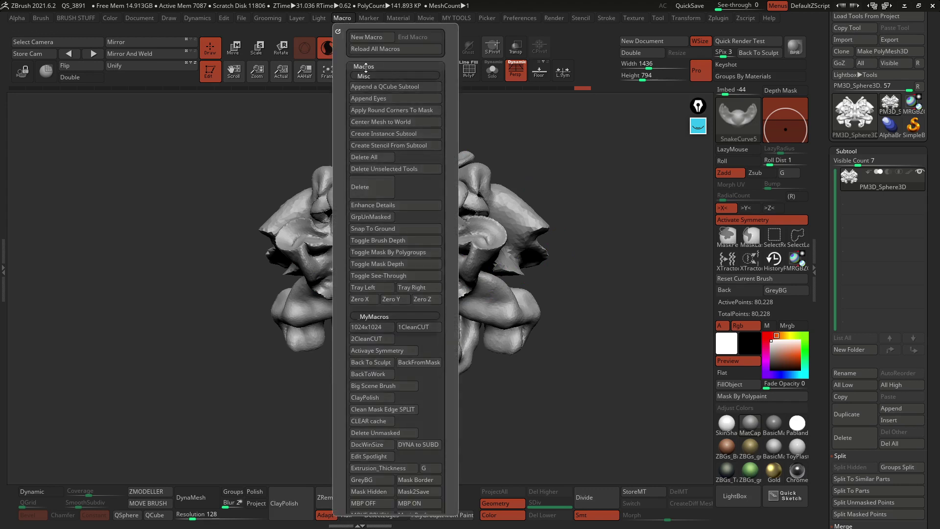
{"action": "left_click", "coordinate": [373, 315]}
{"action": "left_click", "coordinate": [339, 19]}
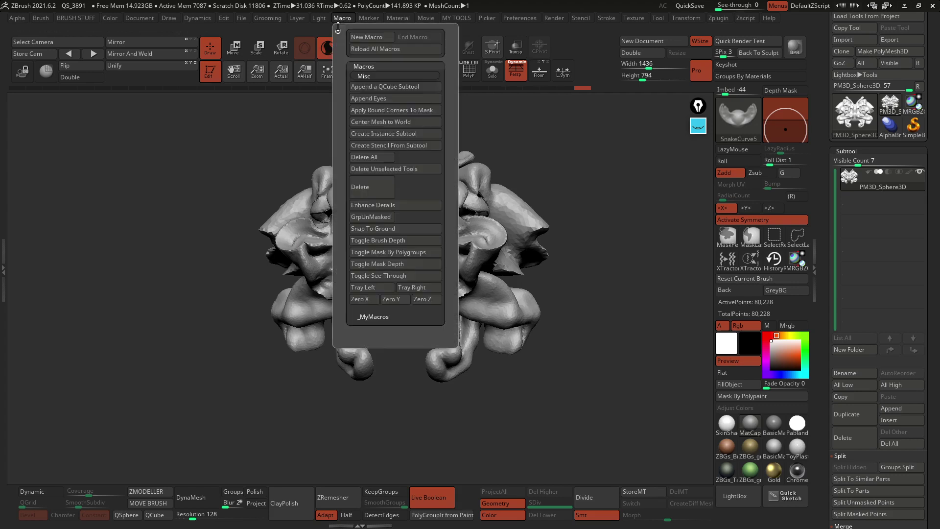
{"action": "left_click", "coordinate": [413, 98]}
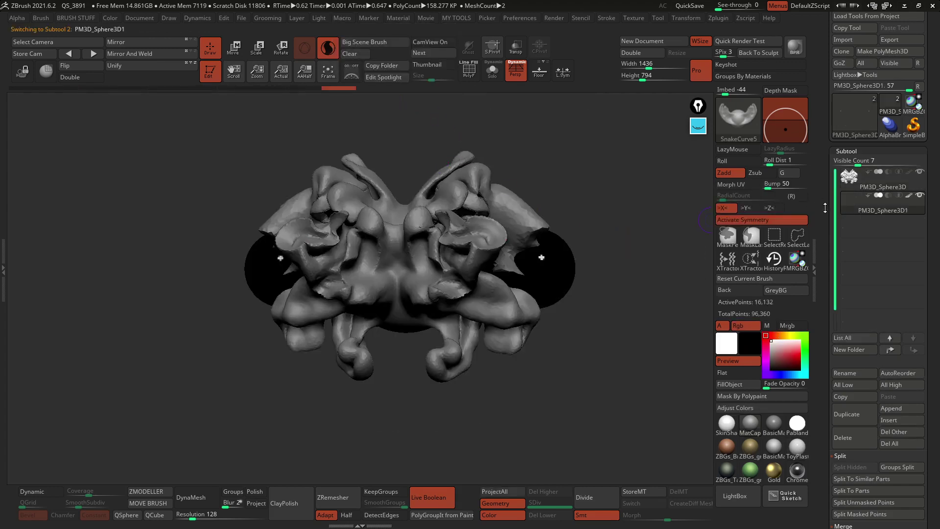
{"action": "mouse_move", "coordinate": [876, 214]}
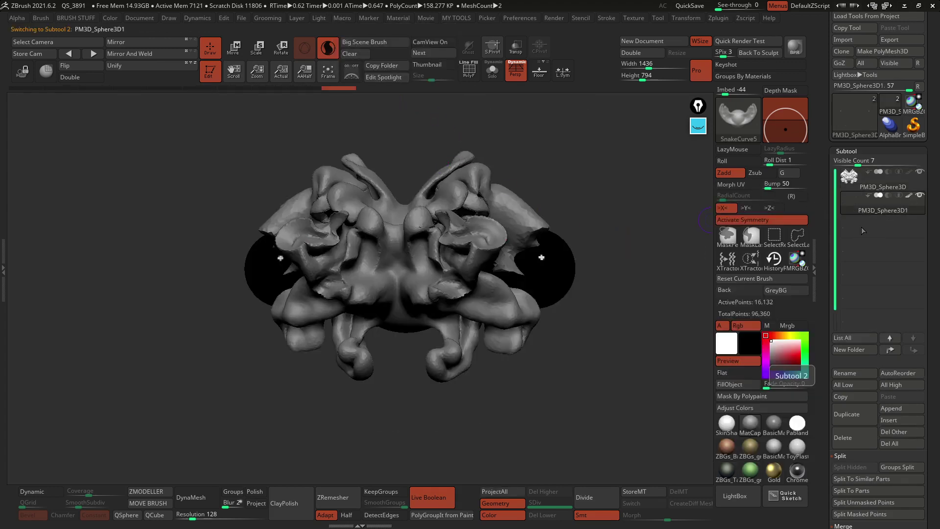
{"action": "key", "text": "alt+s"}
{"action": "key", "text": "alt+s"}
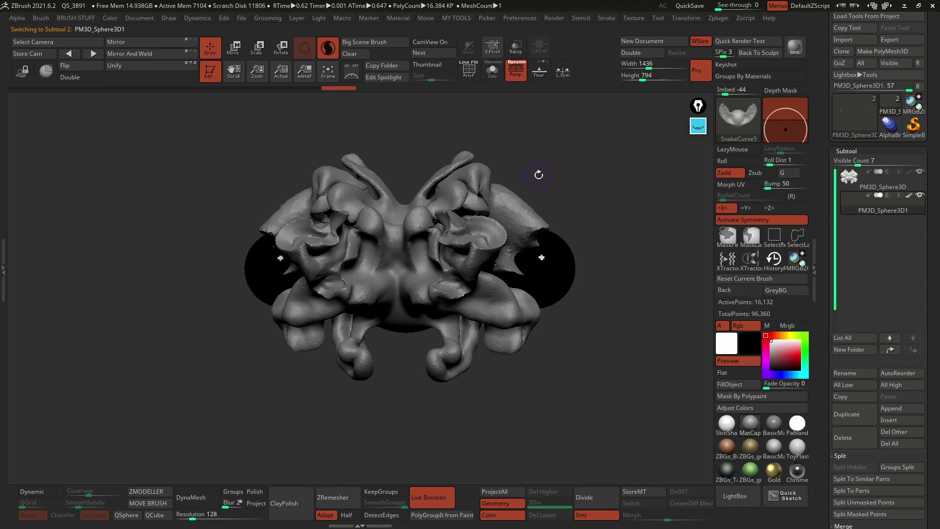
Turn off symmetry for the eye spheres and centre the transform gizmo between both eyes.
{"action": "key", "text": "w"}
{"action": "left_click_drag", "start_coordinate": [577, 180], "coordinate": [566, 185], "text": "shift"}
{"action": "left_click_drag", "start_coordinate": [452, 173], "coordinate": [542, 186], "text": "alt"}
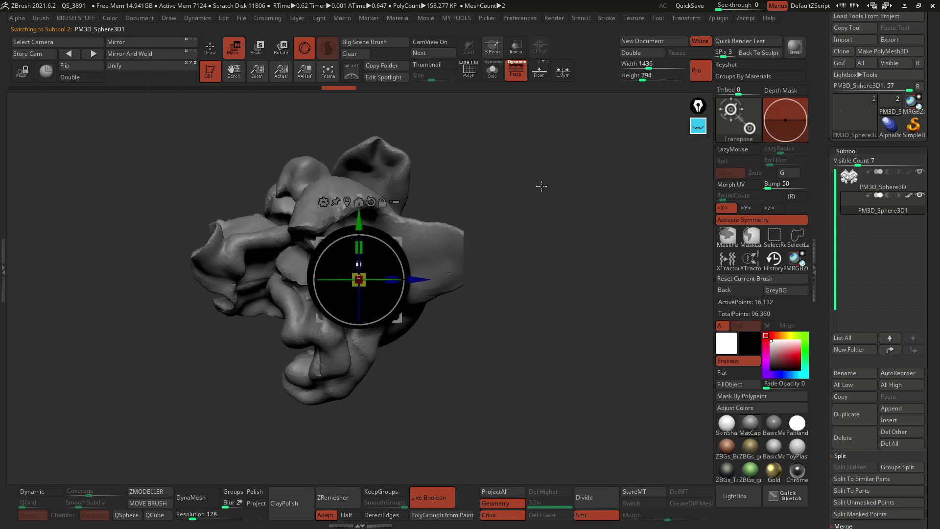
{"action": "left_click", "coordinate": [772, 221]}
{"action": "left_click_drag", "start_coordinate": [491, 210], "coordinate": [523, 216], "text": "shift"}
{"action": "left_click", "coordinate": [352, 201]}
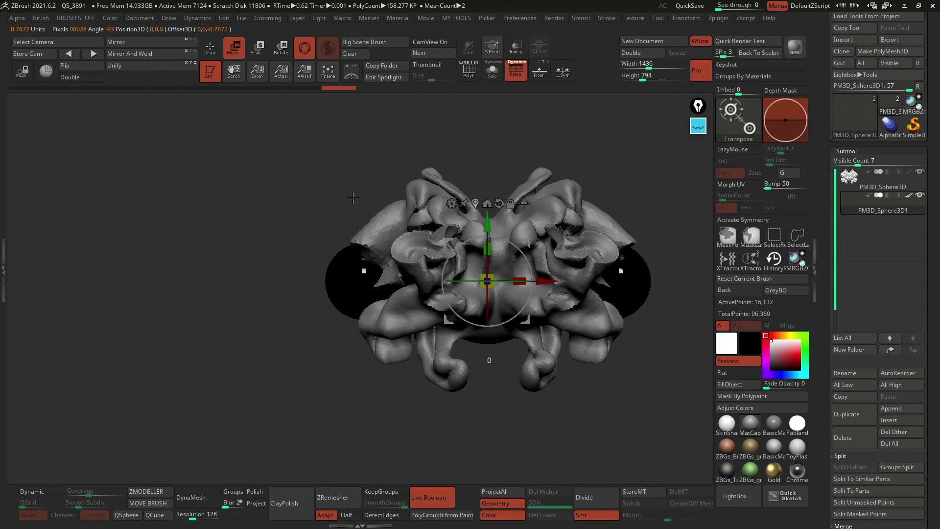
Scale the pair of eye spheres down and move them into the hollows on both sides of the form.
{"action": "right_click_drag", "start_coordinate": [488, 270], "coordinate": [444, 265], "text": "alt"}
{"action": "left_click_drag", "start_coordinate": [444, 276], "coordinate": [407, 280]}
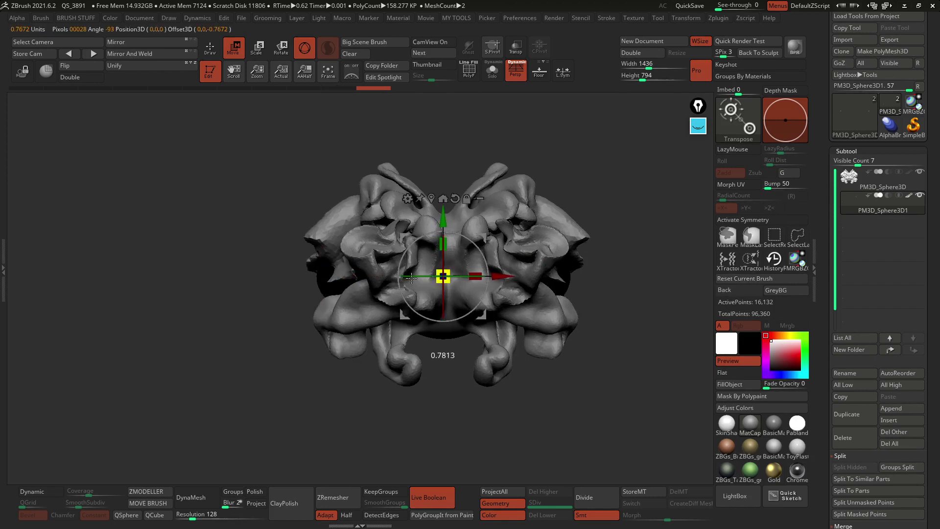
{"action": "right_click_drag", "start_coordinate": [401, 279], "coordinate": [365, 279], "text": "shift"}
{"action": "left_click_drag", "start_coordinate": [442, 277], "coordinate": [516, 278]}
{"action": "right_click_drag", "start_coordinate": [416, 279], "coordinate": [484, 311]}
{"action": "right_click_drag", "start_coordinate": [484, 313], "coordinate": [275, 308], "text": "alt"}
{"action": "left_click_drag", "start_coordinate": [437, 265], "coordinate": [432, 266]}
{"action": "right_click_drag", "start_coordinate": [415, 274], "coordinate": [457, 269]}
{"action": "key", "text": "q"}
{"action": "right_click_drag", "start_coordinate": [536, 278], "coordinate": [445, 282], "text": "alt"}
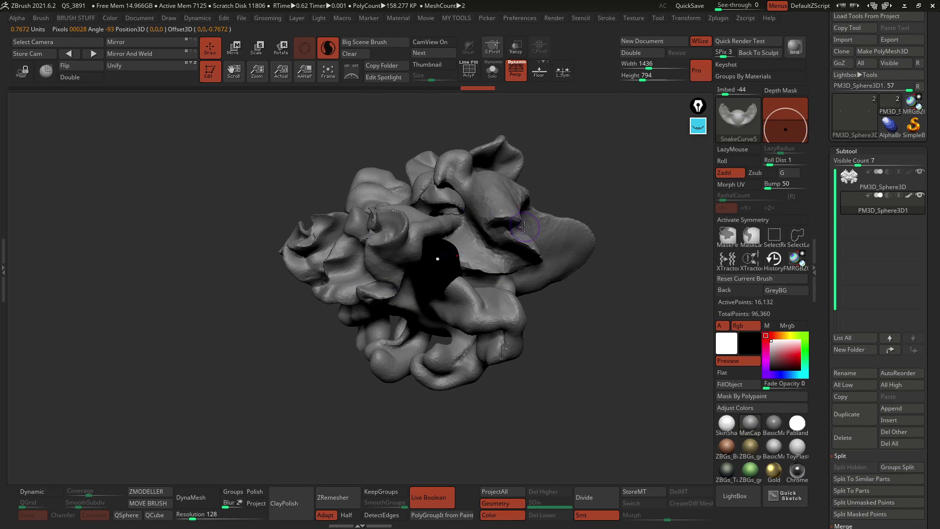
{"action": "right_click_drag", "start_coordinate": [564, 304], "coordinate": [588, 324]}
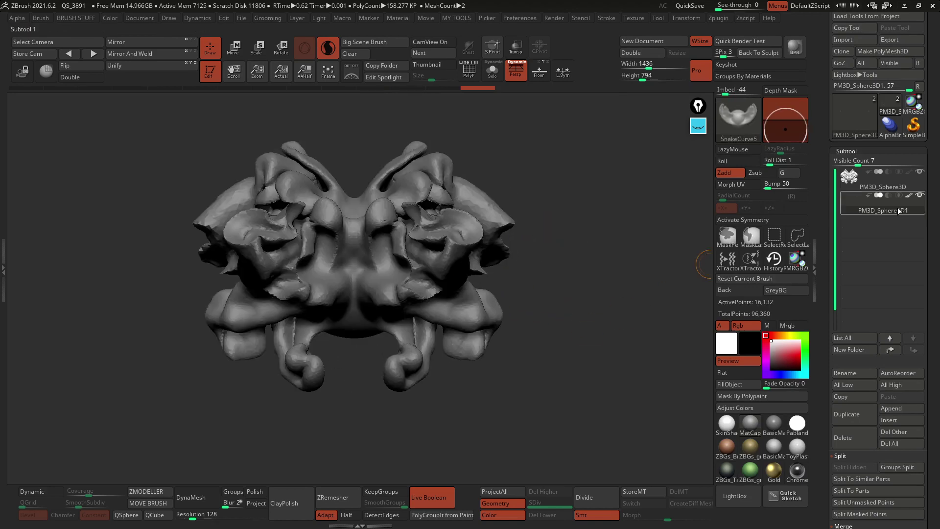
Duplicate the main form's subtool PM3D_Sphere3D and turn off symmetry on the copy.
{"action": "left_click", "coordinate": [879, 188]}
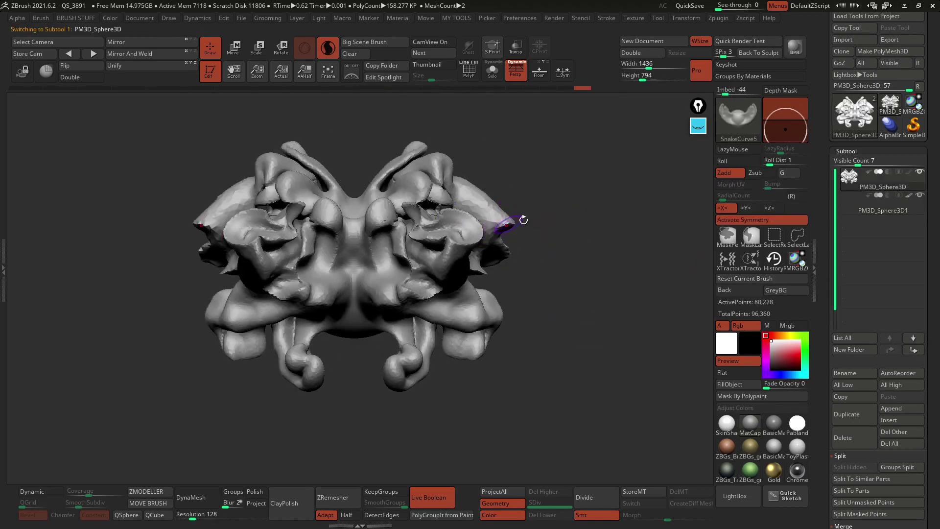
{"action": "left_click_drag", "start_coordinate": [539, 215], "coordinate": [660, 240]}
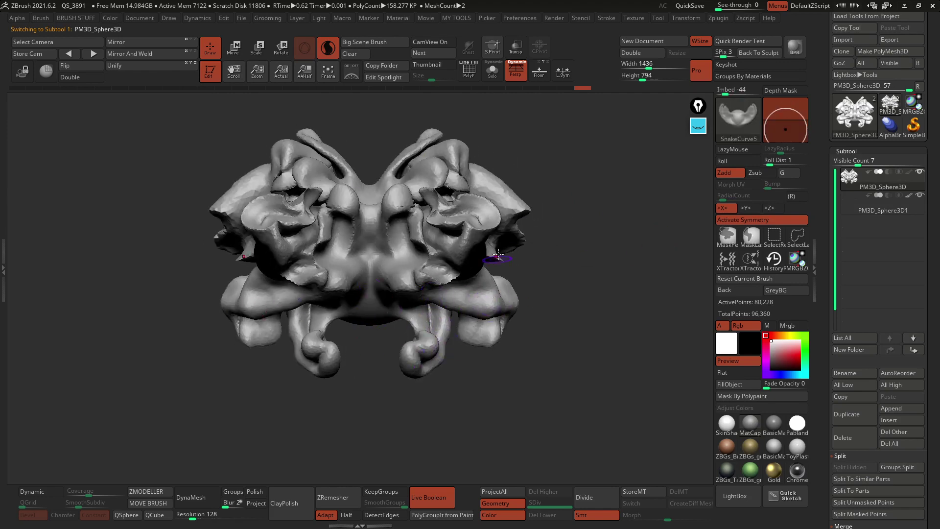
{"action": "left_click", "coordinate": [858, 417]}
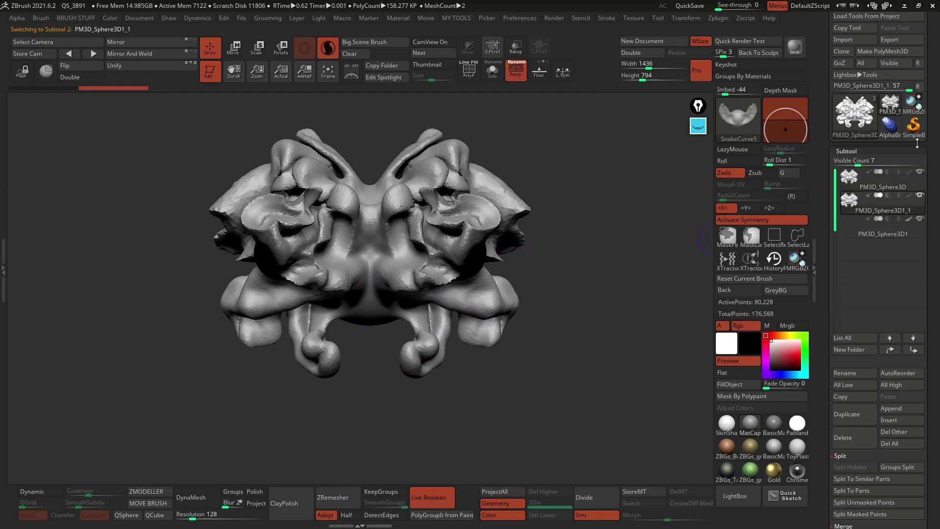
{"action": "key", "text": "w"}
{"action": "key", "text": "x"}
With perspective off, turn the duplicate upside down and position it tilted beneath the original form.
{"action": "left_click_drag", "start_coordinate": [393, 216], "coordinate": [327, 322], "text": "shift"}
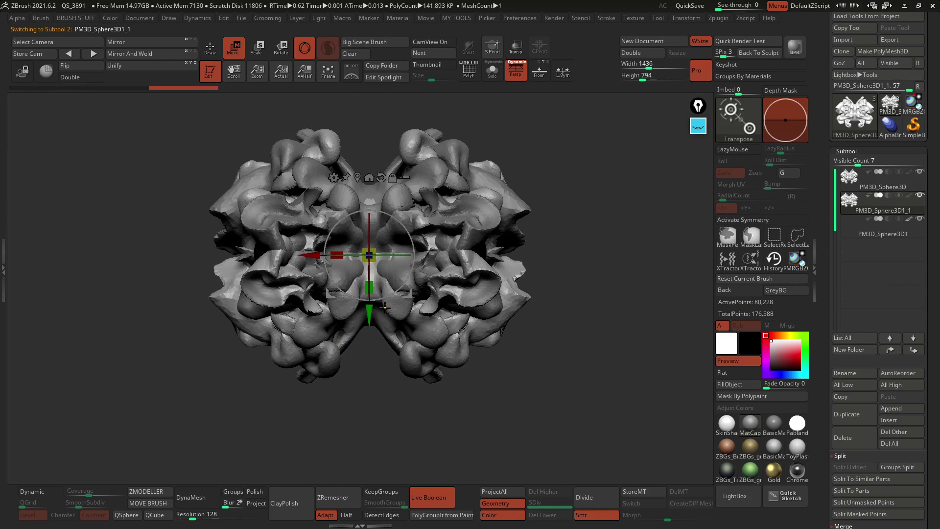
{"action": "key", "text": "ctrl+z"}
{"action": "left_click", "coordinate": [516, 73]}
{"action": "right_click", "coordinate": [550, 220]}
{"action": "left_click_drag", "start_coordinate": [395, 218], "coordinate": [370, 418]}
{"action": "left_click_drag", "start_coordinate": [373, 351], "coordinate": [369, 269]}
{"action": "right_click_drag", "start_coordinate": [412, 313], "coordinate": [483, 316]}
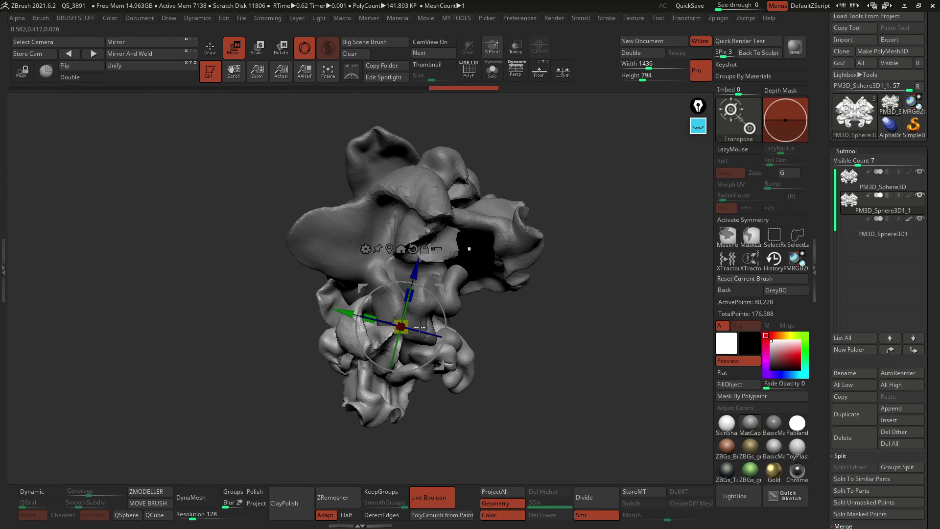
{"action": "left_click_drag", "start_coordinate": [369, 318], "coordinate": [348, 313]}
{"action": "left_click_drag", "start_coordinate": [438, 284], "coordinate": [451, 270]}
{"action": "mouse_move", "coordinate": [685, 223]}
{"action": "right_mouse_down"}
{"action": "mouse_move", "coordinate": [613, 232]}
{"action": "mouse_move", "coordinate": [612, 216]}
{"action": "right_mouse_up"}
{"action": "key", "text": "q"}
Merge the original form and its duplicate into one subtool with MergeDown.
{"action": "left_click", "coordinate": [532, 297], "text": "alt"}
{"action": "key", "text": "ctrl+shift+d"}
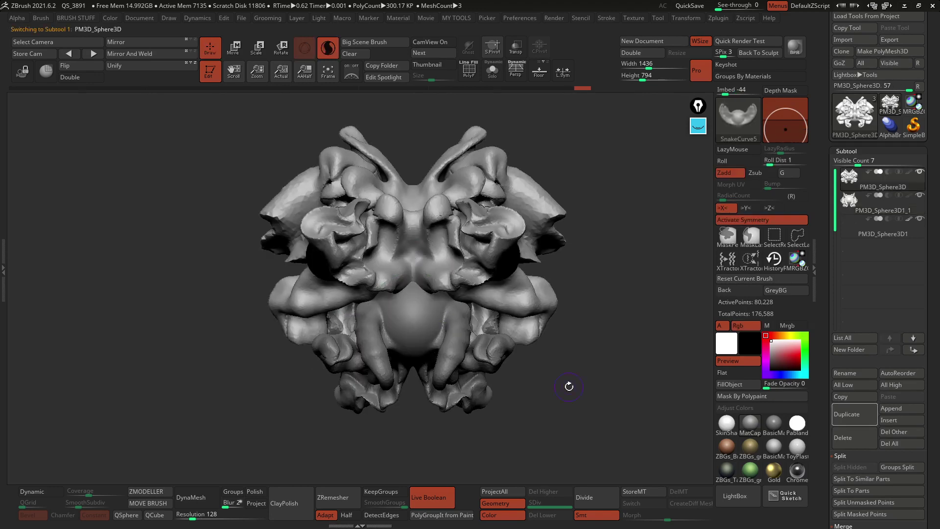
{"action": "scroll", "coordinate": [822, 413], "scroll_direction": "down", "scroll_amount": 5}
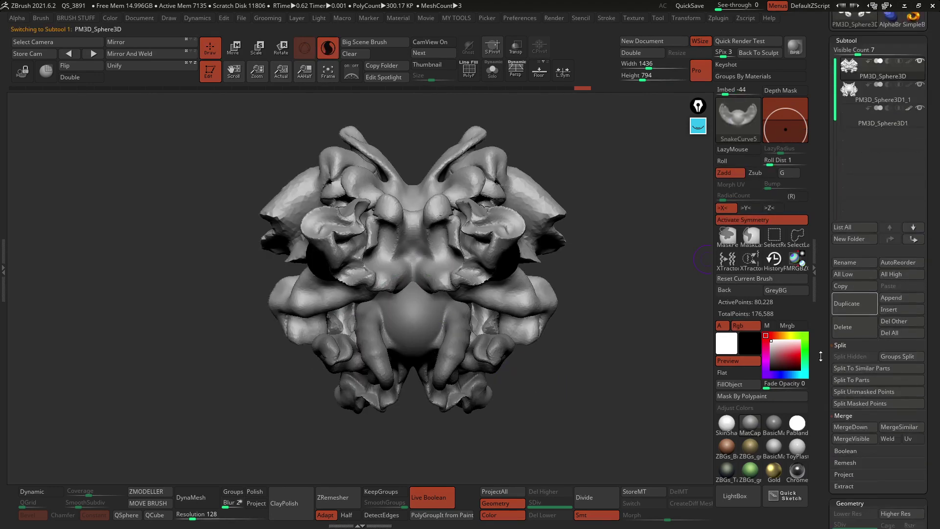
{"action": "left_click", "coordinate": [863, 331]}
{"action": "left_click", "coordinate": [764, 353]}
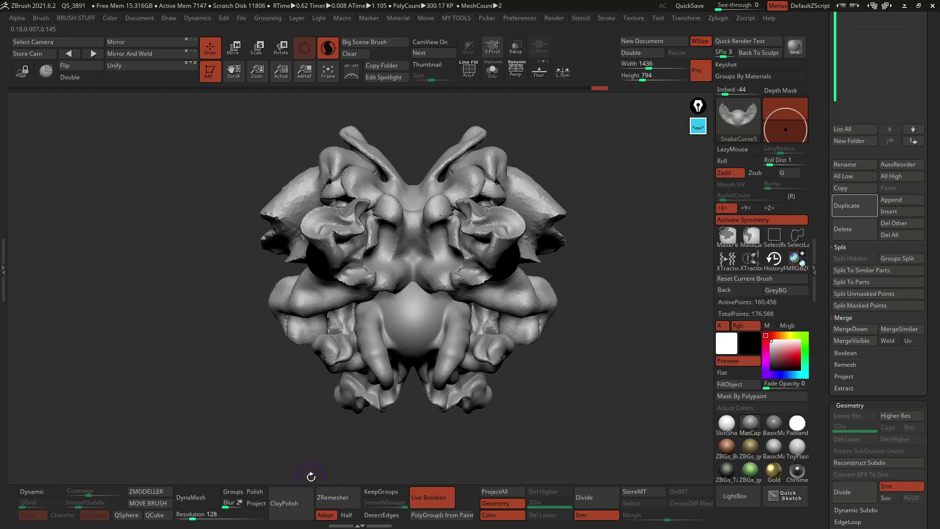
Try fusing the merged form with DynaMesh at resolution 128.
{"action": "left_click", "coordinate": [193, 499]}
{"action": "left_click_drag", "start_coordinate": [601, 263], "coordinate": [539, 250]}
{"action": "key", "text": "ctrl+z"}
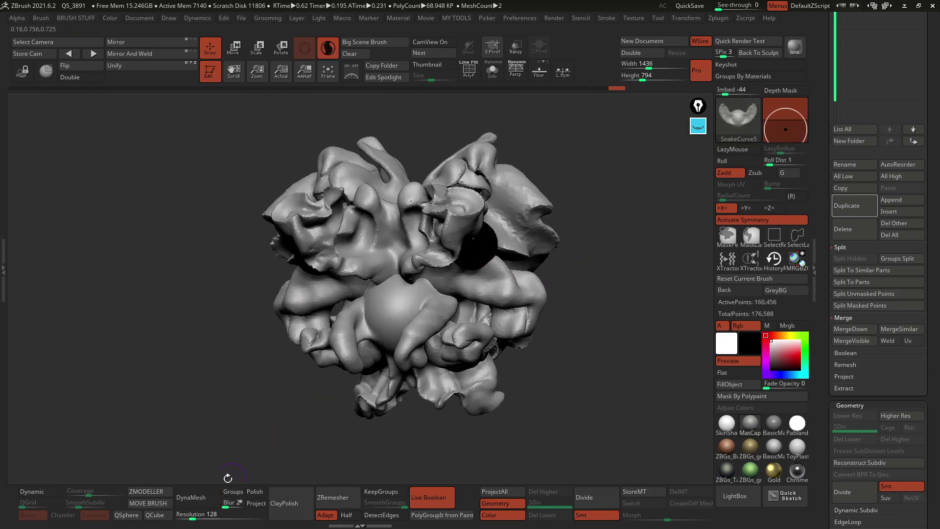
Try fusing the merged form with DynaMesh at resolution 344.
{"action": "left_click", "coordinate": [196, 514]}
{"action": "type", "text": "344"}
{"action": "key", "text": "Return"}
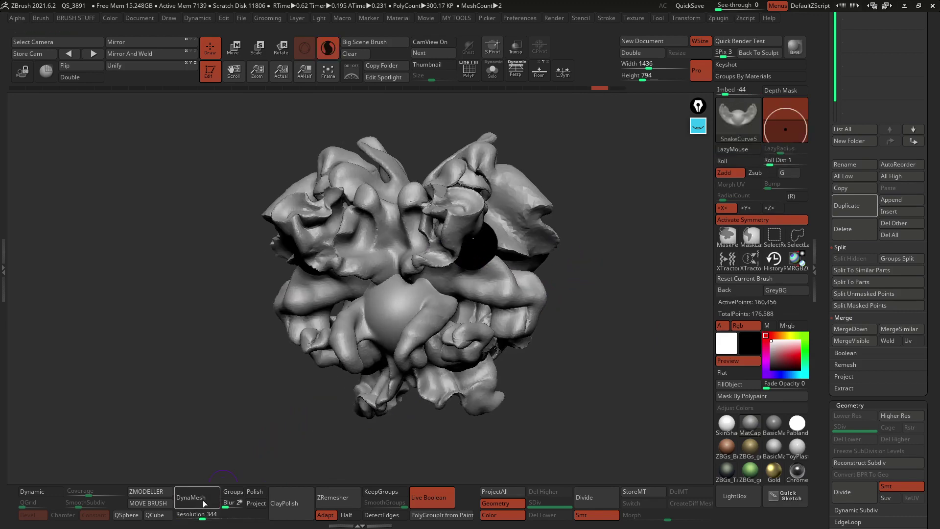
{"action": "left_click", "coordinate": [203, 503]}
{"action": "right_click_drag", "start_coordinate": [472, 323], "coordinate": [550, 301]}
{"action": "right_click_drag", "start_coordinate": [479, 308], "coordinate": [548, 318], "text": "ctrl"}
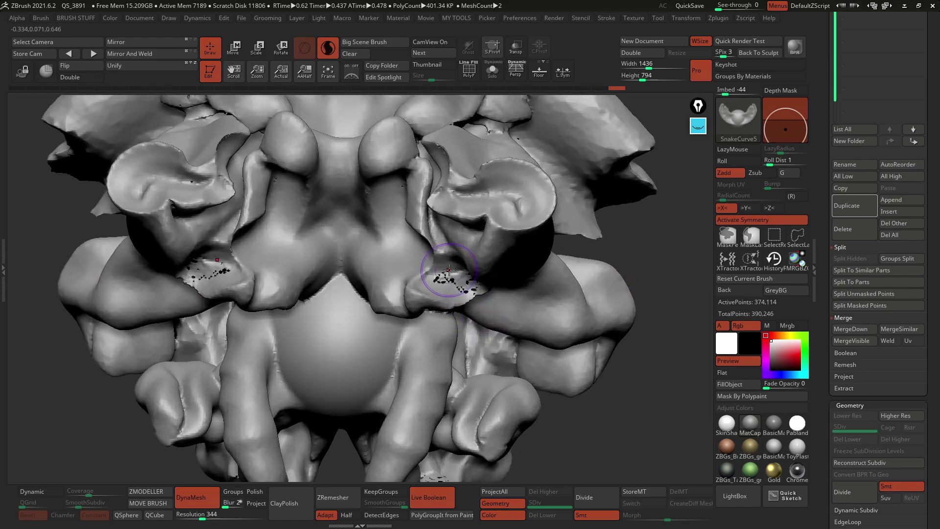
{"action": "key", "text": "ctrl+z"}
Inflate the merged form to thicken its thin flaps.
{"action": "right_click_drag", "start_coordinate": [538, 286], "coordinate": [501, 295]}
{"action": "key", "text": "2"}
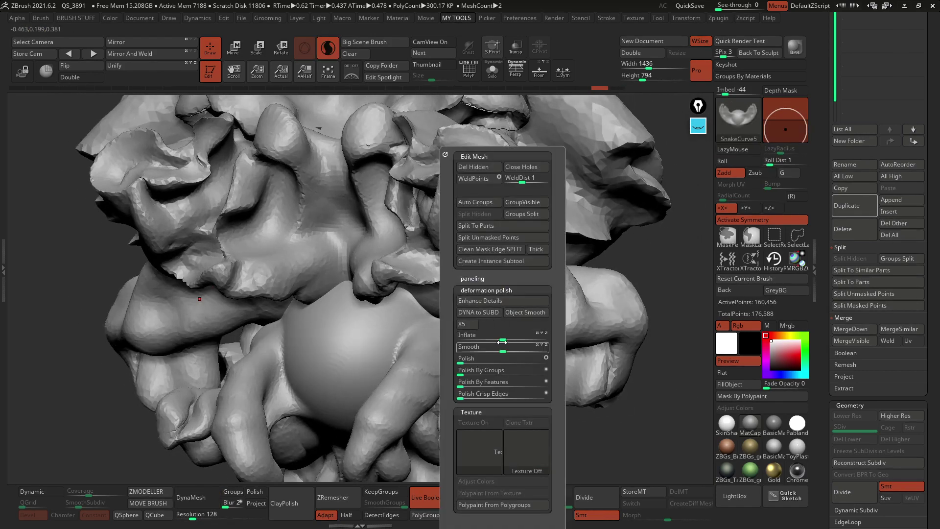
{"action": "left_click_drag", "start_coordinate": [503, 341], "coordinate": [439, 338]}
Try DynaMesh at resolution 128 on the inflated form.
{"action": "left_click", "coordinate": [208, 499]}
{"action": "key", "text": "f"}
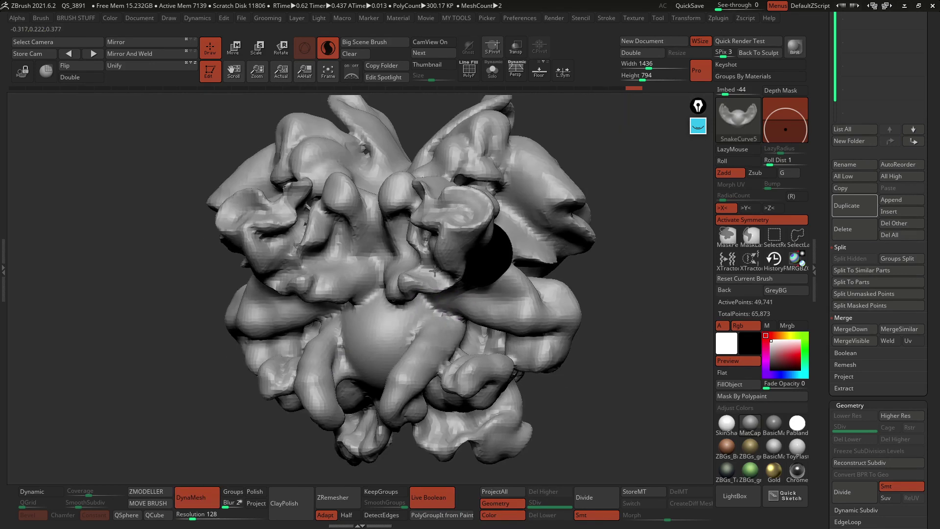
{"action": "key", "text": "ctrl+z"}
Fuse the inflated form into a single mesh with DynaMesh at resolution 256.
{"action": "left_click_drag", "start_coordinate": [193, 516], "coordinate": [198, 515]}
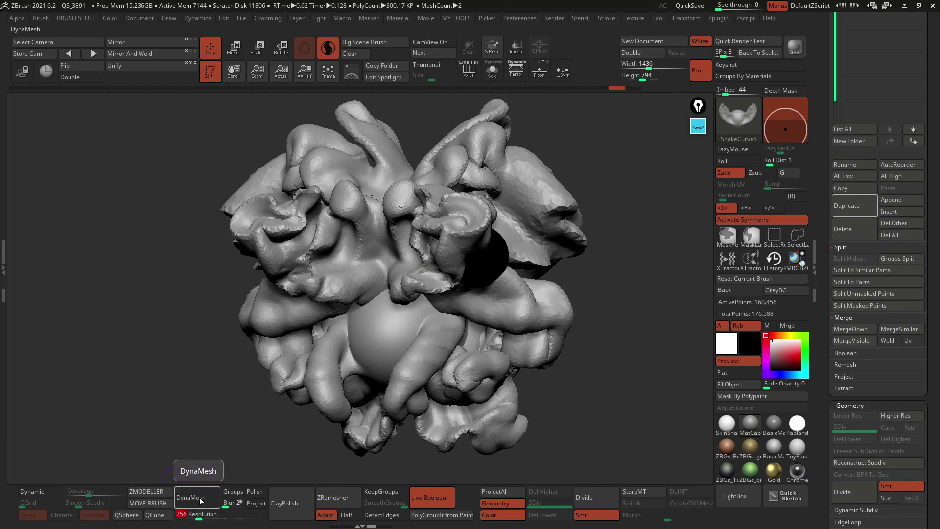
{"action": "left_click", "coordinate": [200, 498]}
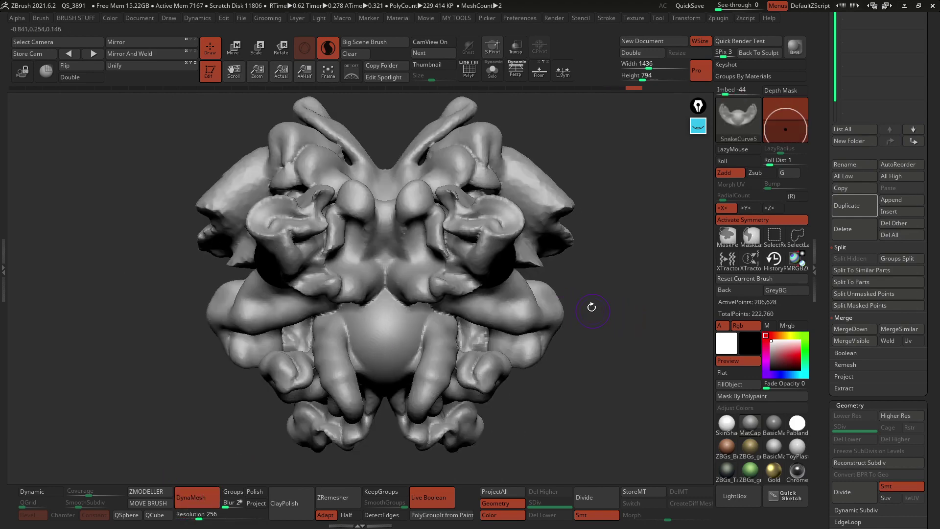
{"action": "mouse_move", "coordinate": [583, 262]}
{"action": "left_mouse_down"}
{"action": "mouse_move", "coordinate": [565, 277]}
{"action": "mouse_move", "coordinate": [591, 284]}
{"action": "mouse_move", "coordinate": [591, 240]}
{"action": "mouse_move", "coordinate": [563, 255]}
{"action": "mouse_move", "coordinate": [549, 284]}
{"action": "mouse_move", "coordinate": [573, 277]}
{"action": "mouse_move", "coordinate": [562, 273]}
{"action": "left_mouse_up"}
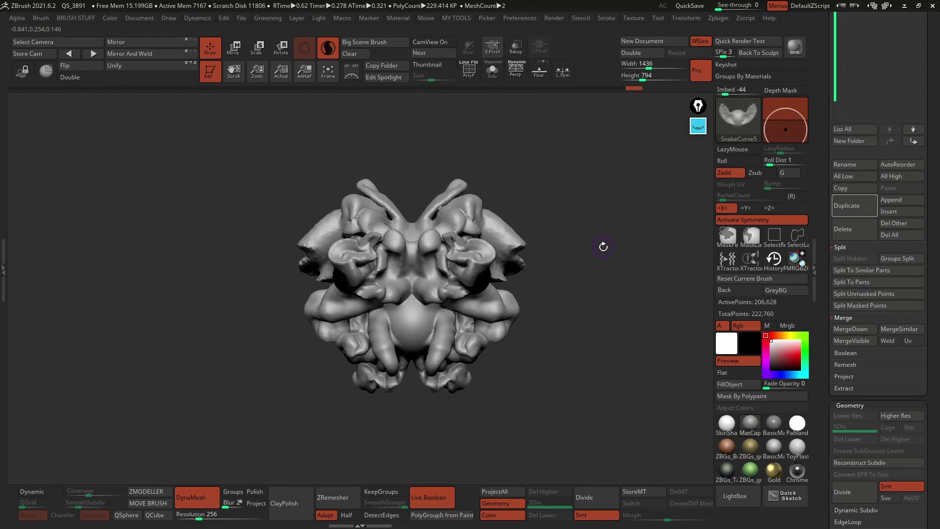
{"action": "left_click_drag", "start_coordinate": [572, 219], "coordinate": [563, 215], "text": "alt"}
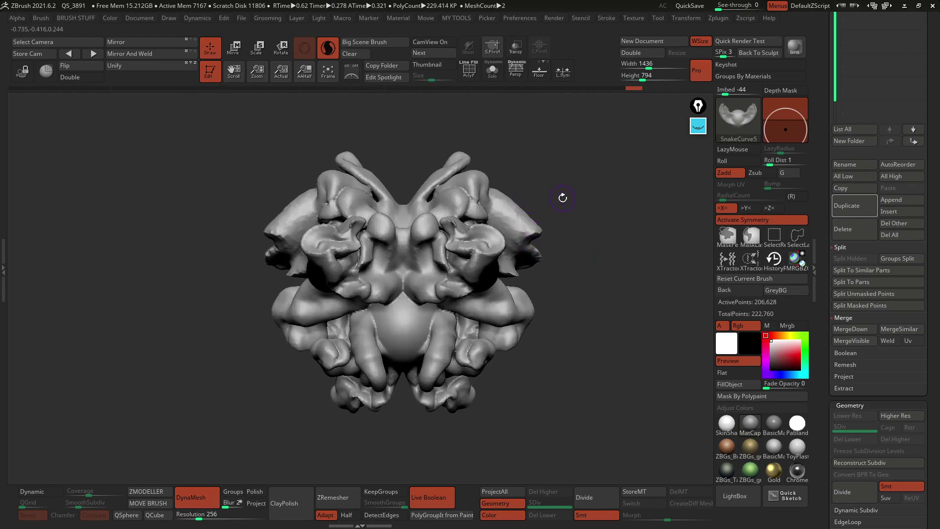
Switch to the ClayBuildup brush and adjust its draw size.
{"action": "key", "text": "b"}
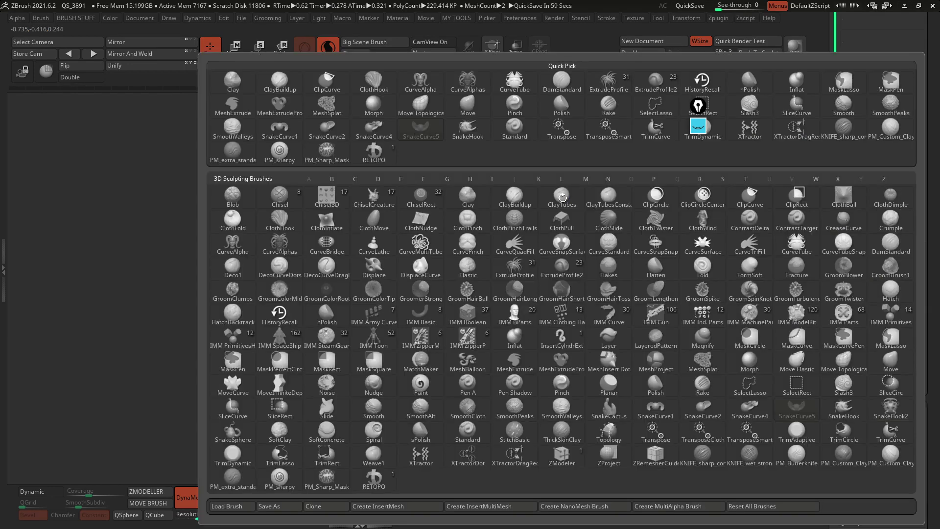
{"action": "key", "text": "c"}
{"action": "key", "text": "b"}
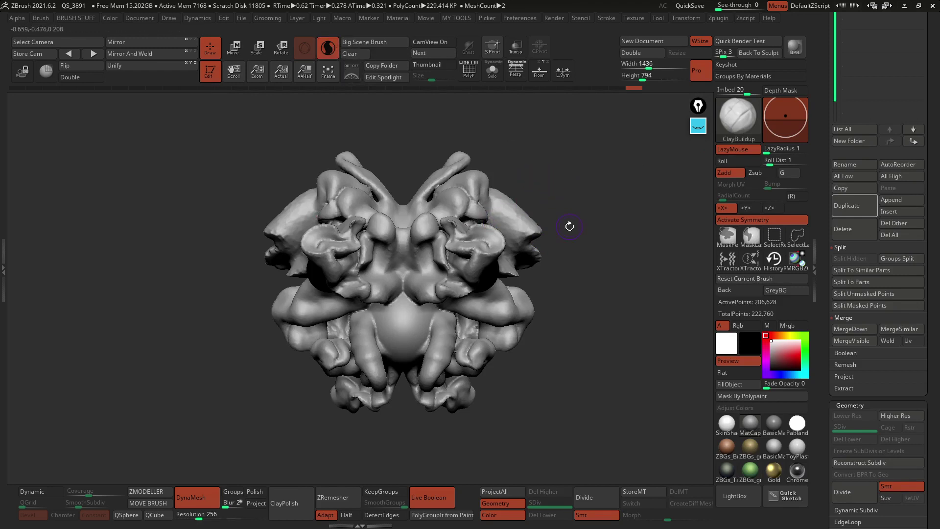
{"action": "key", "text": "space"}
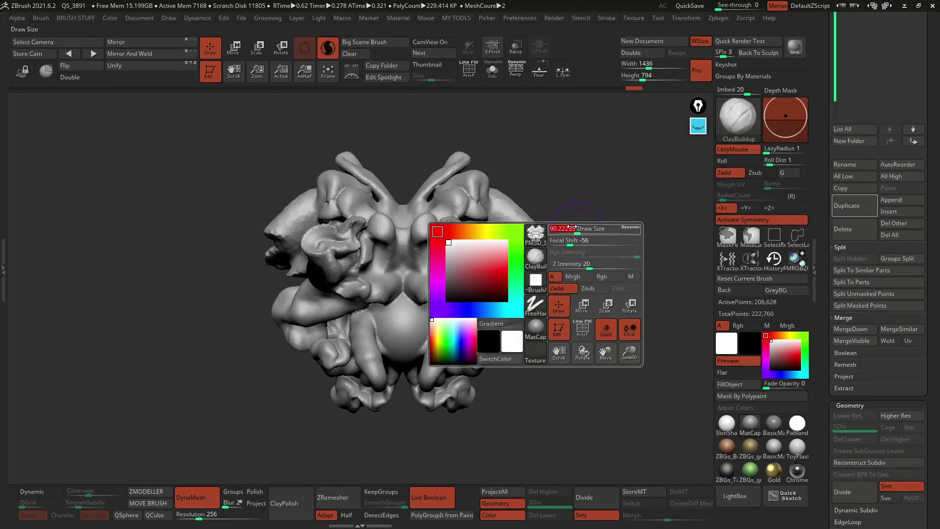
{"action": "key", "text": "space"}
Smooth the jagged edges of the outer flaps, the upper folds and the creases beside the central lobes.
{"action": "mouse_move", "coordinate": [547, 225]}
{"action": "left_mouse_down"}
{"action": "mouse_move", "coordinate": [541, 235]}
{"action": "mouse_move", "coordinate": [592, 218]}
{"action": "left_mouse_up"}
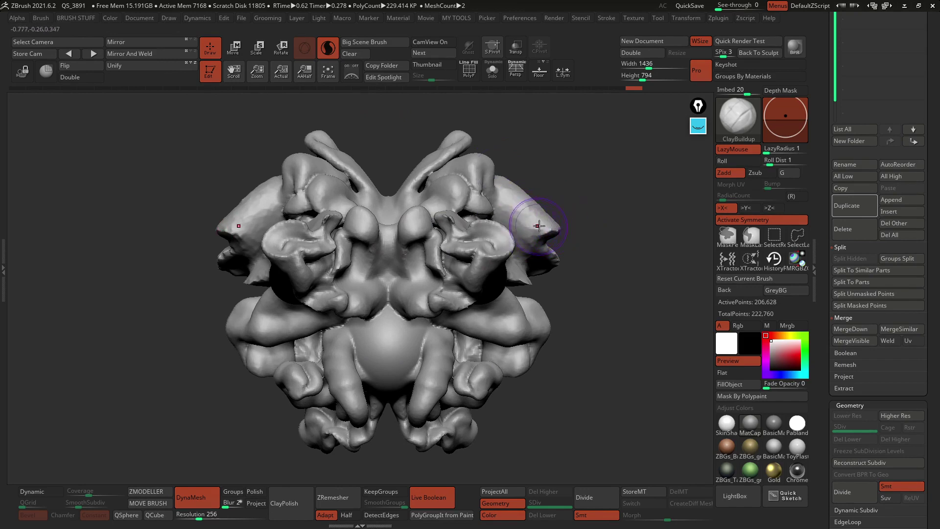
{"action": "key", "text": "shift"}
{"action": "left_click_drag", "start_coordinate": [557, 228], "coordinate": [556, 230], "text": "shift"}
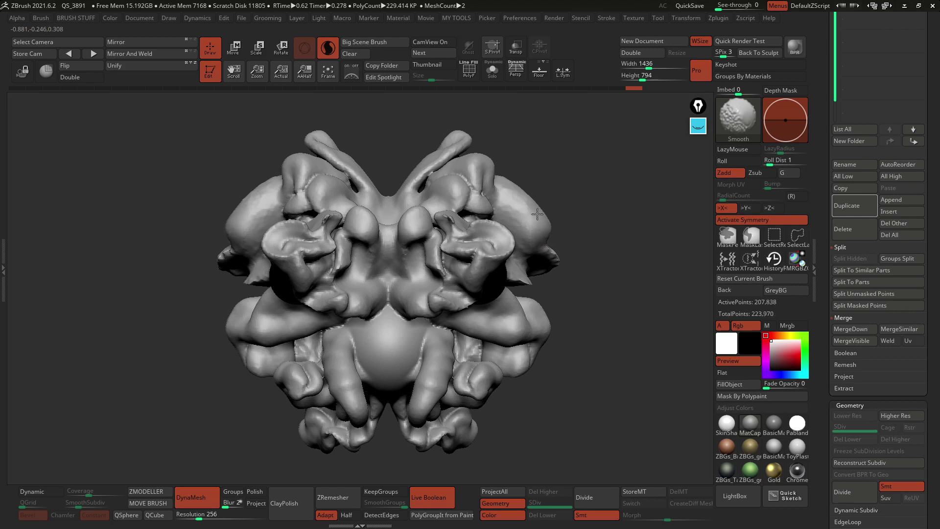
{"action": "left_click_drag", "start_coordinate": [554, 258], "coordinate": [526, 279], "text": "shift"}
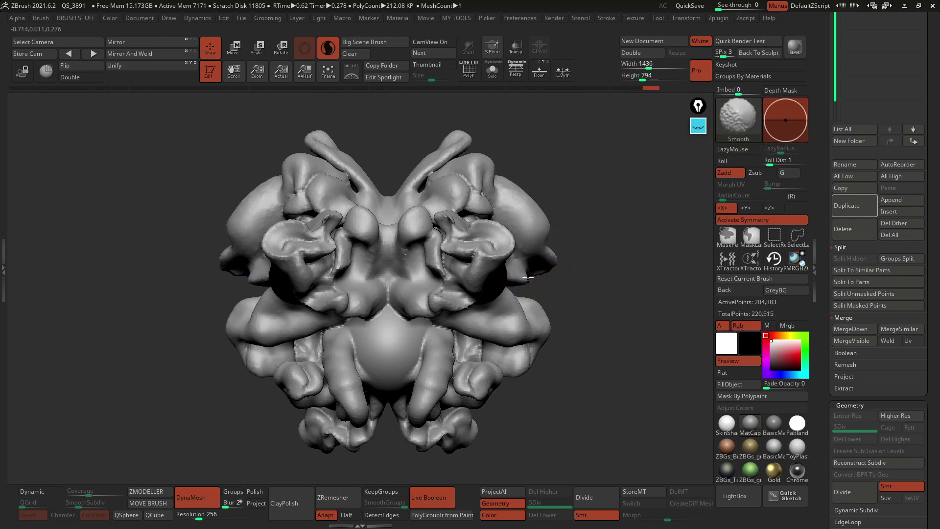
{"action": "left_click_drag", "start_coordinate": [437, 169], "coordinate": [425, 183], "text": "shift"}
{"action": "left_click_drag", "start_coordinate": [450, 311], "coordinate": [437, 320], "text": "shift"}
Build up the lower eyelids beneath the eyes with ClayBuildup and smooth the outer edges of the sockets.
{"action": "right_click_drag", "start_coordinate": [454, 319], "coordinate": [487, 273], "text": "alt"}
{"action": "key", "text": "space"}
{"action": "mouse_move", "coordinate": [481, 274]}
{"action": "left_mouse_down"}
{"action": "mouse_move", "coordinate": [477, 299]}
{"action": "mouse_move", "coordinate": [488, 284]}
{"action": "left_mouse_up"}
{"action": "mouse_move", "coordinate": [527, 258]}
{"action": "right_mouse_down"}
{"action": "mouse_move", "coordinate": [533, 249]}
{"action": "mouse_move", "coordinate": [523, 239]}
{"action": "right_mouse_up"}
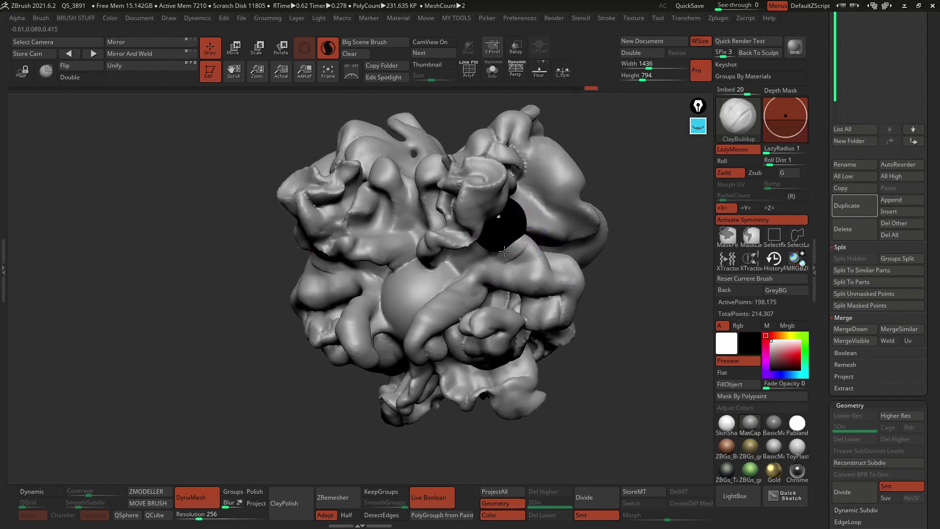
{"action": "left_click_drag", "start_coordinate": [508, 251], "coordinate": [477, 250]}
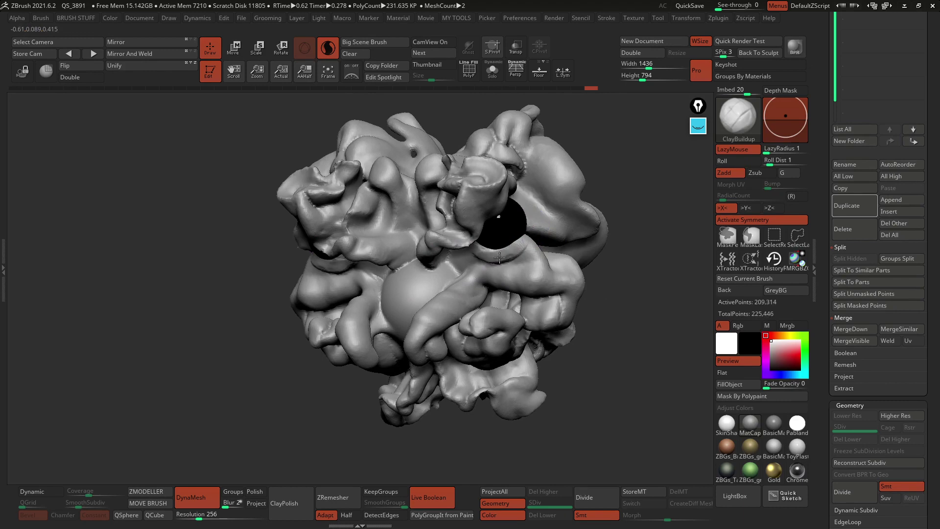
{"action": "right_click_drag", "start_coordinate": [509, 250], "coordinate": [516, 239]}
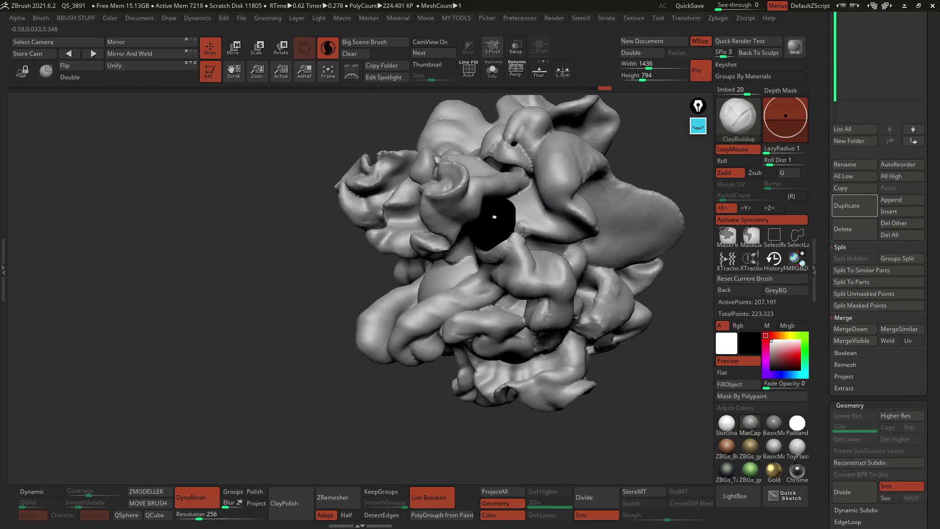
{"action": "mouse_move", "coordinate": [526, 227]}
{"action": "left_mouse_down", "text": "shift"}
{"action": "mouse_move", "coordinate": [516, 189]}
{"action": "mouse_move", "coordinate": [525, 221]}
{"action": "mouse_move", "coordinate": [502, 191]}
{"action": "left_mouse_up", "text": "shift"}
{"action": "mouse_move", "coordinate": [518, 223]}
{"action": "left_mouse_down"}
{"action": "mouse_move", "coordinate": [518, 235]}
{"action": "mouse_move", "coordinate": [521, 212]}
{"action": "mouse_move", "coordinate": [508, 196]}
{"action": "mouse_move", "coordinate": [514, 230]}
{"action": "left_mouse_up"}
{"action": "right_click_drag", "start_coordinate": [515, 223], "coordinate": [537, 192]}
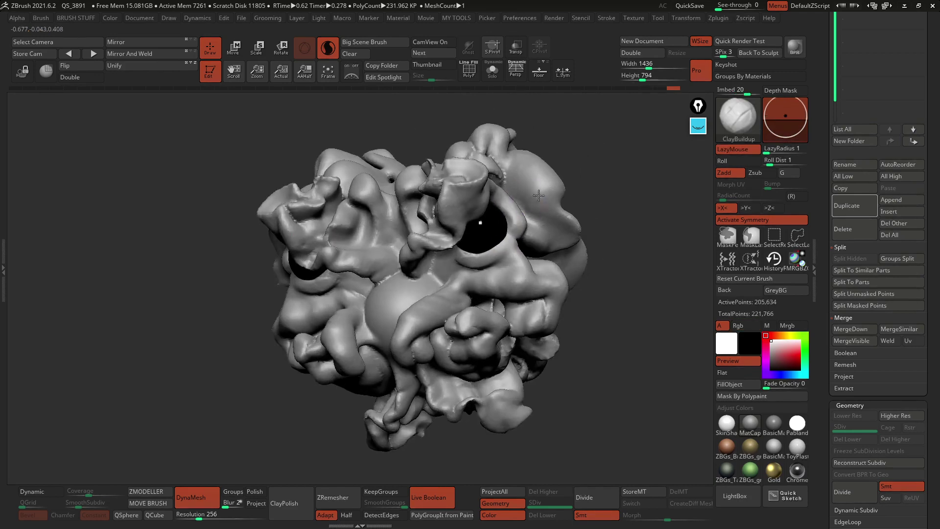
Build clay folds running from the inner eye corners across the upper muzzle.
{"action": "right_click_drag", "start_coordinate": [488, 240], "coordinate": [502, 186]}
{"action": "mouse_move", "coordinate": [445, 262]}
{"action": "left_mouse_down"}
{"action": "mouse_move", "coordinate": [444, 247]}
{"action": "mouse_move", "coordinate": [431, 270]}
{"action": "mouse_move", "coordinate": [457, 252]}
{"action": "left_mouse_up"}
{"action": "right_click_drag", "start_coordinate": [504, 223], "coordinate": [477, 255]}
{"action": "mouse_move", "coordinate": [459, 281]}
{"action": "left_mouse_down"}
{"action": "mouse_move", "coordinate": [414, 283]}
{"action": "mouse_move", "coordinate": [378, 304]}
{"action": "mouse_move", "coordinate": [388, 273]}
{"action": "mouse_move", "coordinate": [396, 284]}
{"action": "mouse_move", "coordinate": [414, 278]}
{"action": "mouse_move", "coordinate": [402, 293]}
{"action": "mouse_move", "coordinate": [415, 293]}
{"action": "left_mouse_up"}
{"action": "right_click_drag", "start_coordinate": [433, 274], "coordinate": [456, 283]}
{"action": "mouse_move", "coordinate": [452, 284]}
{"action": "left_mouse_down"}
{"action": "mouse_move", "coordinate": [392, 300]}
{"action": "mouse_move", "coordinate": [394, 319]}
{"action": "mouse_move", "coordinate": [407, 284]}
{"action": "mouse_move", "coordinate": [380, 300]}
{"action": "left_mouse_up"}
{"action": "right_click_drag", "start_coordinate": [422, 296], "coordinate": [468, 279], "text": "alt"}
{"action": "left_click_drag", "start_coordinate": [450, 289], "coordinate": [442, 297]}
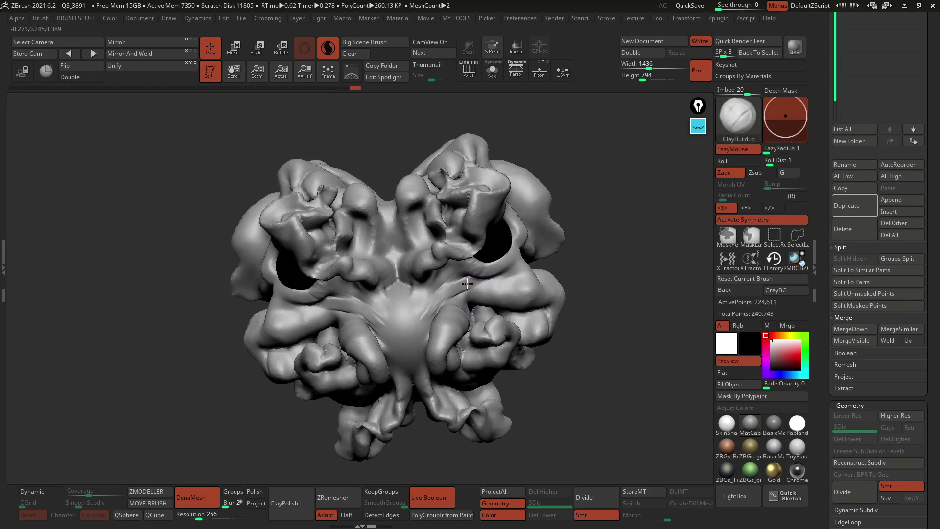
{"action": "mouse_move", "coordinate": [461, 285]}
{"action": "left_mouse_down"}
{"action": "mouse_move", "coordinate": [424, 304]}
{"action": "mouse_move", "coordinate": [515, 260]}
{"action": "mouse_move", "coordinate": [449, 280]}
{"action": "mouse_move", "coordinate": [442, 297]}
{"action": "left_mouse_up"}
Thicken the outer rims of the eye sockets and the area behind them with clay strokes.
{"action": "right_click_drag", "start_coordinate": [507, 243], "coordinate": [455, 242]}
{"action": "right_click_drag", "start_coordinate": [551, 236], "coordinate": [502, 231]}
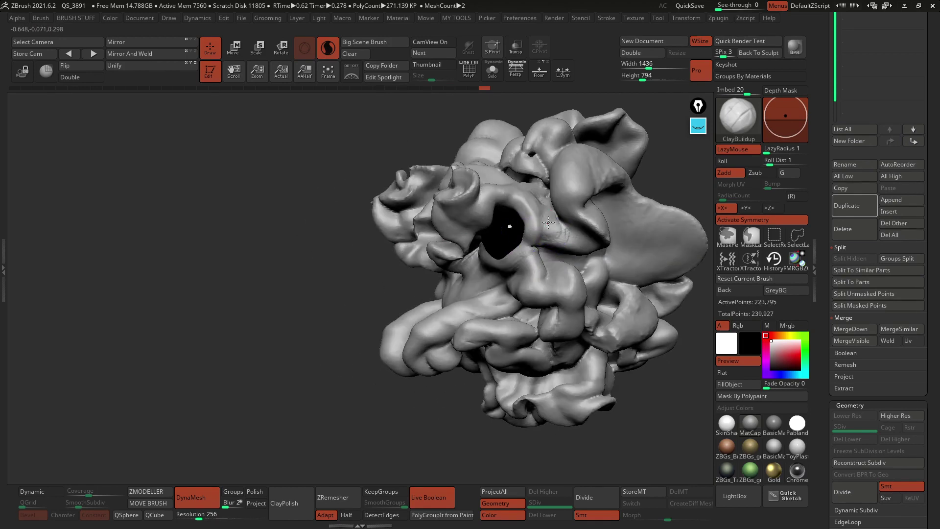
{"action": "left_click_drag", "start_coordinate": [533, 200], "coordinate": [540, 229]}
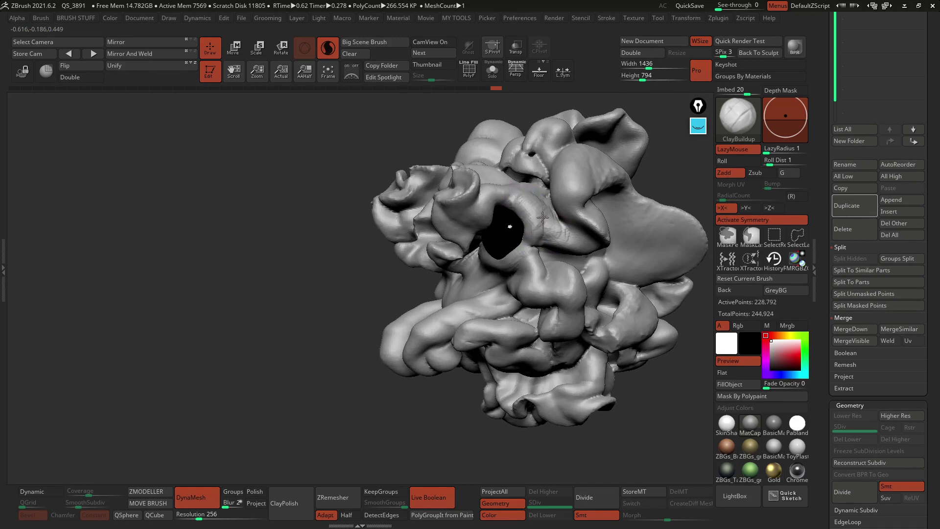
{"action": "left_click_drag", "start_coordinate": [533, 229], "coordinate": [562, 234]}
{"action": "right_click_drag", "start_coordinate": [544, 232], "coordinate": [585, 219]}
{"action": "mouse_move", "coordinate": [499, 265]}
{"action": "right_mouse_down"}
{"action": "mouse_move", "coordinate": [483, 248]}
{"action": "mouse_move", "coordinate": [499, 246]}
{"action": "right_mouse_up"}
Switch to the Move brush, adjust its draw size and reshape the rim and cheek below the eye sockets.
{"action": "key", "text": "b"}
{"action": "key", "text": "m"}
{"action": "key", "text": "v"}
{"action": "right_click", "coordinate": [516, 278]}
{"action": "key", "text": "space"}
{"action": "key", "text": "2"}
{"action": "key", "text": "1"}
{"action": "mouse_move", "coordinate": [517, 242]}
{"action": "left_mouse_down"}
{"action": "mouse_move", "coordinate": [503, 234]}
{"action": "mouse_move", "coordinate": [484, 269]}
{"action": "left_mouse_up"}
{"action": "key", "text": "1"}
{"action": "right_click_drag", "start_coordinate": [492, 270], "coordinate": [541, 260], "text": "shift"}
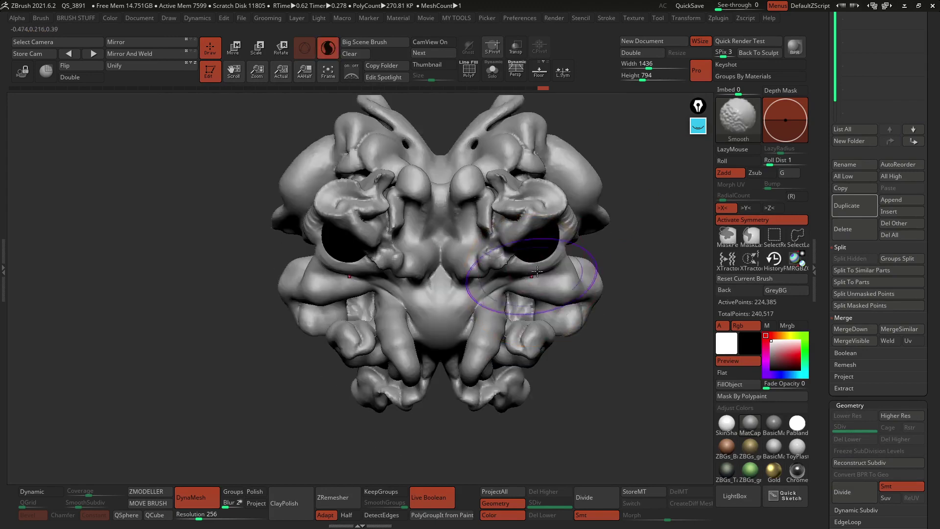
Reshape the upper crests, forehead lobes and brow above the eyes with the Move brush.
{"action": "mouse_move", "coordinate": [487, 184]}
{"action": "left_mouse_down"}
{"action": "mouse_move", "coordinate": [494, 192]}
{"action": "mouse_move", "coordinate": [504, 176]}
{"action": "mouse_move", "coordinate": [489, 196]}
{"action": "mouse_move", "coordinate": [485, 181]}
{"action": "mouse_move", "coordinate": [524, 166]}
{"action": "mouse_move", "coordinate": [489, 127]}
{"action": "mouse_move", "coordinate": [499, 120]}
{"action": "left_mouse_up"}
{"action": "right_click_drag", "start_coordinate": [486, 142], "coordinate": [482, 169], "text": "alt"}
{"action": "left_click_drag", "start_coordinate": [482, 200], "coordinate": [478, 184]}
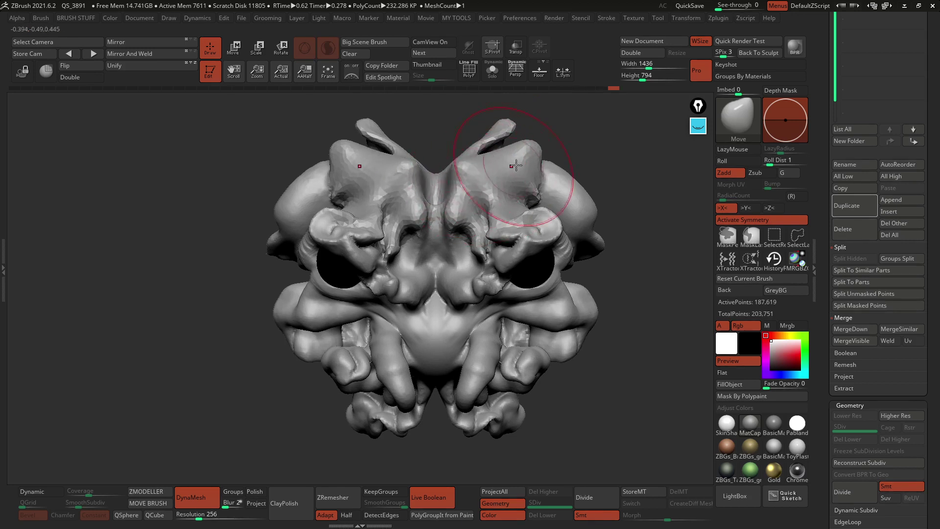
{"action": "left_click_drag", "start_coordinate": [530, 191], "coordinate": [494, 253]}
{"action": "right_click_drag", "start_coordinate": [592, 247], "coordinate": [541, 237]}
{"action": "left_click_drag", "start_coordinate": [537, 244], "coordinate": [547, 234]}
{"action": "mouse_move", "coordinate": [559, 235]}
{"action": "right_mouse_down", "text": "alt"}
{"action": "mouse_move", "coordinate": [513, 223]}
{"action": "mouse_move", "coordinate": [476, 228]}
{"action": "right_mouse_up", "text": "alt"}
Pull the lower front lobes forward into tusks and smooth the folds behind the eyes.
{"action": "left_click_drag", "start_coordinate": [440, 365], "coordinate": [399, 348]}
{"action": "left_click_drag", "start_coordinate": [486, 389], "coordinate": [480, 404]}
{"action": "right_click_drag", "start_coordinate": [528, 324], "coordinate": [429, 318], "text": "alt"}
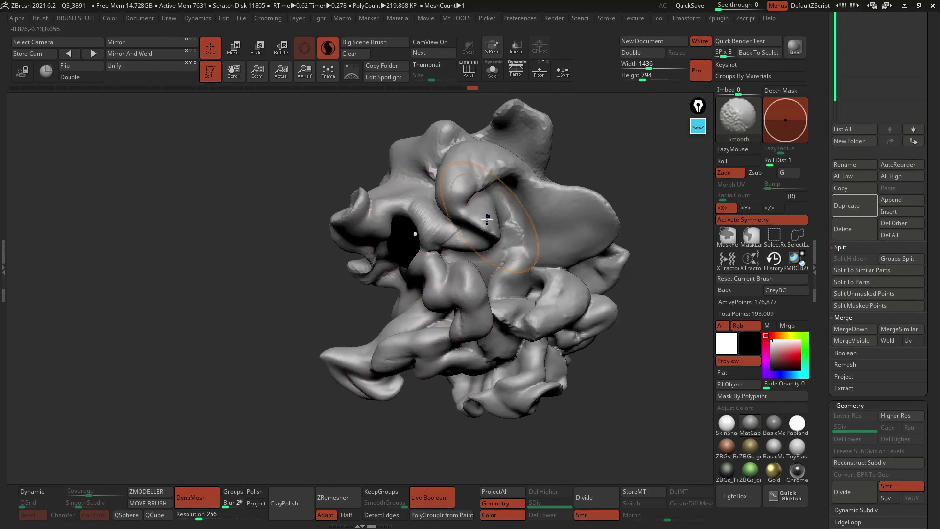
{"action": "left_click_drag", "start_coordinate": [511, 225], "coordinate": [496, 222], "text": "shift"}
{"action": "right_click_drag", "start_coordinate": [516, 224], "coordinate": [560, 254], "text": "shift"}
{"action": "left_click_drag", "start_coordinate": [487, 293], "coordinate": [478, 297]}
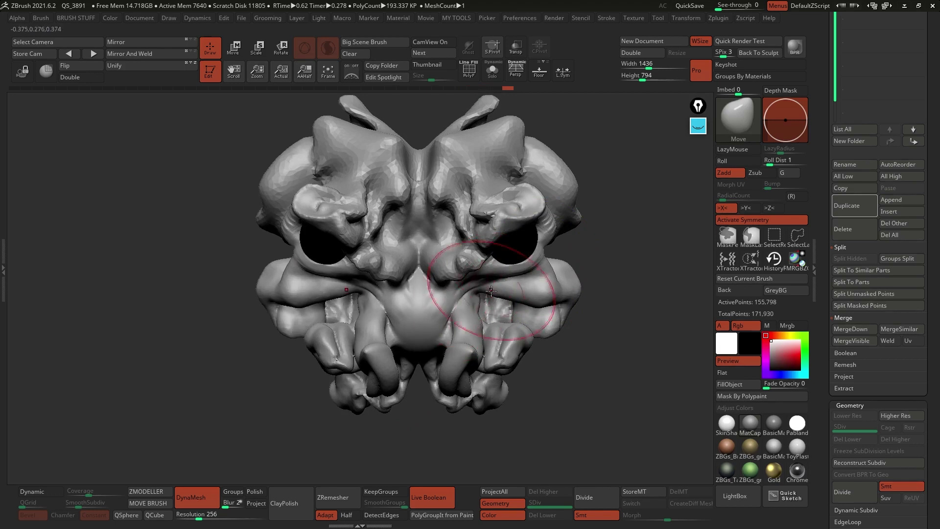
Reduce the Move brush size and draw the tusk tips upward into curved points.
{"action": "right_click_drag", "start_coordinate": [568, 318], "coordinate": [512, 342]}
{"action": "left_click_drag", "start_coordinate": [519, 343], "coordinate": [532, 343]}
{"action": "key", "text": "space"}
{"action": "left_click_drag", "start_coordinate": [574, 316], "coordinate": [562, 327]}
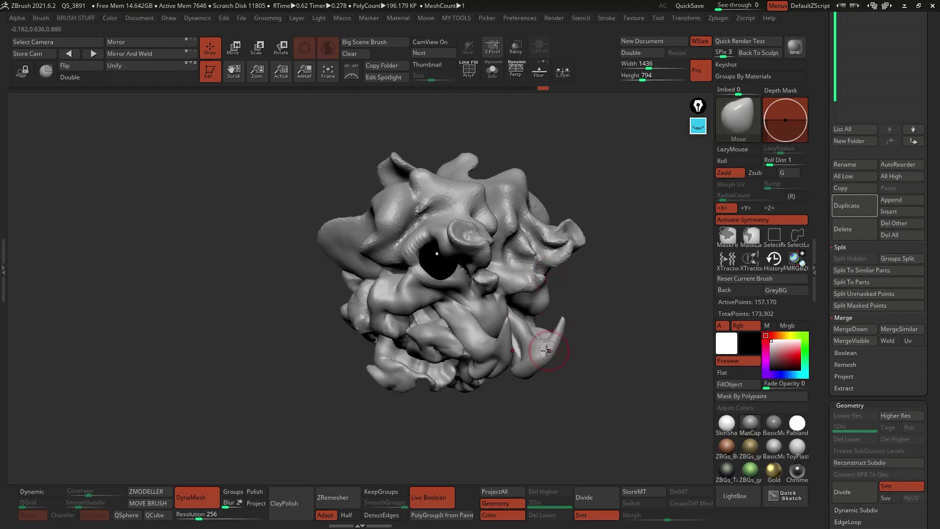
{"action": "right_click_drag", "start_coordinate": [572, 302], "coordinate": [514, 350]}
Smooth the lumpy lower cheek and jaw lobes beside the tusks into rounded forms, undoing unwanted strokes.
{"action": "key", "text": "space"}
{"action": "mouse_move", "coordinate": [552, 324]}
{"action": "right_mouse_down"}
{"action": "mouse_move", "coordinate": [520, 314]}
{"action": "mouse_move", "coordinate": [511, 326]}
{"action": "right_mouse_up"}
{"action": "mouse_move", "coordinate": [512, 332]}
{"action": "left_mouse_down", "text": "shift"}
{"action": "mouse_move", "coordinate": [515, 348]}
{"action": "mouse_move", "coordinate": [509, 340]}
{"action": "left_mouse_up", "text": "shift"}
{"action": "right_click_drag", "start_coordinate": [509, 338], "coordinate": [508, 321], "text": "shift"}
{"action": "left_click_drag", "start_coordinate": [508, 319], "coordinate": [510, 320], "text": "shift"}
{"action": "key", "text": "ctrl+z"}
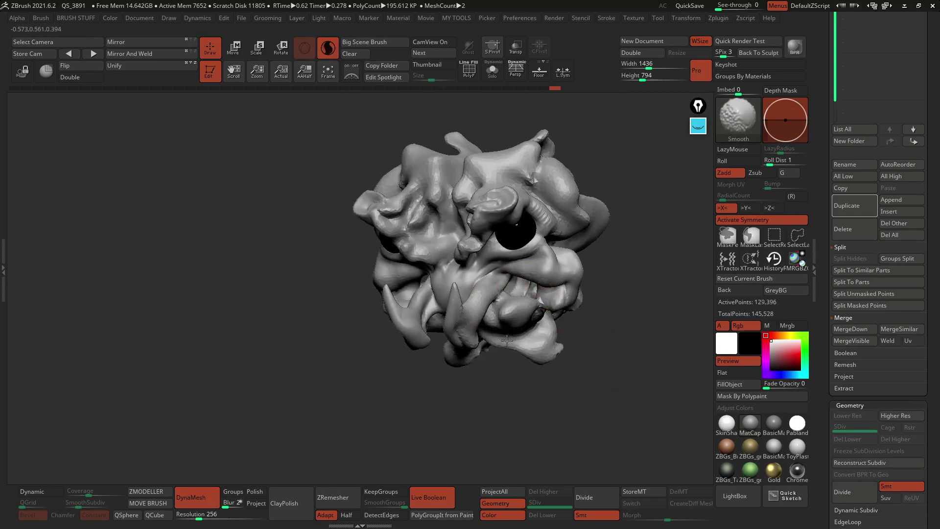
{"action": "key", "text": "ctrl+z"}
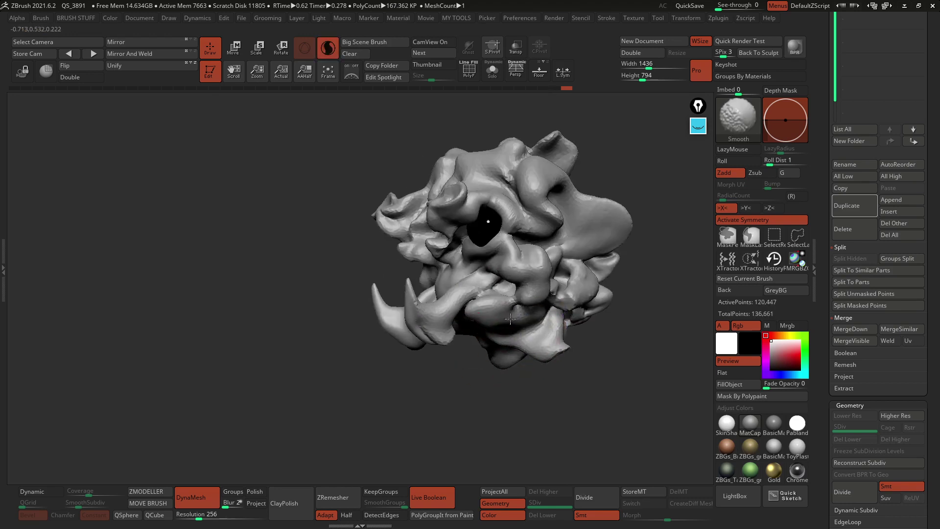
{"action": "mouse_move", "coordinate": [513, 316]}
{"action": "left_mouse_down", "text": "shift"}
{"action": "mouse_move", "coordinate": [504, 284]}
{"action": "mouse_move", "coordinate": [534, 299]}
{"action": "left_mouse_up", "text": "shift"}
{"action": "right_click_drag", "start_coordinate": [504, 286], "coordinate": [552, 286]}
{"action": "left_click_drag", "start_coordinate": [535, 297], "coordinate": [526, 294]}
{"action": "mouse_move", "coordinate": [526, 290]}
{"action": "right_mouse_down"}
{"action": "mouse_move", "coordinate": [546, 270]}
{"action": "mouse_move", "coordinate": [543, 283]}
{"action": "right_mouse_up"}
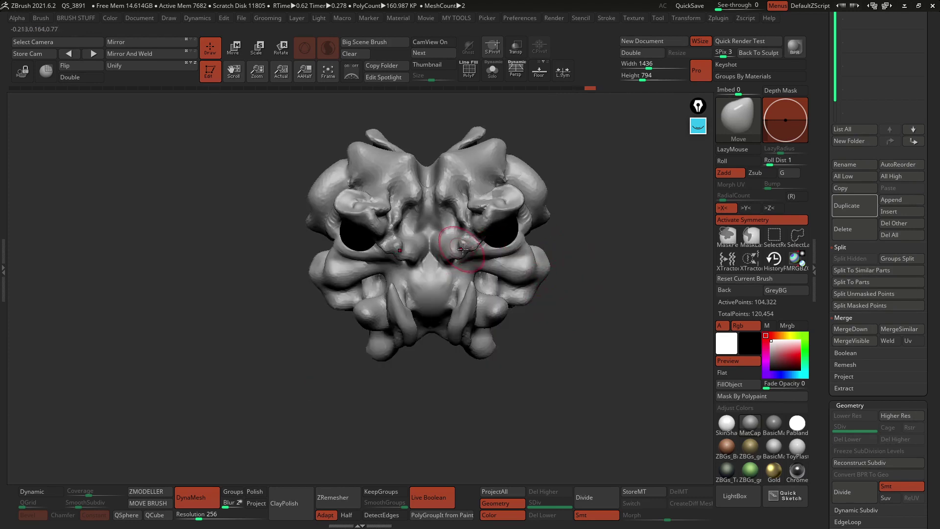
Pull the lobes beside the nose downward into pointed upper fangs.
{"action": "left_click_drag", "start_coordinate": [461, 275], "coordinate": [458, 278]}
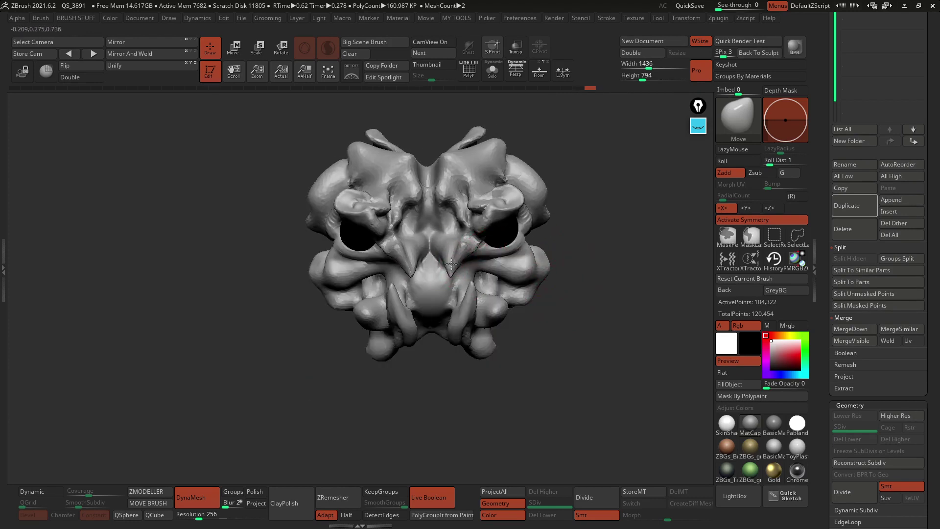
{"action": "mouse_move", "coordinate": [451, 264]}
{"action": "right_mouse_down"}
{"action": "mouse_move", "coordinate": [487, 245]}
{"action": "mouse_move", "coordinate": [473, 260]}
{"action": "right_mouse_up"}
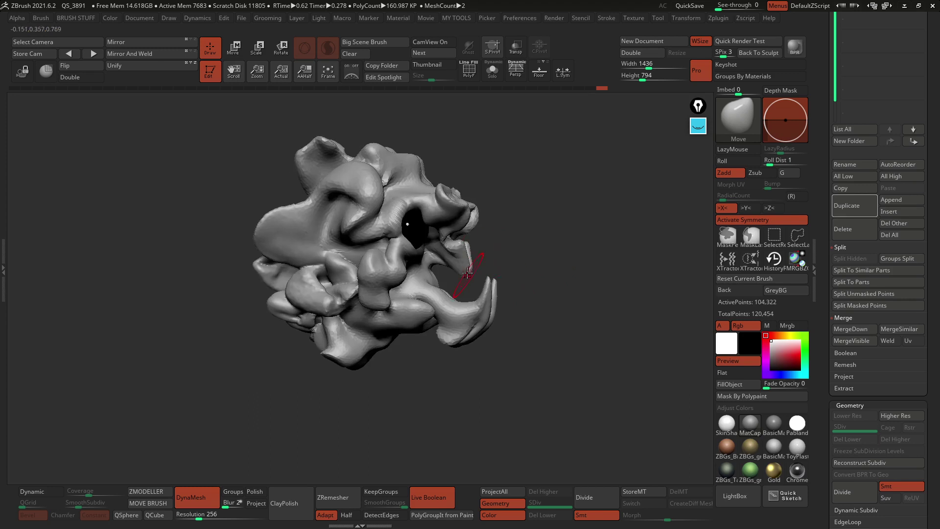
{"action": "left_click_drag", "start_coordinate": [465, 271], "coordinate": [466, 284], "text": "ctrl"}
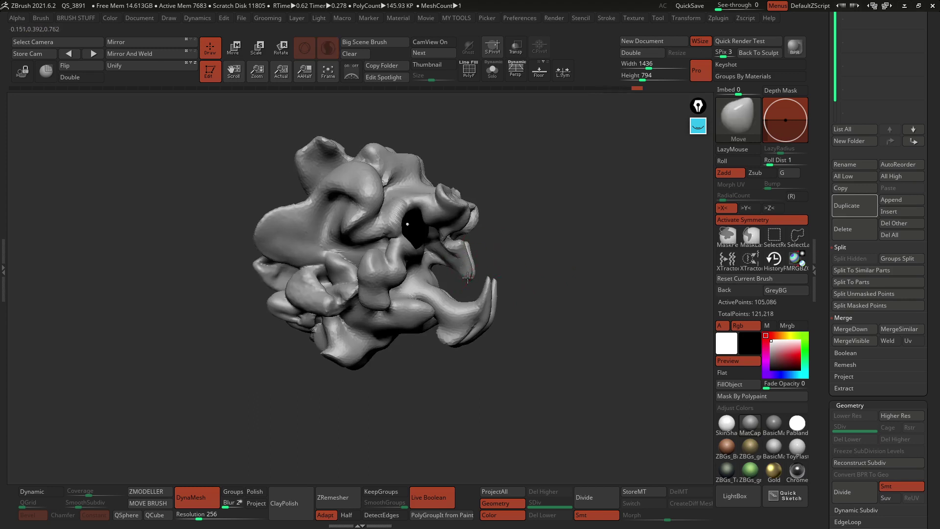
Smooth the upper crest, the area beside the nose and the ridges behind the eyes.
{"action": "right_click_drag", "start_coordinate": [513, 224], "coordinate": [507, 239], "text": "ctrl"}
{"action": "left_click_drag", "start_coordinate": [316, 122], "coordinate": [294, 128], "text": "shift"}
{"action": "mouse_move", "coordinate": [362, 159]}
{"action": "right_mouse_down"}
{"action": "mouse_move", "coordinate": [535, 198]}
{"action": "mouse_move", "coordinate": [549, 247]}
{"action": "mouse_move", "coordinate": [542, 269]}
{"action": "right_mouse_up"}
{"action": "left_click_drag", "start_coordinate": [473, 238], "coordinate": [460, 248], "text": "shift"}
{"action": "right_click_drag", "start_coordinate": [489, 228], "coordinate": [425, 229]}
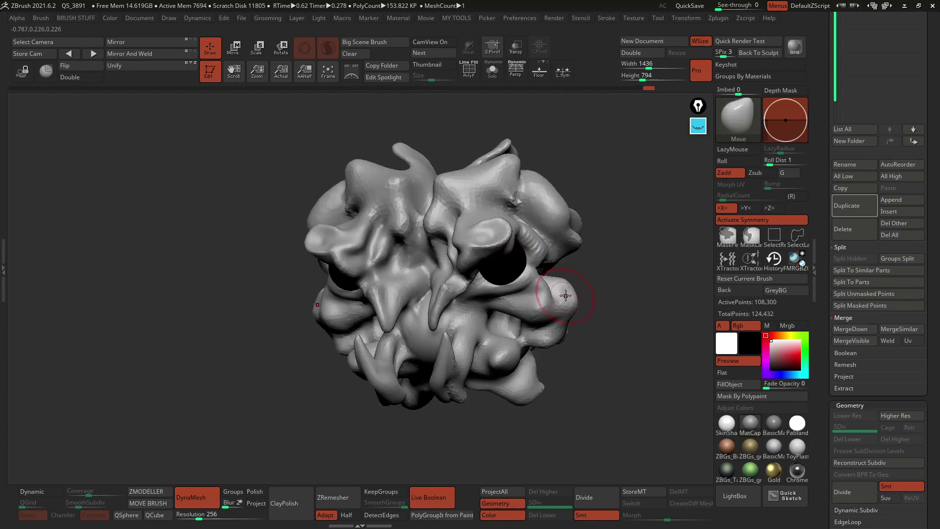
{"action": "right_click_drag", "start_coordinate": [568, 294], "coordinate": [557, 302]}
{"action": "mouse_move", "coordinate": [525, 230]}
{"action": "left_mouse_down", "text": "shift"}
{"action": "mouse_move", "coordinate": [540, 252]}
{"action": "mouse_move", "coordinate": [532, 239]}
{"action": "left_mouse_up", "text": "shift"}
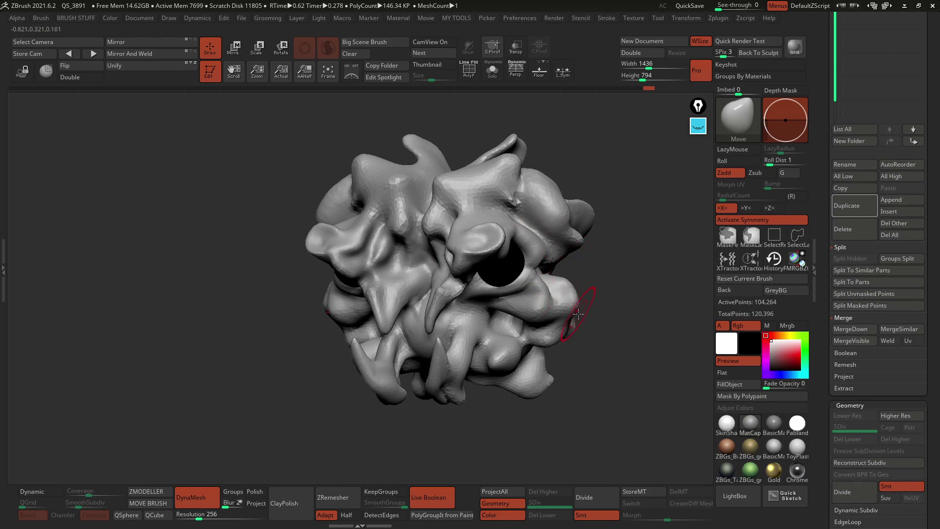
Switch to the Inflat brush, adjust its draw size and thicken the outer cheeks and side flaps.
{"action": "key", "text": "b"}
{"action": "key", "text": "i"}
{"action": "key", "text": "n"}
{"action": "key", "text": "space"}
{"action": "left_click_drag", "start_coordinate": [575, 307], "coordinate": [598, 305]}
{"action": "right_click_drag", "start_coordinate": [604, 251], "coordinate": [543, 282]}
{"action": "key", "text": "space"}
{"action": "left_click_drag", "start_coordinate": [596, 239], "coordinate": [592, 239]}
{"action": "right_click_drag", "start_coordinate": [598, 215], "coordinate": [581, 220]}
{"action": "right_click_drag", "start_coordinate": [558, 182], "coordinate": [532, 202]}
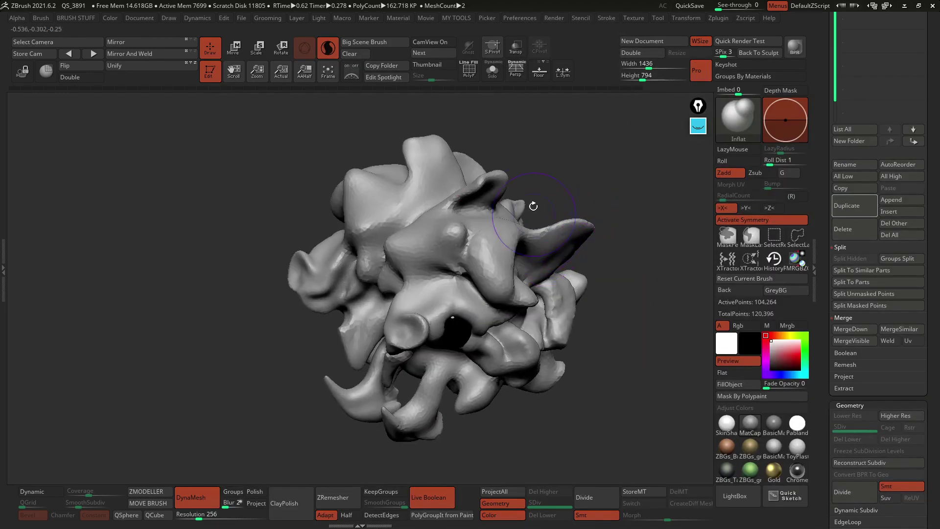
Inflate the thin crests on top of the head and the tusk area, smoothing the crest surfaces.
{"action": "mouse_move", "coordinate": [489, 226]}
{"action": "left_mouse_down"}
{"action": "mouse_move", "coordinate": [482, 205]}
{"action": "mouse_move", "coordinate": [467, 206]}
{"action": "mouse_move", "coordinate": [499, 201]}
{"action": "mouse_move", "coordinate": [486, 195]}
{"action": "mouse_move", "coordinate": [474, 206]}
{"action": "mouse_move", "coordinate": [490, 183]}
{"action": "mouse_move", "coordinate": [450, 213]}
{"action": "mouse_move", "coordinate": [480, 184]}
{"action": "left_mouse_up"}
{"action": "right_click_drag", "start_coordinate": [544, 177], "coordinate": [587, 163]}
{"action": "left_click_drag", "start_coordinate": [470, 182], "coordinate": [479, 191], "text": "shift"}
{"action": "mouse_move", "coordinate": [409, 219]}
{"action": "left_mouse_down"}
{"action": "mouse_move", "coordinate": [403, 247]}
{"action": "mouse_move", "coordinate": [407, 224]}
{"action": "left_mouse_up"}
{"action": "mouse_move", "coordinate": [455, 267]}
{"action": "right_mouse_down", "text": "shift"}
{"action": "mouse_move", "coordinate": [478, 236]}
{"action": "mouse_move", "coordinate": [492, 245]}
{"action": "right_mouse_up", "text": "shift"}
{"action": "mouse_move", "coordinate": [458, 333]}
{"action": "left_mouse_down"}
{"action": "mouse_move", "coordinate": [453, 315]}
{"action": "mouse_move", "coordinate": [425, 331]}
{"action": "left_mouse_up"}
{"action": "right_click_drag", "start_coordinate": [537, 299], "coordinate": [502, 307]}
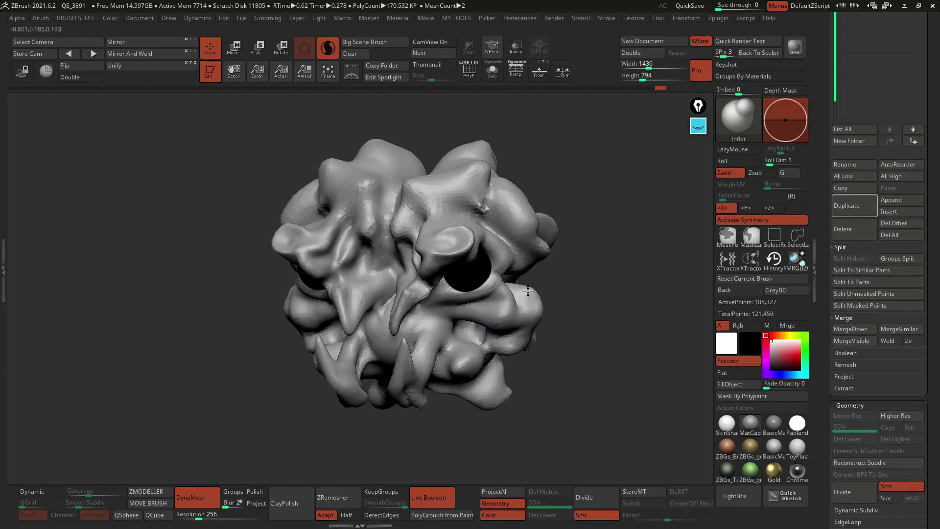
Inflate and smooth the outer cheeks behind the eyes, and remesh the head with DynaMesh at resolution 256.
{"action": "left_click_drag", "start_coordinate": [518, 297], "coordinate": [522, 303]}
{"action": "right_click_drag", "start_coordinate": [526, 296], "coordinate": [443, 283]}
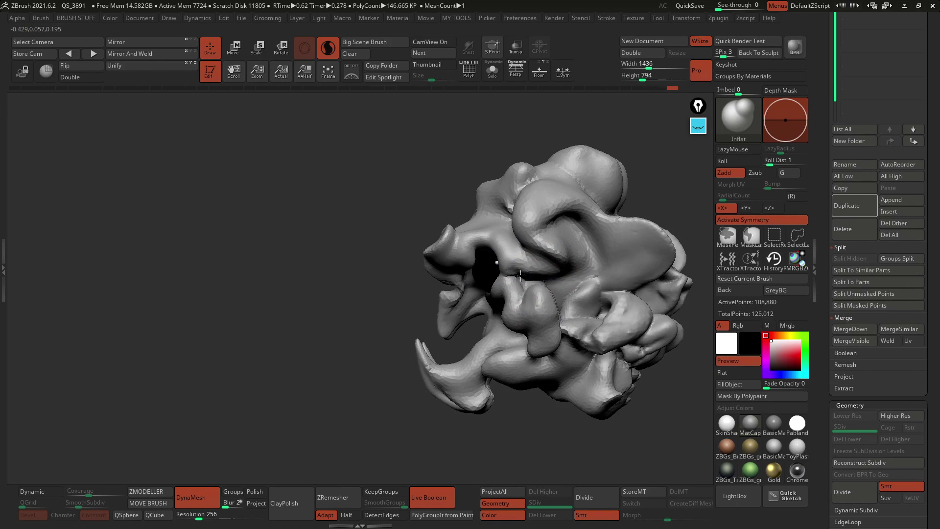
{"action": "mouse_move", "coordinate": [522, 279]}
{"action": "left_mouse_down", "text": "shift"}
{"action": "mouse_move", "coordinate": [578, 282]}
{"action": "mouse_move", "coordinate": [558, 281]}
{"action": "left_mouse_up", "text": "shift"}
{"action": "right_click_drag", "start_coordinate": [544, 281], "coordinate": [578, 278]}
{"action": "mouse_move", "coordinate": [578, 277]}
{"action": "right_mouse_down", "text": "alt"}
{"action": "mouse_move", "coordinate": [517, 255]}
{"action": "mouse_move", "coordinate": [481, 266]}
{"action": "right_mouse_up", "text": "alt"}
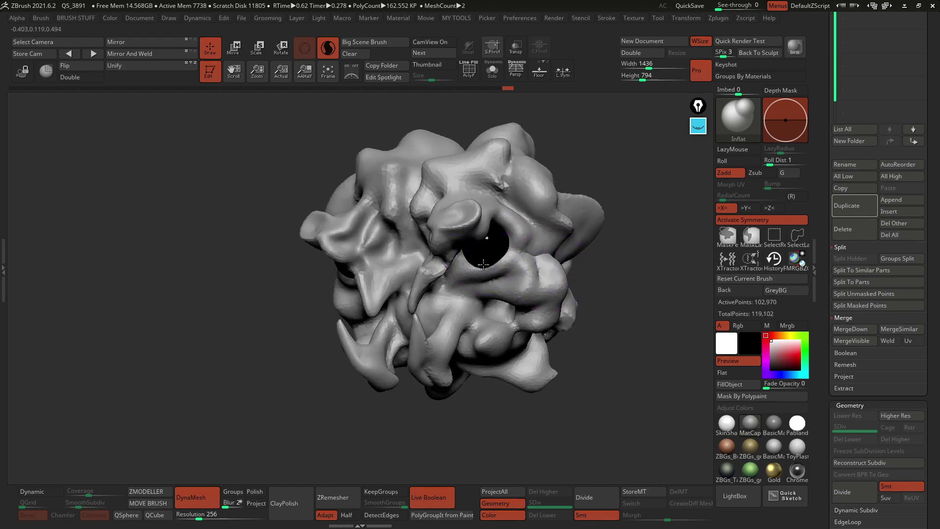
{"action": "left_click_drag", "start_coordinate": [497, 253], "coordinate": [584, 339], "text": "shift"}
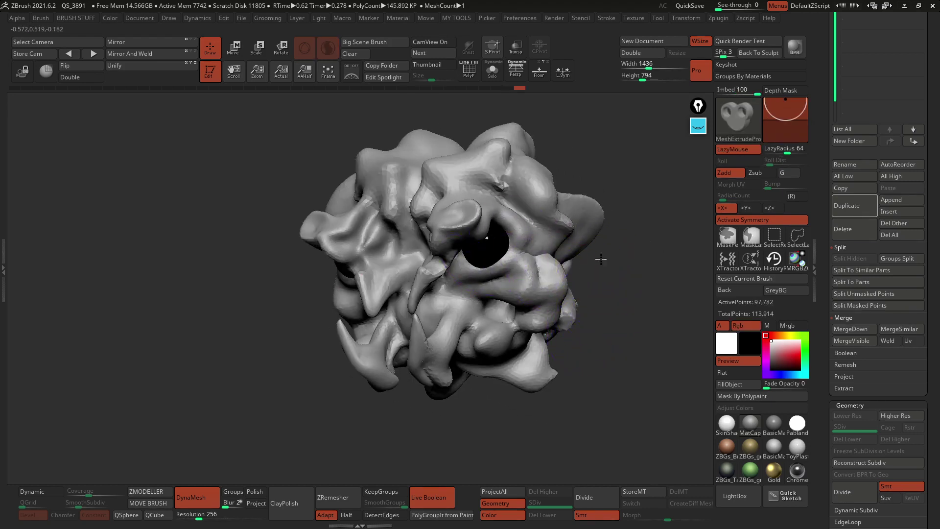
{"action": "left_click_drag", "start_coordinate": [615, 298], "coordinate": [623, 277], "text": "ctrl"}
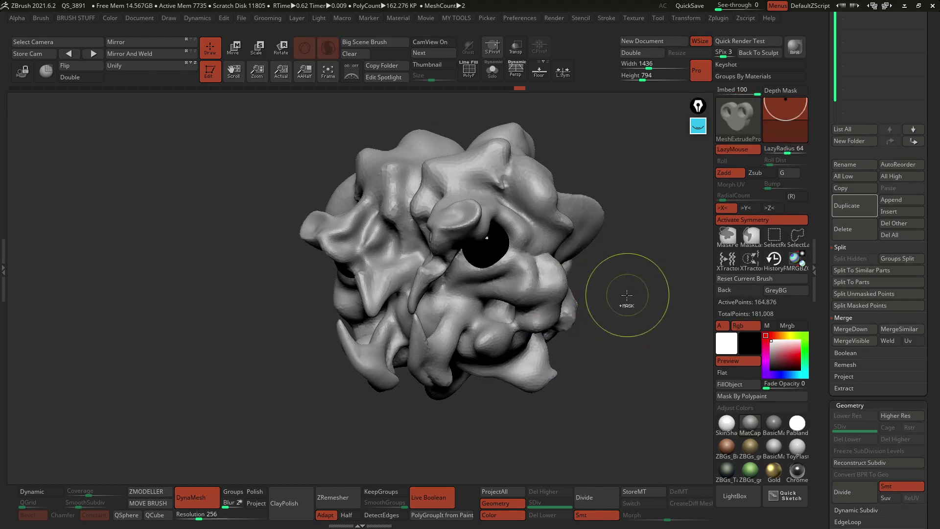
Switch to the DamStandard brush, adjust its draw size and turn off Sculptris Pro.
{"action": "left_click_drag", "start_coordinate": [518, 290], "coordinate": [531, 288]}
{"action": "key", "text": "b"}
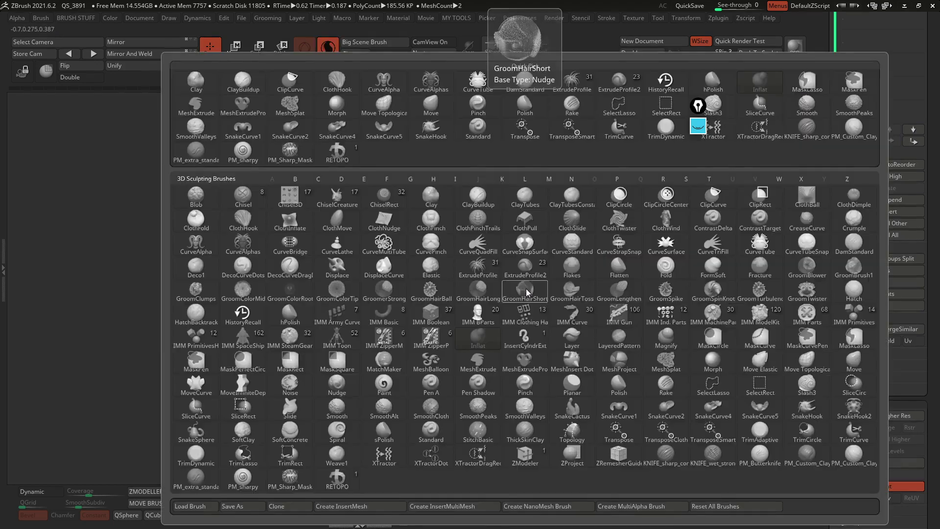
{"action": "key", "text": "d"}
{"action": "key", "text": "s"}
{"action": "key", "text": "space"}
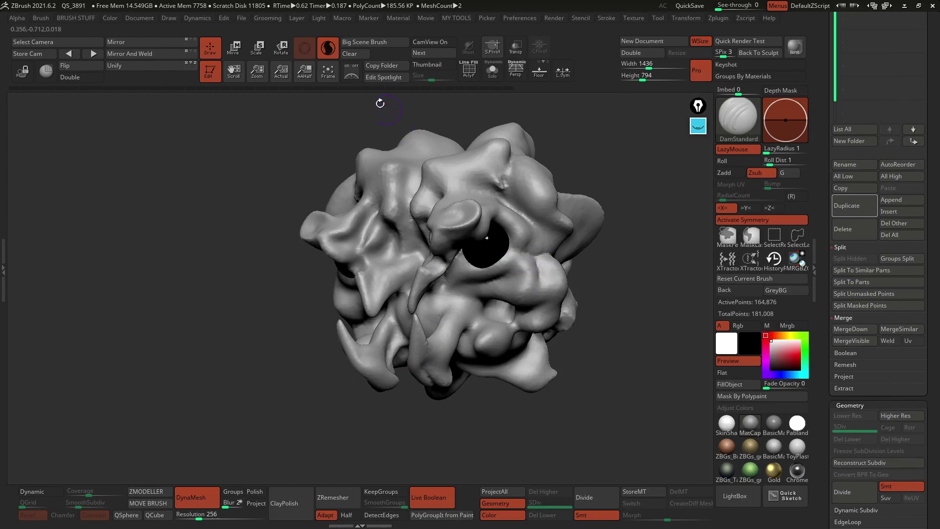
{"action": "left_click", "coordinate": [329, 48]}
Carve creases along the lower eyelids, down the cheeks and around the upper fangs with DamStandard.
{"action": "mouse_move", "coordinate": [529, 227]}
{"action": "right_mouse_down", "text": "alt"}
{"action": "mouse_move", "coordinate": [482, 235]}
{"action": "mouse_move", "coordinate": [484, 260]}
{"action": "right_mouse_up", "text": "alt"}
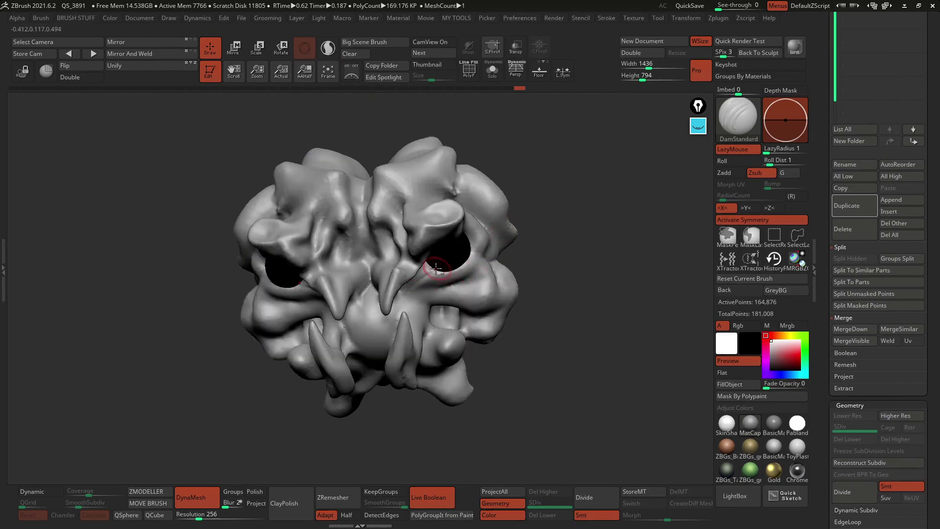
{"action": "left_click_drag", "start_coordinate": [465, 257], "coordinate": [434, 270]}
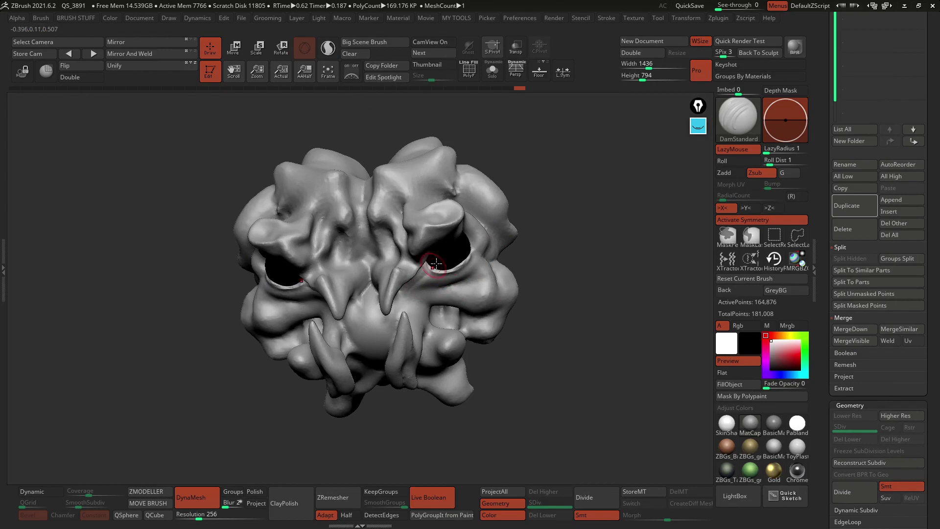
{"action": "mouse_move", "coordinate": [449, 274]}
{"action": "left_mouse_down"}
{"action": "mouse_move", "coordinate": [422, 290]}
{"action": "mouse_move", "coordinate": [423, 320]}
{"action": "left_mouse_up"}
{"action": "left_click_drag", "start_coordinate": [411, 270], "coordinate": [400, 255]}
Carve creases into the nose bridge, the muzzle between the fangs and the brow folds.
{"action": "right_click_drag", "start_coordinate": [375, 240], "coordinate": [395, 237]}
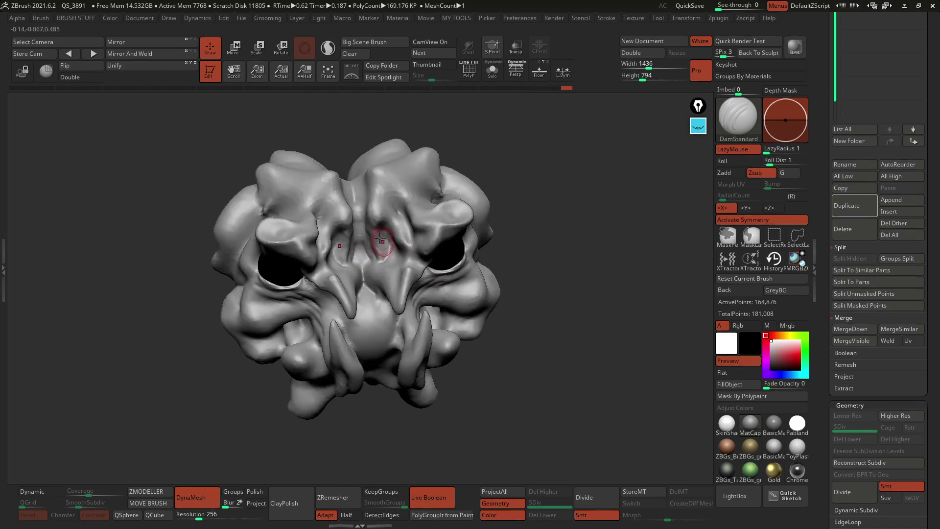
{"action": "left_click_drag", "start_coordinate": [382, 299], "coordinate": [380, 322]}
{"action": "right_click_drag", "start_coordinate": [383, 318], "coordinate": [400, 270]}
{"action": "left_click_drag", "start_coordinate": [405, 263], "coordinate": [400, 285]}
{"action": "mouse_move", "coordinate": [430, 262]}
{"action": "right_mouse_down"}
{"action": "mouse_move", "coordinate": [437, 306]}
{"action": "mouse_move", "coordinate": [410, 294]}
{"action": "mouse_move", "coordinate": [422, 296]}
{"action": "right_mouse_up"}
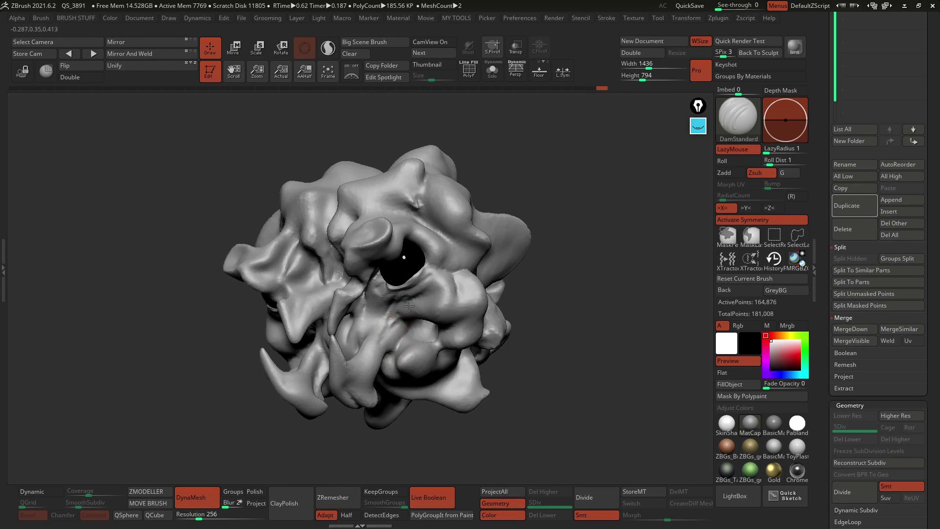
{"action": "mouse_move", "coordinate": [414, 300]}
{"action": "right_mouse_down"}
{"action": "mouse_move", "coordinate": [420, 267]}
{"action": "mouse_move", "coordinate": [451, 244]}
{"action": "right_mouse_up"}
{"action": "left_click_drag", "start_coordinate": [388, 216], "coordinate": [402, 238]}
Carve long grooves from the cheek along the jaw to the base of the tusk.
{"action": "right_click_drag", "start_coordinate": [365, 356], "coordinate": [519, 312]}
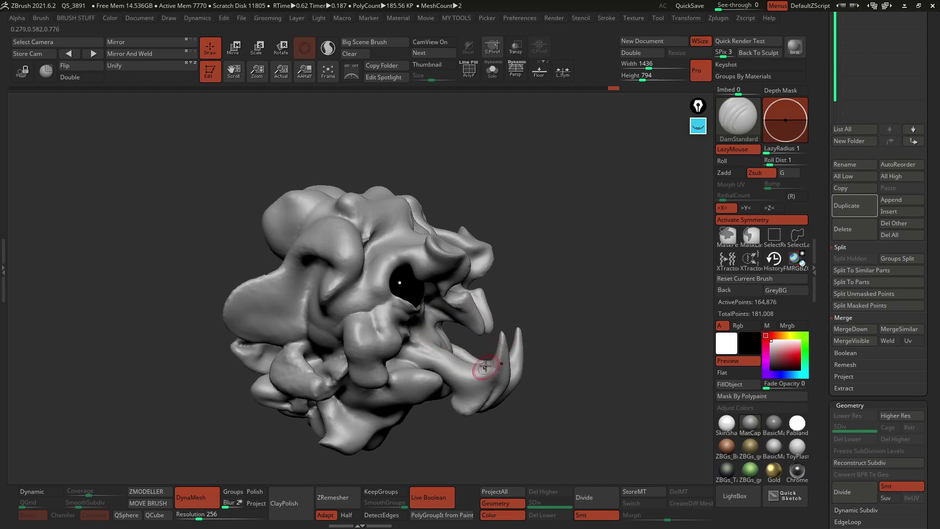
{"action": "mouse_move", "coordinate": [413, 360]}
{"action": "right_mouse_down"}
{"action": "mouse_move", "coordinate": [460, 346]}
{"action": "mouse_move", "coordinate": [441, 309]}
{"action": "mouse_move", "coordinate": [410, 324]}
{"action": "right_mouse_up"}
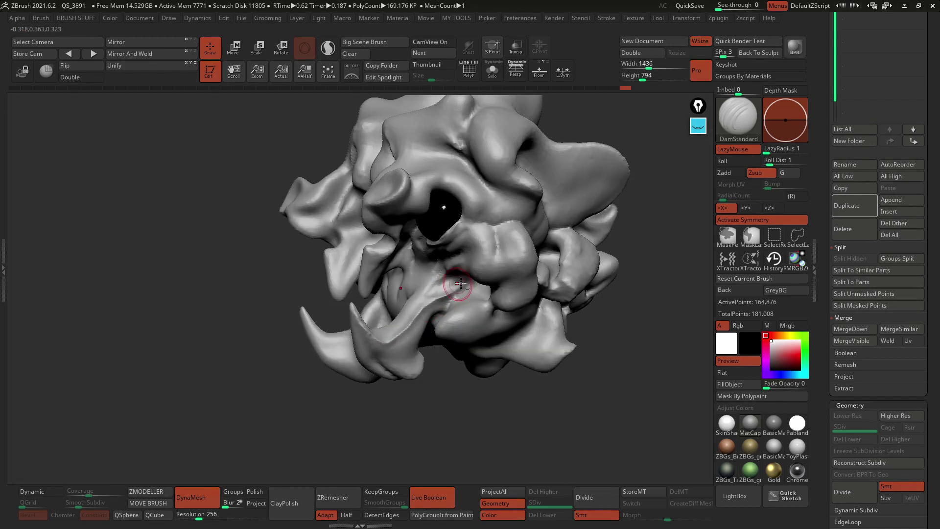
{"action": "left_click_drag", "start_coordinate": [460, 283], "coordinate": [382, 335]}
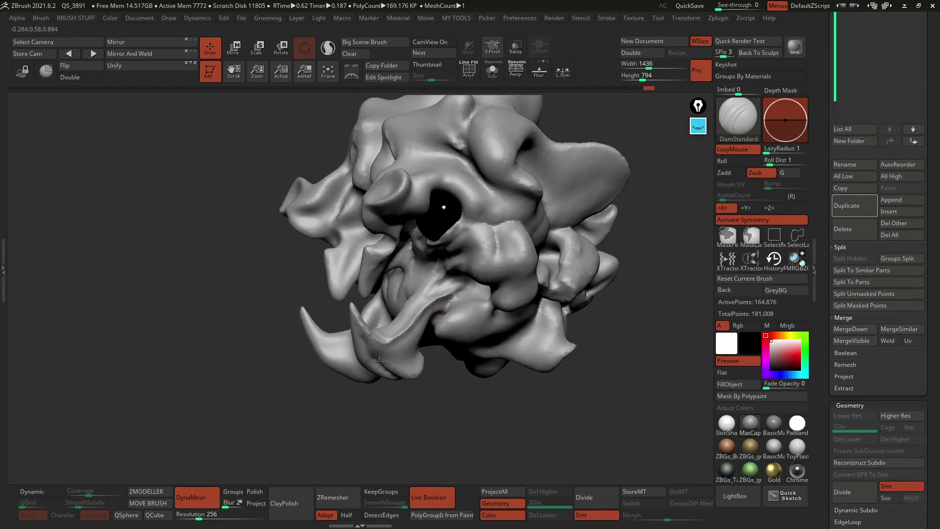
Carve another crease across the side of the muzzle next to the tusk with DamStandard.
{"action": "right_click_drag", "start_coordinate": [483, 273], "coordinate": [504, 257]}
{"action": "left_click_drag", "start_coordinate": [422, 279], "coordinate": [404, 298]}
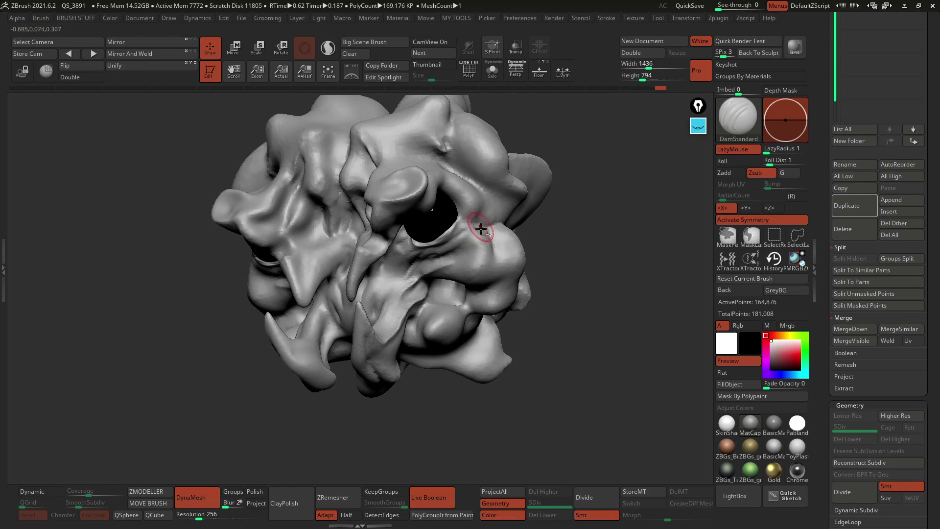
Switch to the ClayBuildup brush, then build up and smooth the area beside the eye socket and the brow folds.
{"action": "key", "text": "b"}
{"action": "key", "text": "c"}
{"action": "key", "text": "b"}
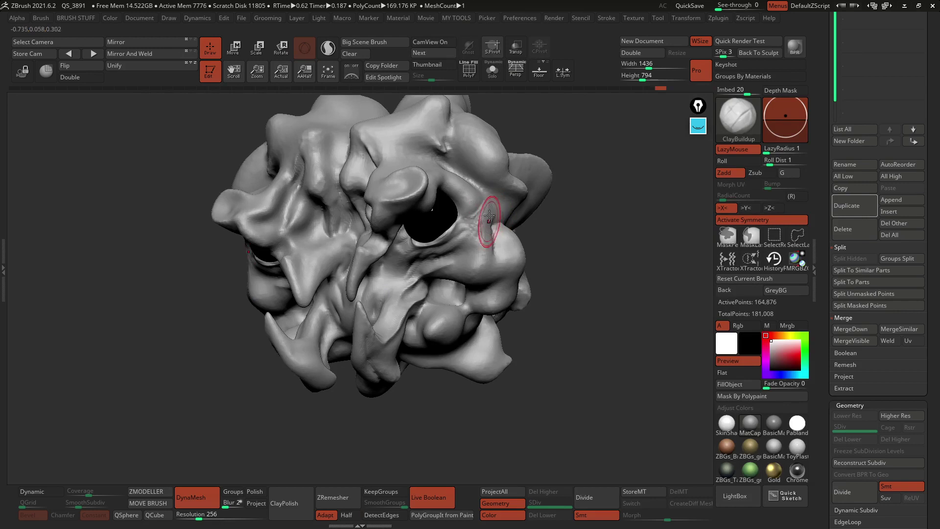
{"action": "left_click_drag", "start_coordinate": [491, 205], "coordinate": [490, 246], "text": "shift"}
{"action": "right_click_drag", "start_coordinate": [488, 218], "coordinate": [517, 197]}
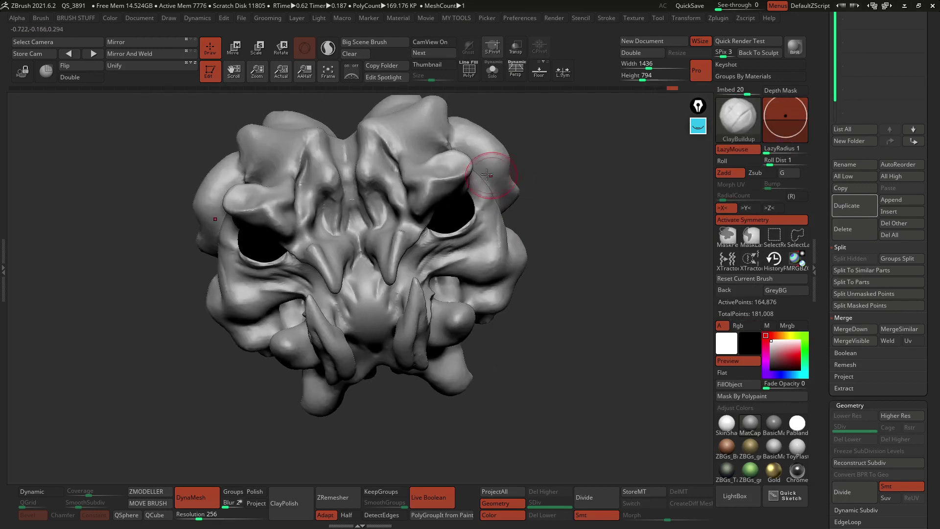
{"action": "mouse_move", "coordinate": [409, 184]}
{"action": "left_mouse_down"}
{"action": "mouse_move", "coordinate": [405, 201]}
{"action": "mouse_move", "coordinate": [390, 185]}
{"action": "left_mouse_up"}
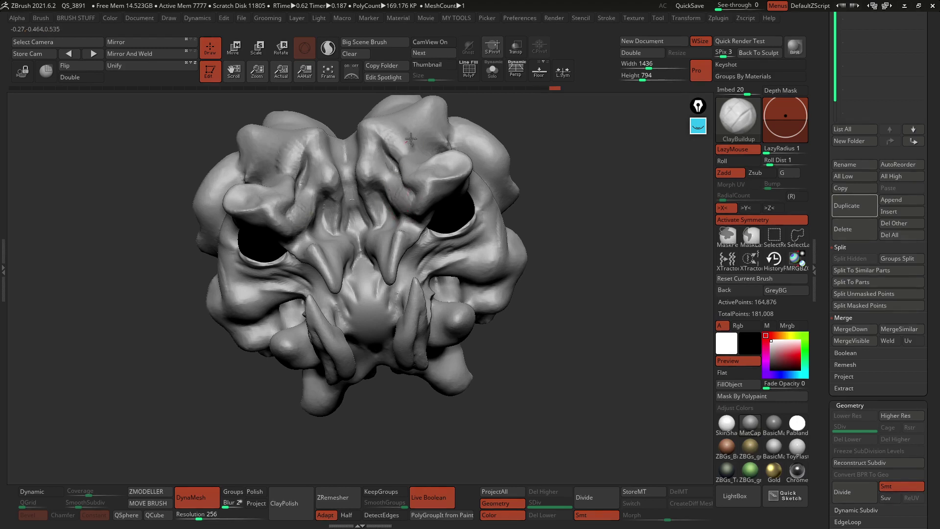
{"action": "mouse_move", "coordinate": [394, 126]}
{"action": "left_mouse_down", "text": "shift"}
{"action": "mouse_move", "coordinate": [390, 146]}
{"action": "mouse_move", "coordinate": [410, 172]}
{"action": "left_mouse_up", "text": "shift"}
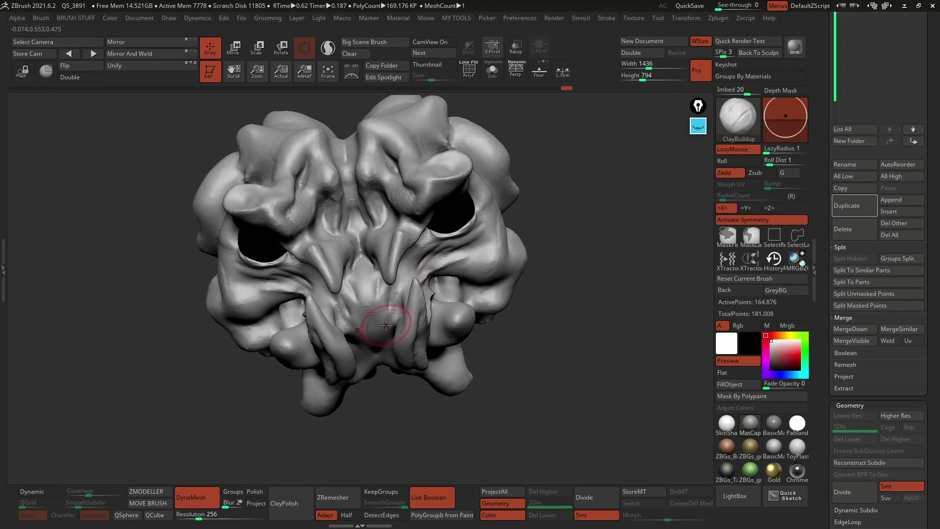
Add ClayBuildup volume to the chin, the lower jaw and the temple behind the eye.
{"action": "right_click_drag", "start_coordinate": [386, 323], "coordinate": [388, 292]}
{"action": "left_click_drag", "start_coordinate": [392, 342], "coordinate": [432, 336]}
{"action": "right_click_drag", "start_coordinate": [514, 335], "coordinate": [461, 340]}
{"action": "mouse_move", "coordinate": [457, 360]}
{"action": "left_mouse_down"}
{"action": "mouse_move", "coordinate": [455, 369]}
{"action": "mouse_move", "coordinate": [460, 361]}
{"action": "mouse_move", "coordinate": [494, 374]}
{"action": "mouse_move", "coordinate": [455, 377]}
{"action": "mouse_move", "coordinate": [436, 357]}
{"action": "left_mouse_up"}
{"action": "key", "text": "shift"}
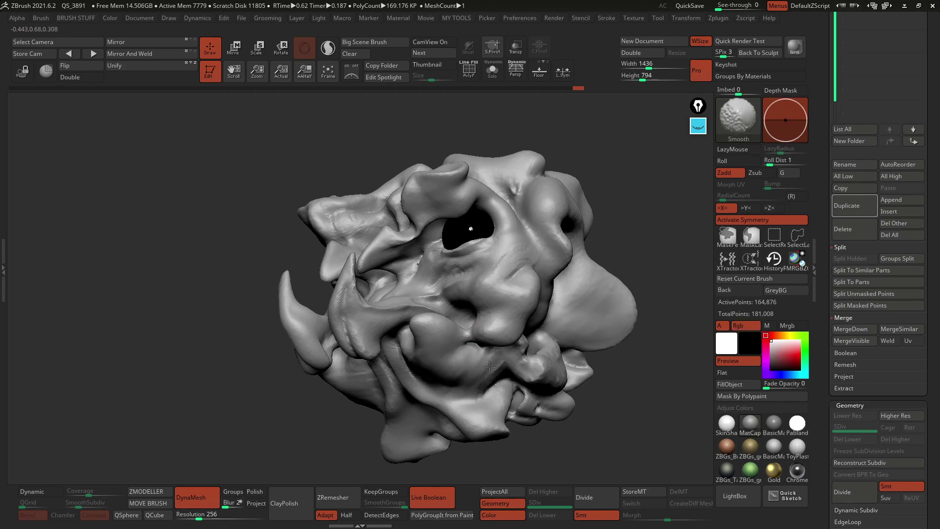
{"action": "right_click_drag", "start_coordinate": [479, 384], "coordinate": [546, 333]}
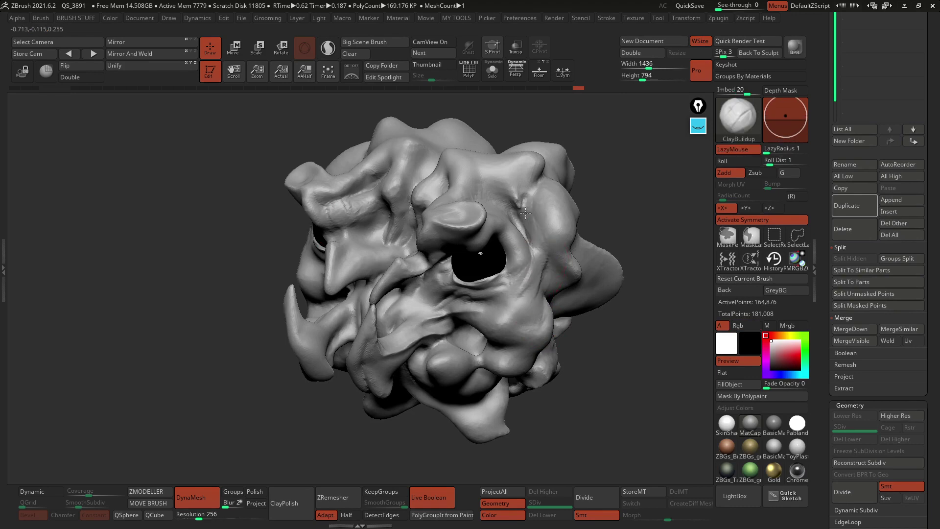
{"action": "left_click_drag", "start_coordinate": [555, 262], "coordinate": [553, 277]}
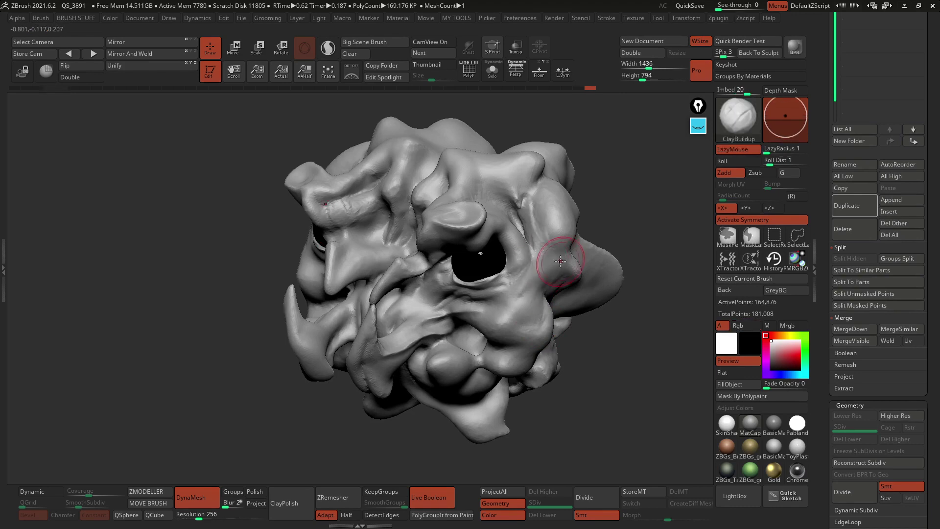
Switch to the Move brush, adjust its draw size and pull the head's main masses into a taller, more elongated silhouette.
{"action": "mouse_move", "coordinate": [561, 260]}
{"action": "right_mouse_down", "text": "shift"}
{"action": "mouse_move", "coordinate": [542, 294]}
{"action": "mouse_move", "coordinate": [528, 295]}
{"action": "mouse_move", "coordinate": [487, 257]}
{"action": "right_mouse_up", "text": "shift"}
{"action": "mouse_move", "coordinate": [542, 278]}
{"action": "right_mouse_down"}
{"action": "mouse_move", "coordinate": [558, 281]}
{"action": "mouse_move", "coordinate": [546, 279]}
{"action": "right_mouse_up"}
{"action": "key", "text": "b"}
{"action": "key", "text": "m"}
{"action": "key", "text": "v"}
{"action": "key", "text": "space"}
{"action": "left_click_drag", "start_coordinate": [466, 255], "coordinate": [493, 254]}
{"action": "mouse_move", "coordinate": [509, 282]}
{"action": "right_mouse_down", "text": "alt"}
{"action": "mouse_move", "coordinate": [493, 254]}
{"action": "mouse_move", "coordinate": [482, 269]}
{"action": "right_mouse_up", "text": "alt"}
{"action": "left_click_drag", "start_coordinate": [459, 284], "coordinate": [460, 294]}
{"action": "left_click_drag", "start_coordinate": [448, 360], "coordinate": [441, 398]}
{"action": "mouse_move", "coordinate": [427, 390]}
{"action": "right_mouse_down"}
{"action": "mouse_move", "coordinate": [440, 263]}
{"action": "mouse_move", "coordinate": [384, 203]}
{"action": "mouse_move", "coordinate": [530, 274]}
{"action": "mouse_move", "coordinate": [506, 273]}
{"action": "right_mouse_up"}
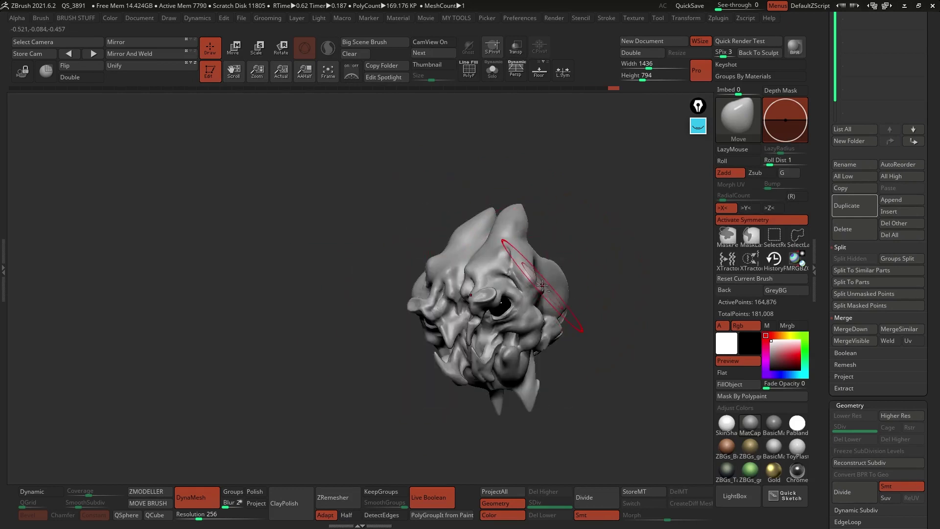
Reshape the sides of the skull and the cheeks from several angles with the Move brush.
{"action": "left_click_drag", "start_coordinate": [583, 343], "coordinate": [617, 325], "text": "shift"}
{"action": "mouse_move", "coordinate": [568, 293]}
{"action": "left_mouse_down"}
{"action": "mouse_move", "coordinate": [565, 313]}
{"action": "mouse_move", "coordinate": [502, 298]}
{"action": "mouse_move", "coordinate": [499, 273]}
{"action": "left_mouse_up"}
{"action": "right_click_drag", "start_coordinate": [526, 275], "coordinate": [480, 267]}
{"action": "left_click_drag", "start_coordinate": [492, 260], "coordinate": [499, 255]}
{"action": "mouse_move", "coordinate": [532, 259]}
{"action": "right_mouse_down"}
{"action": "mouse_move", "coordinate": [495, 257]}
{"action": "mouse_move", "coordinate": [503, 253]}
{"action": "mouse_move", "coordinate": [443, 335]}
{"action": "right_mouse_up"}
{"action": "right_click", "coordinate": [443, 335]}
{"action": "left_click_drag", "start_coordinate": [499, 275], "coordinate": [502, 270]}
{"action": "mouse_move", "coordinate": [502, 270]}
{"action": "right_mouse_down", "text": "shift"}
{"action": "mouse_move", "coordinate": [518, 273]}
{"action": "mouse_move", "coordinate": [513, 264]}
{"action": "right_mouse_up", "text": "shift"}
{"action": "left_click_drag", "start_coordinate": [509, 270], "coordinate": [520, 270]}
Extrude a cylindrical neck from the underside of the head with the MeshExtrudePro brush.
{"action": "mouse_move", "coordinate": [490, 329]}
{"action": "right_mouse_down", "text": "ctrl"}
{"action": "mouse_move", "coordinate": [482, 323]}
{"action": "mouse_move", "coordinate": [541, 359]}
{"action": "right_mouse_up", "text": "ctrl"}
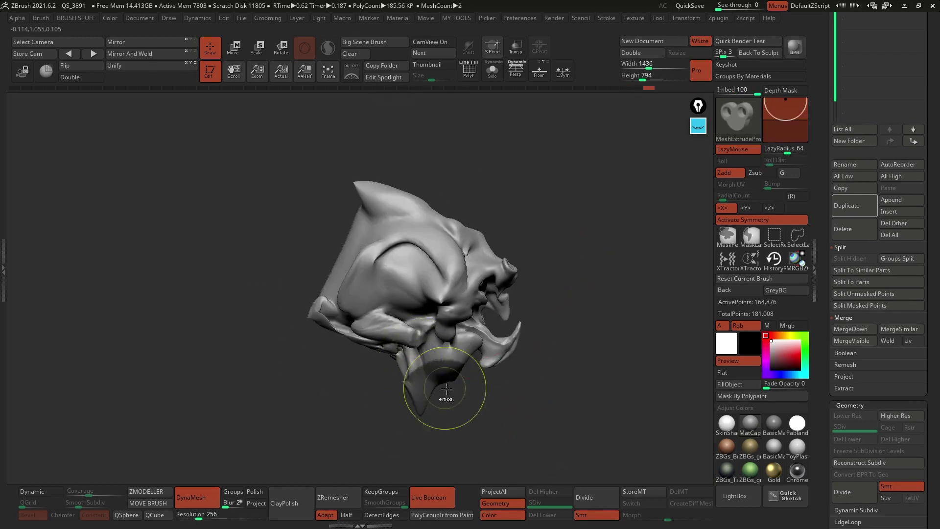
{"action": "left_click_drag", "start_coordinate": [573, 408], "coordinate": [627, 338], "text": "ctrl"}
{"action": "mouse_move", "coordinate": [496, 397]}
{"action": "right_mouse_down"}
{"action": "mouse_move", "coordinate": [445, 286]}
{"action": "mouse_move", "coordinate": [441, 308]}
{"action": "right_mouse_up"}
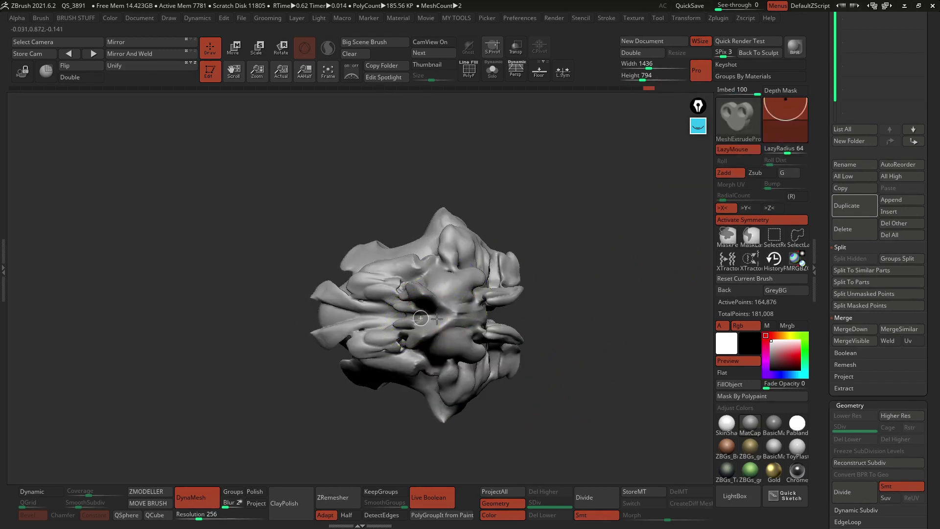
{"action": "left_click_drag", "start_coordinate": [461, 324], "coordinate": [466, 325]}
{"action": "right_click_drag", "start_coordinate": [578, 293], "coordinate": [590, 368], "text": "shift"}
Scale the extruded neck along its length and reposition it under the head with the transform gizmo.
{"action": "key", "text": "w"}
{"action": "left_click_drag", "start_coordinate": [442, 464], "coordinate": [441, 460]}
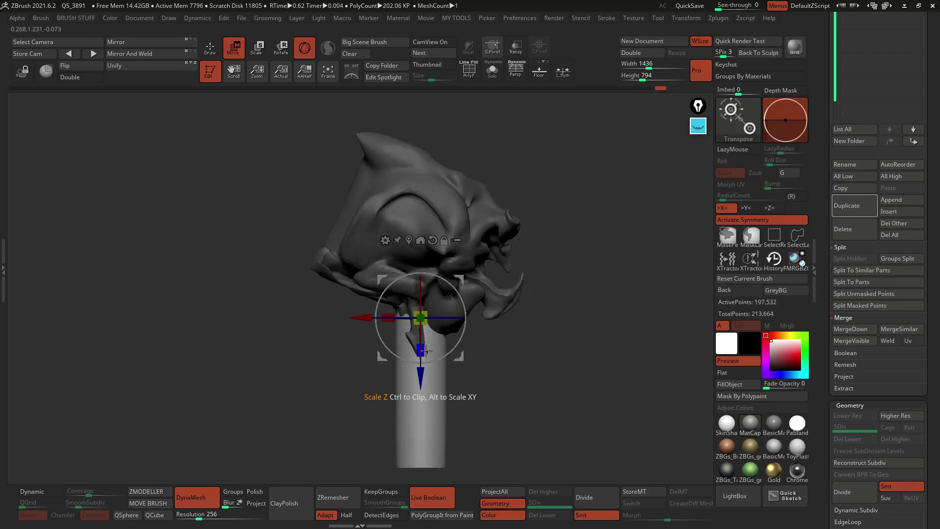
{"action": "mouse_move", "coordinate": [420, 350]}
{"action": "left_mouse_down"}
{"action": "mouse_move", "coordinate": [425, 311]}
{"action": "mouse_move", "coordinate": [449, 305]}
{"action": "left_mouse_up"}
{"action": "left_click_drag", "start_coordinate": [464, 305], "coordinate": [451, 345]}
{"action": "right_click_drag", "start_coordinate": [568, 319], "coordinate": [524, 320], "text": "shift"}
Return to Draw mode, clear the mask and remesh the head and neck with DynaMesh.
{"action": "key", "text": "q"}
{"action": "left_click_drag", "start_coordinate": [528, 313], "coordinate": [543, 328], "text": "ctrl"}
{"action": "right_click_drag", "start_coordinate": [541, 328], "coordinate": [540, 351]}
{"action": "left_click_drag", "start_coordinate": [495, 264], "coordinate": [570, 337], "text": "ctrl"}
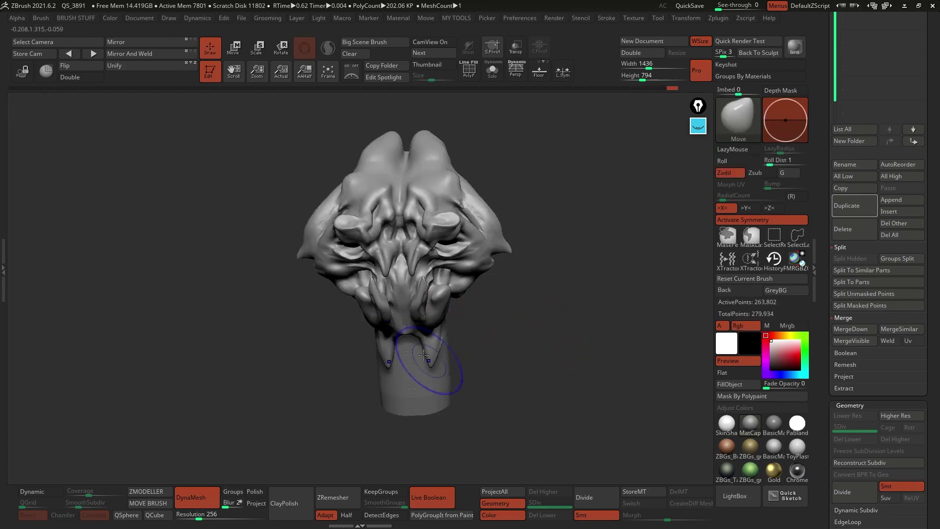
Smooth the neck below the jaw and reshape it with a large Move brush, flaring its base outward like shoulders.
{"action": "left_click_drag", "start_coordinate": [408, 358], "coordinate": [436, 337], "text": "shift"}
{"action": "key", "text": "b"}
{"action": "key", "text": "Escape"}
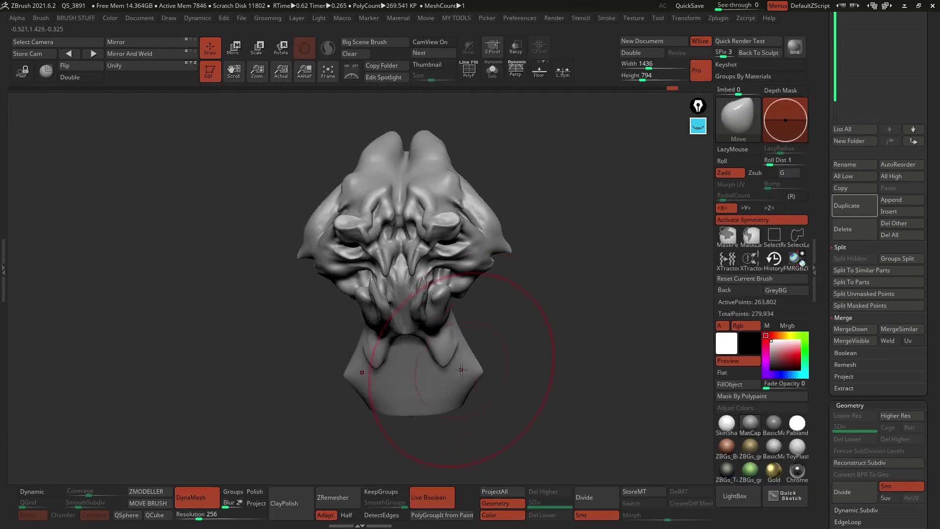
{"action": "mouse_move", "coordinate": [426, 388]}
{"action": "right_mouse_down"}
{"action": "mouse_move", "coordinate": [585, 372]}
{"action": "mouse_move", "coordinate": [446, 393]}
{"action": "right_mouse_up"}
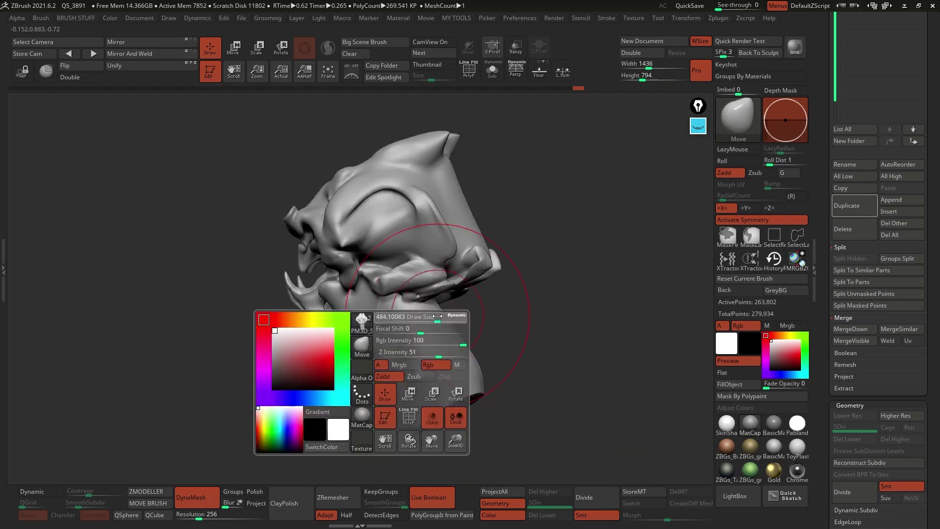
{"action": "left_click_drag", "start_coordinate": [446, 393], "coordinate": [441, 399]}
{"action": "mouse_move", "coordinate": [441, 399]}
{"action": "right_mouse_down"}
{"action": "mouse_move", "coordinate": [481, 399]}
{"action": "mouse_move", "coordinate": [478, 360]}
{"action": "right_mouse_up"}
{"action": "left_click_drag", "start_coordinate": [440, 343], "coordinate": [457, 350]}
{"action": "right_click_drag", "start_coordinate": [490, 353], "coordinate": [468, 331]}
{"action": "left_click_drag", "start_coordinate": [468, 331], "coordinate": [520, 376]}
{"action": "mouse_move", "coordinate": [520, 376]}
{"action": "right_mouse_down"}
{"action": "mouse_move", "coordinate": [451, 315]}
{"action": "mouse_move", "coordinate": [454, 346]}
{"action": "right_mouse_up"}
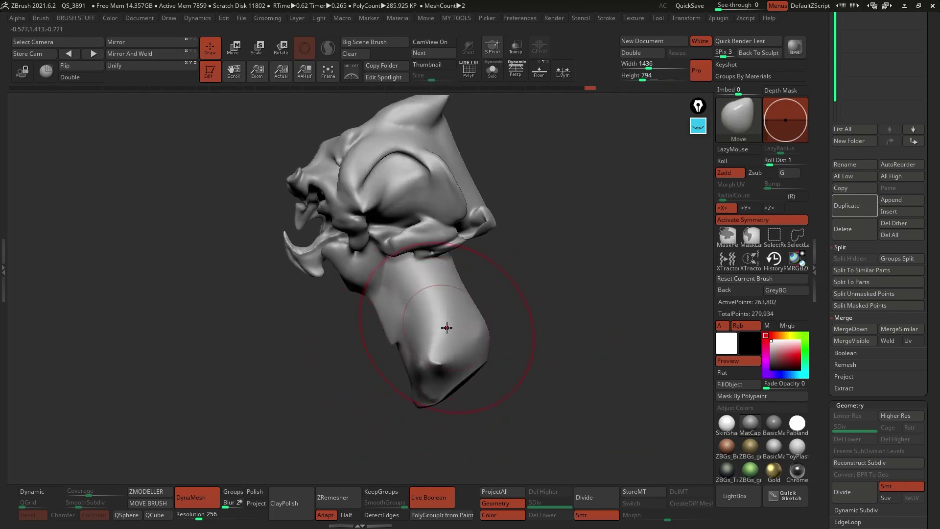
Switch to DamStandard and carve long muscle grooves from below the jaw down the front and sides of the neck.
{"action": "key", "text": "b"}
{"action": "key", "text": "d"}
{"action": "key", "text": "s"}
{"action": "mouse_move", "coordinate": [514, 263]}
{"action": "right_mouse_down"}
{"action": "mouse_move", "coordinate": [504, 244]}
{"action": "mouse_move", "coordinate": [482, 237]}
{"action": "right_mouse_up"}
{"action": "left_click_drag", "start_coordinate": [394, 268], "coordinate": [385, 381]}
{"action": "left_click_drag", "start_coordinate": [390, 339], "coordinate": [375, 328]}
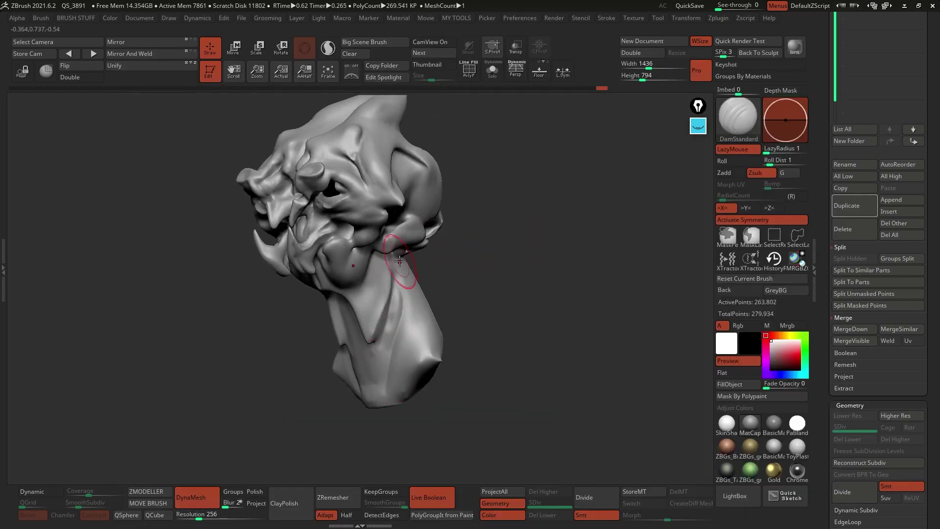
{"action": "left_click_drag", "start_coordinate": [408, 276], "coordinate": [420, 342]}
{"action": "right_click_drag", "start_coordinate": [486, 291], "coordinate": [459, 291], "text": "shift"}
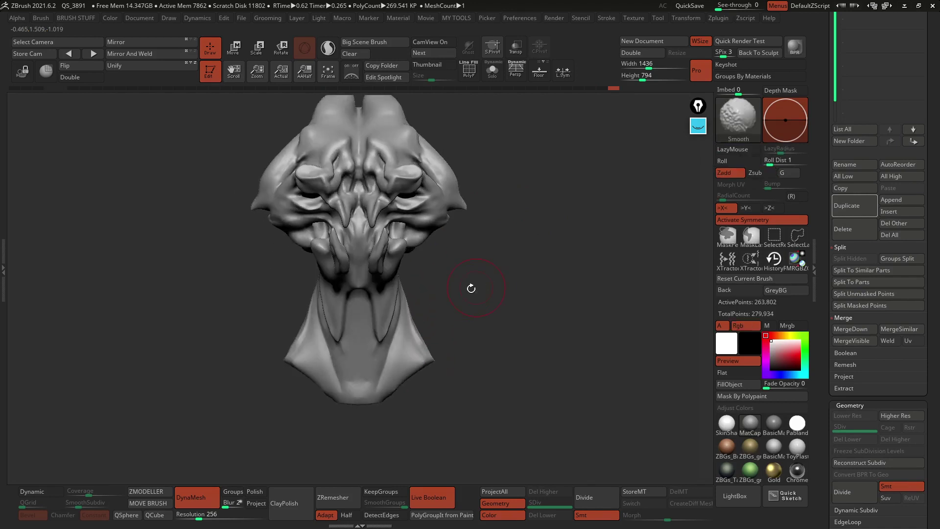
Turn on perspective for the creature bust and look over the SnakeCurve brushes in the brush library.
{"action": "mouse_move", "coordinate": [402, 296]}
{"action": "right_mouse_down"}
{"action": "mouse_move", "coordinate": [457, 315]}
{"action": "mouse_move", "coordinate": [509, 313]}
{"action": "mouse_move", "coordinate": [520, 289]}
{"action": "mouse_move", "coordinate": [519, 305]}
{"action": "right_mouse_up"}
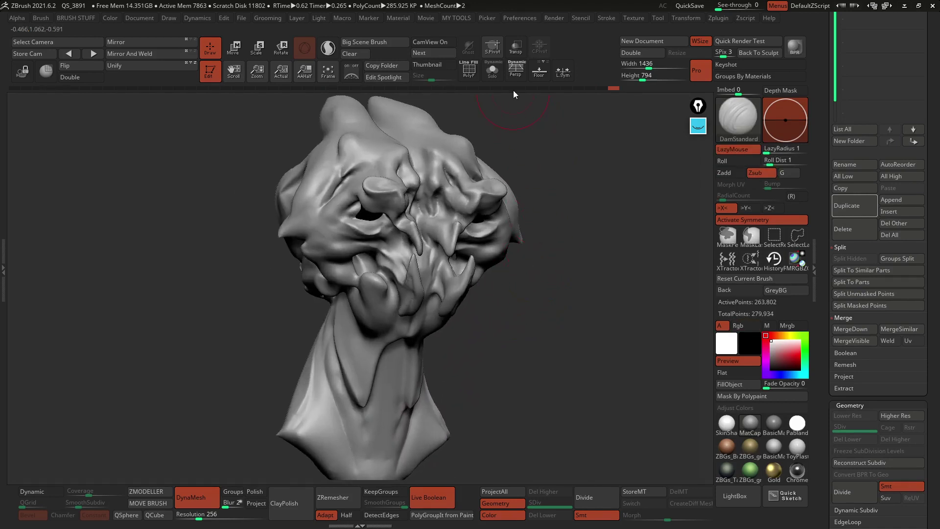
{"action": "left_click", "coordinate": [516, 71]}
{"action": "right_click_drag", "start_coordinate": [536, 247], "coordinate": [591, 296], "text": "alt"}
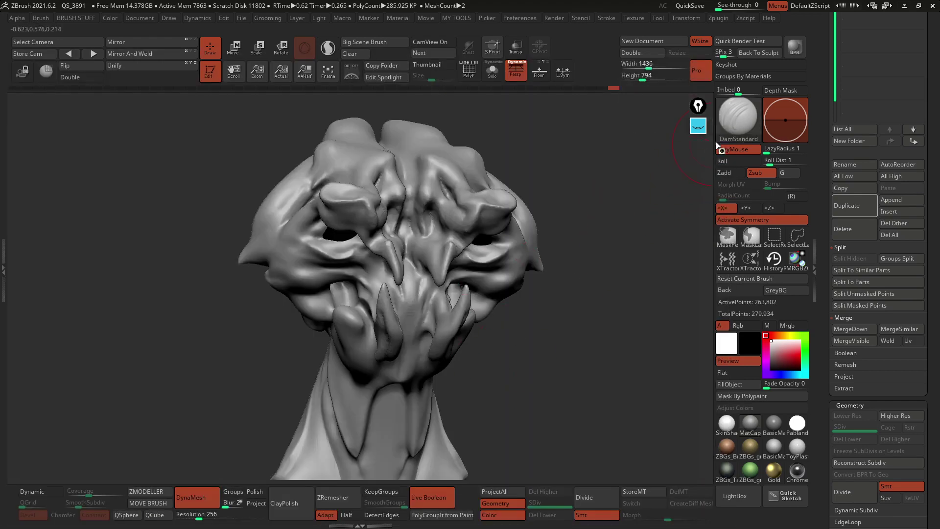
{"action": "left_click", "coordinate": [734, 117]}
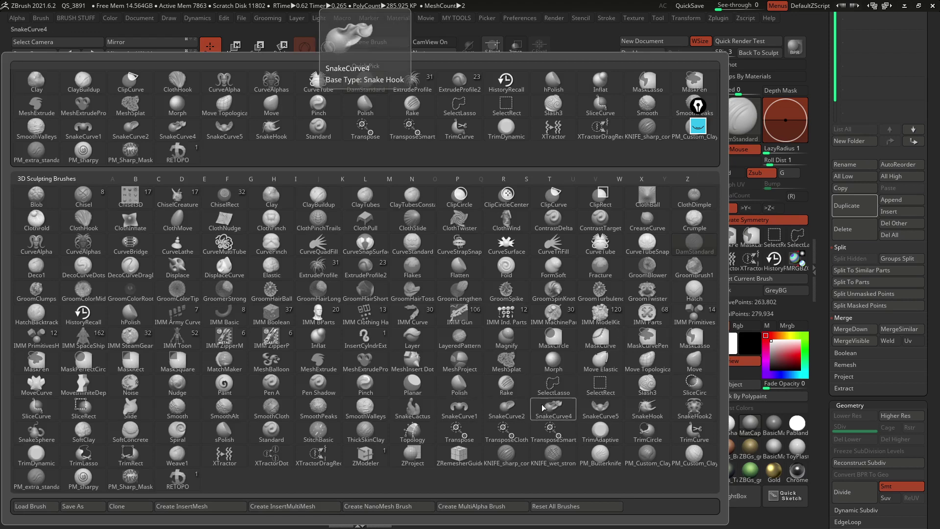
{"action": "key", "text": "Escape"}
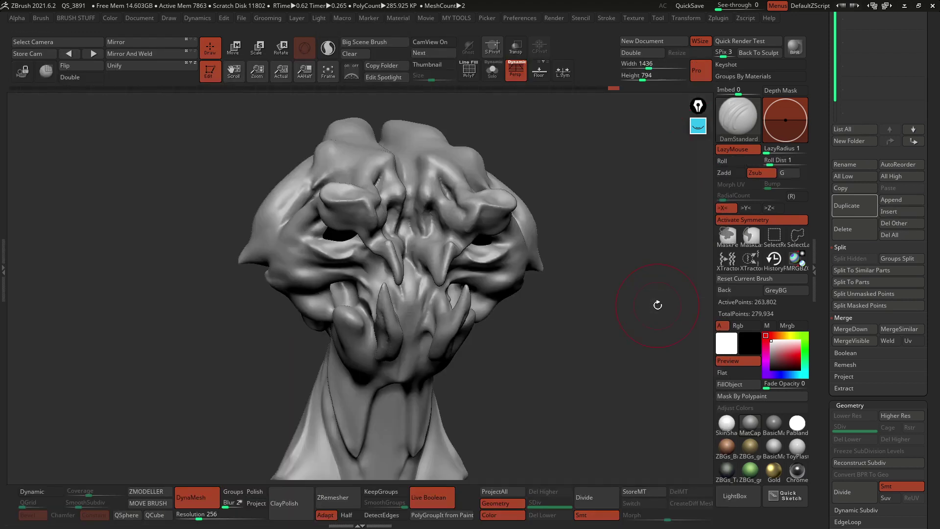